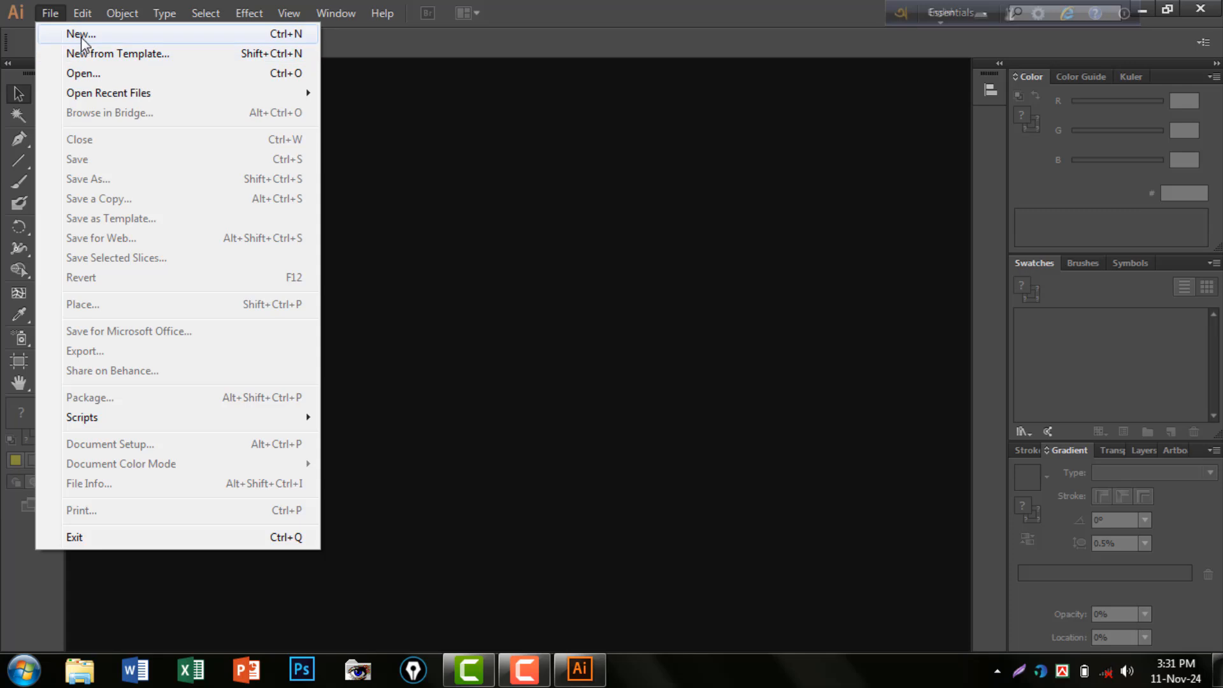
Create a new single-artboard document of 1280 × 800 px in RGB mode
left_click(81, 37)
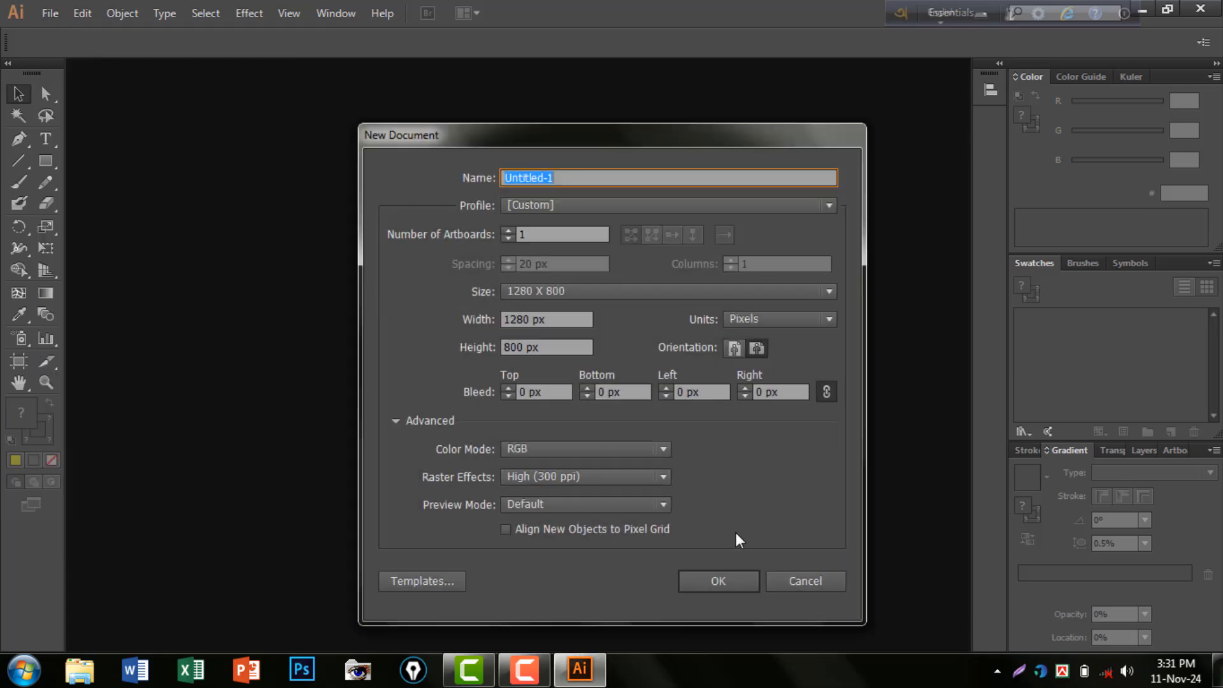
left_click(736, 585)
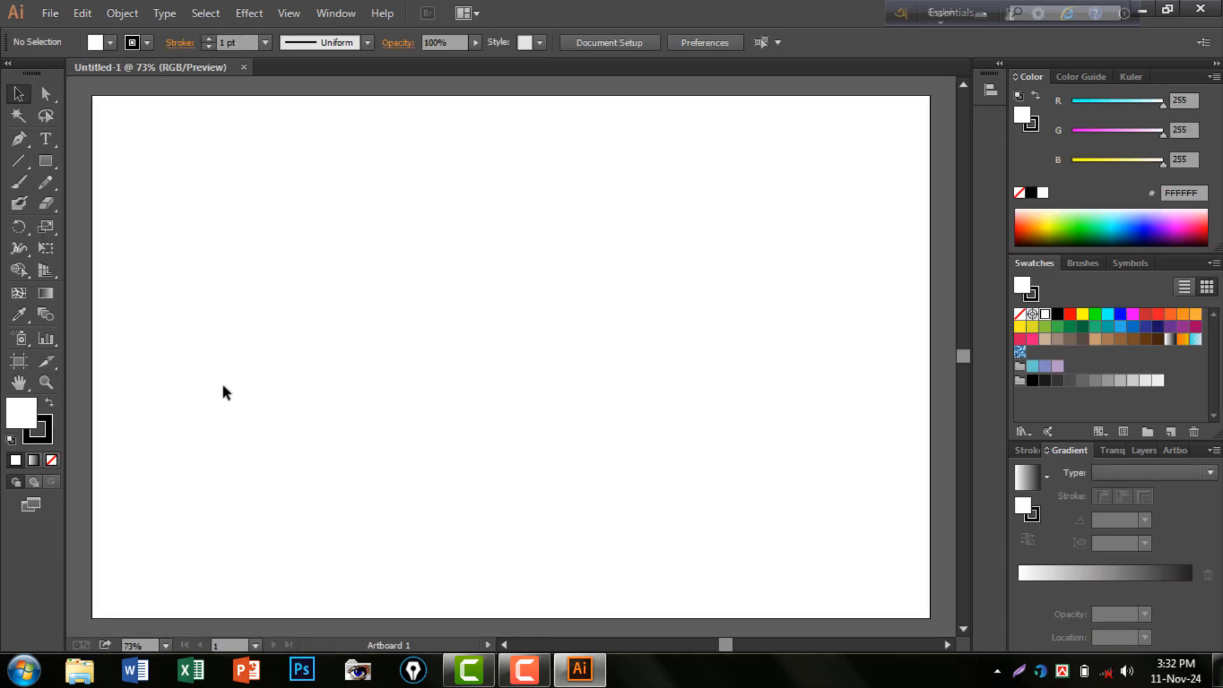
Draw a tall upright rectangle about 242 × 579 px on the artboard and set its fill to none
left_click(52, 163)
left_click(131, 160)
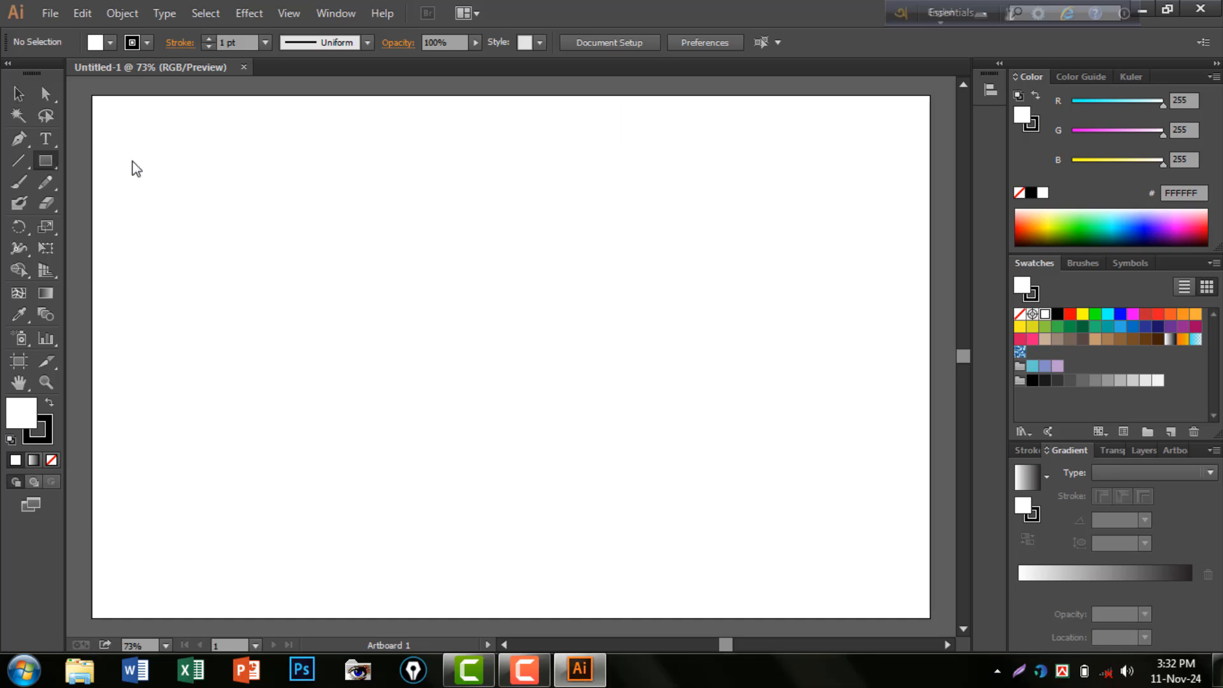
left_click_drag(330, 178, 486, 554)
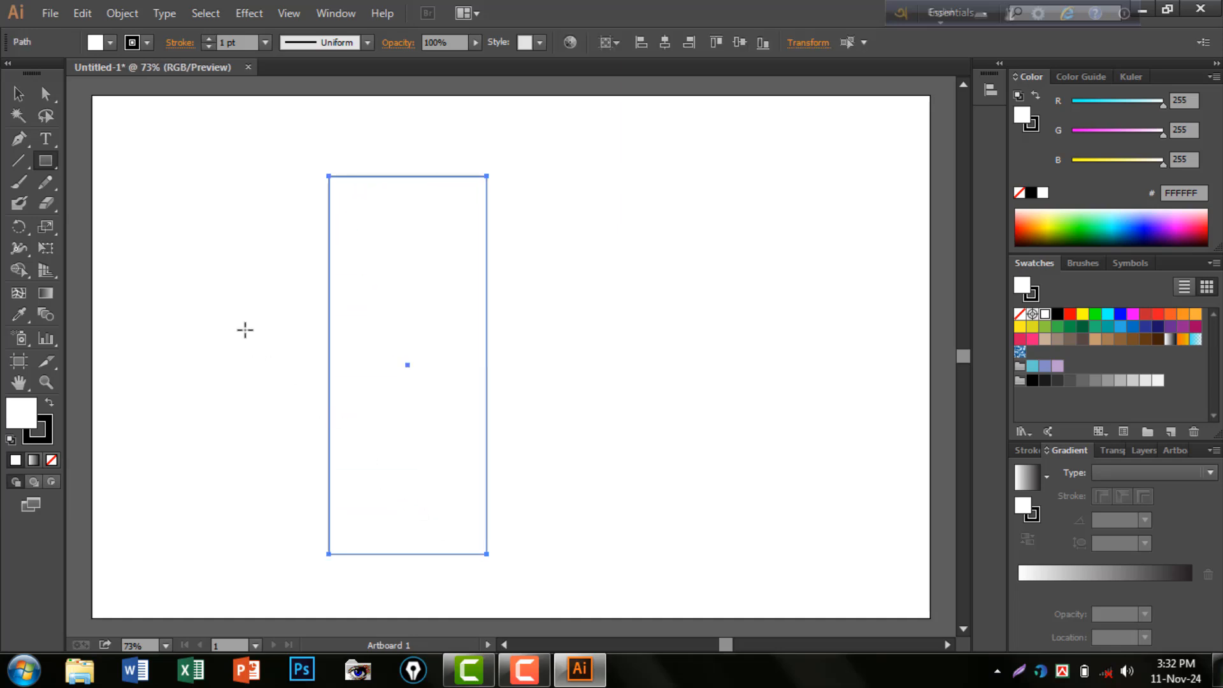
left_click(18, 94)
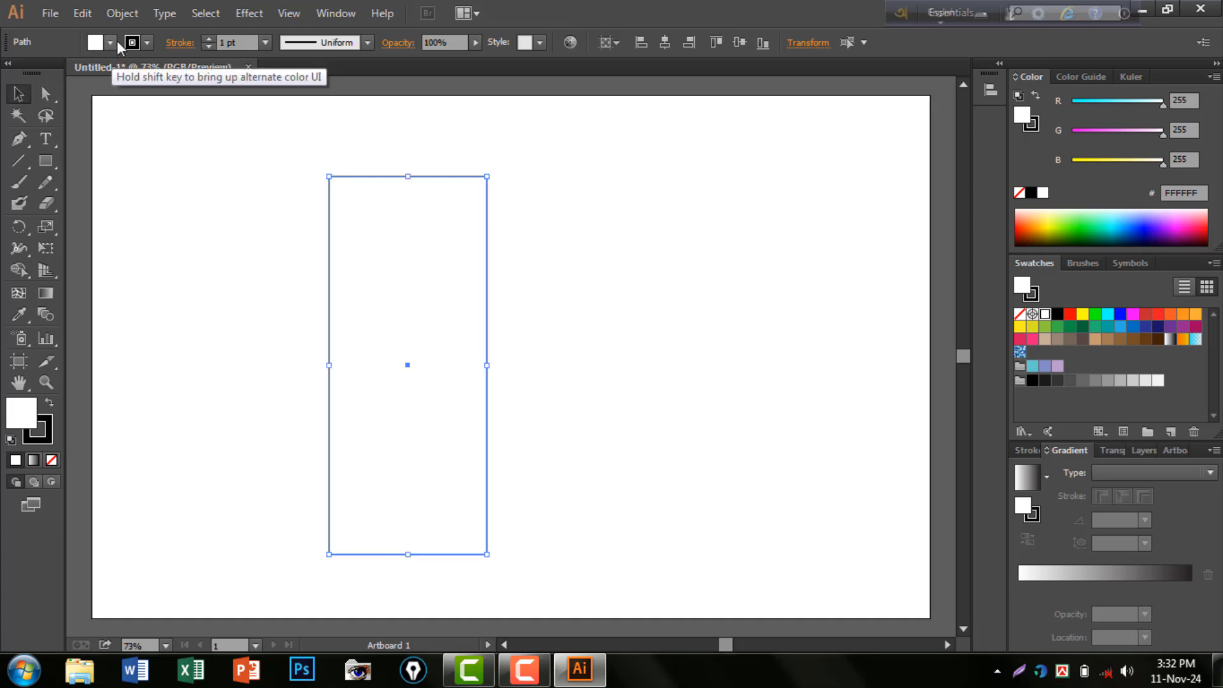
left_click(109, 43)
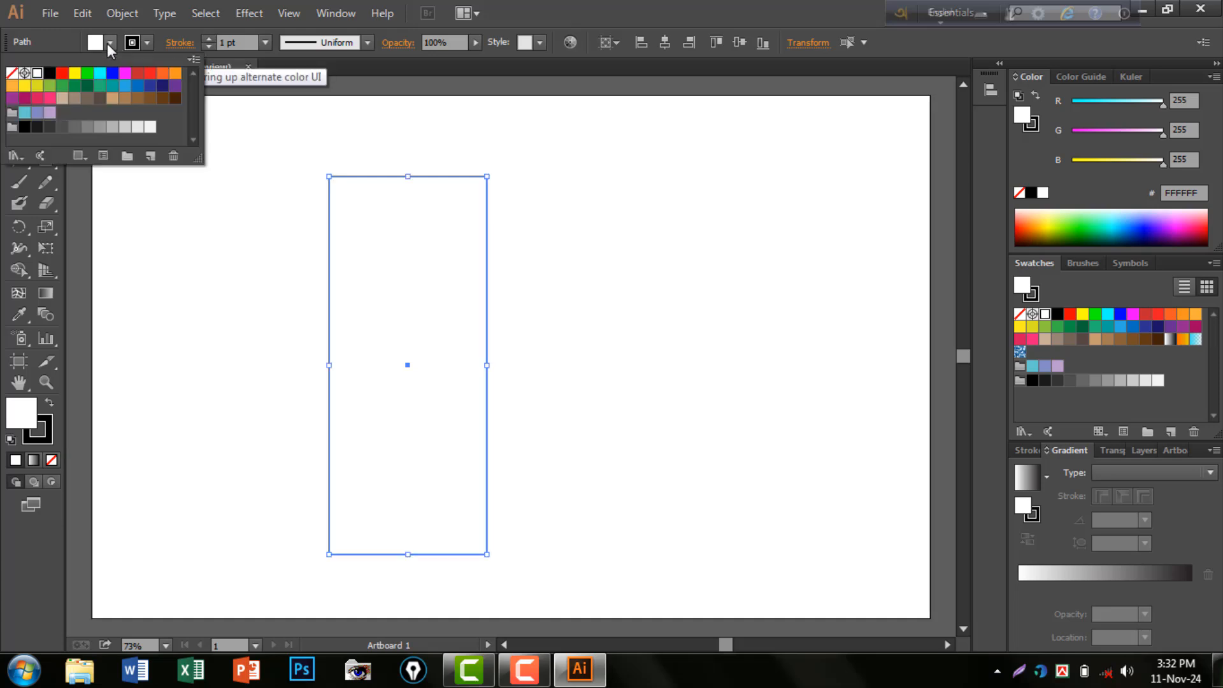
left_click(11, 73)
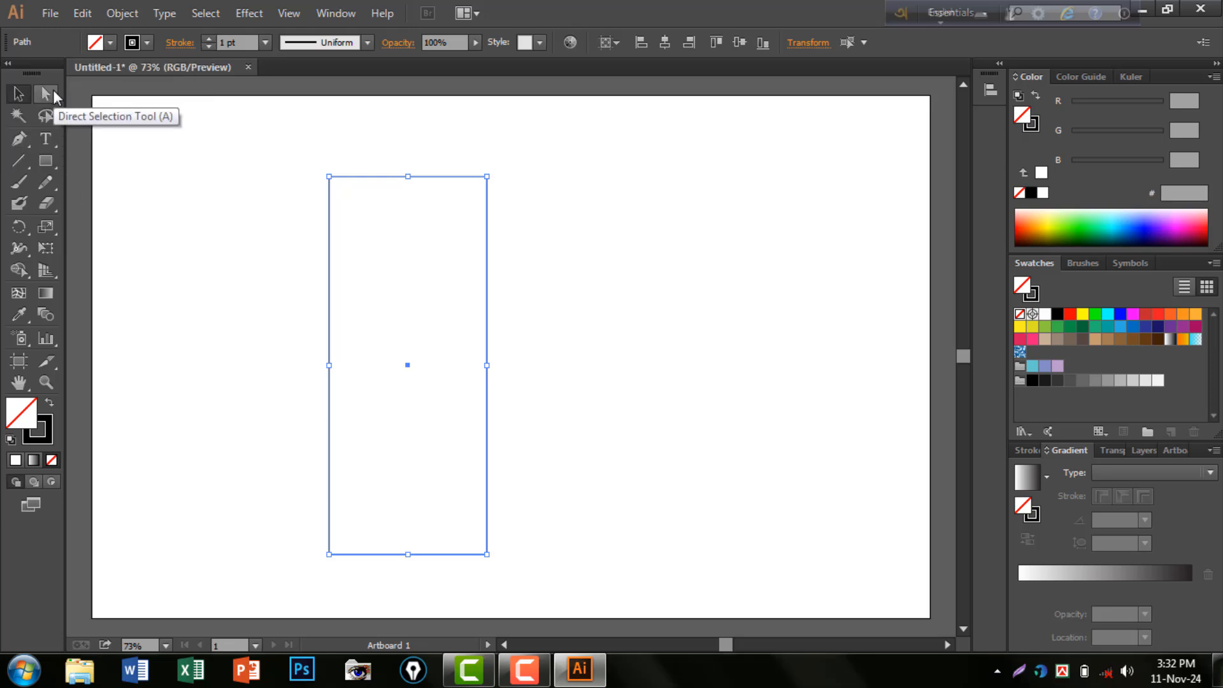
Round only the rectangle's two upper corners to the maximum so its top becomes a semicircle
left_click_drag(56, 93, 172, 91)
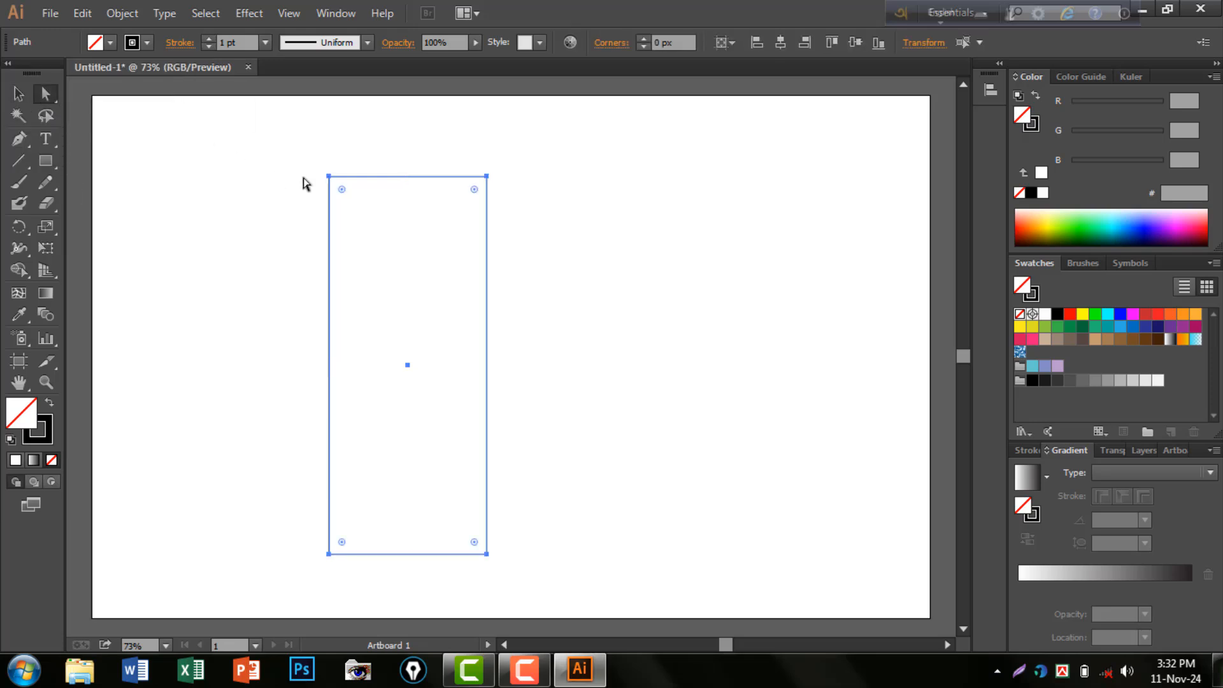
left_click_drag(316, 166, 585, 256)
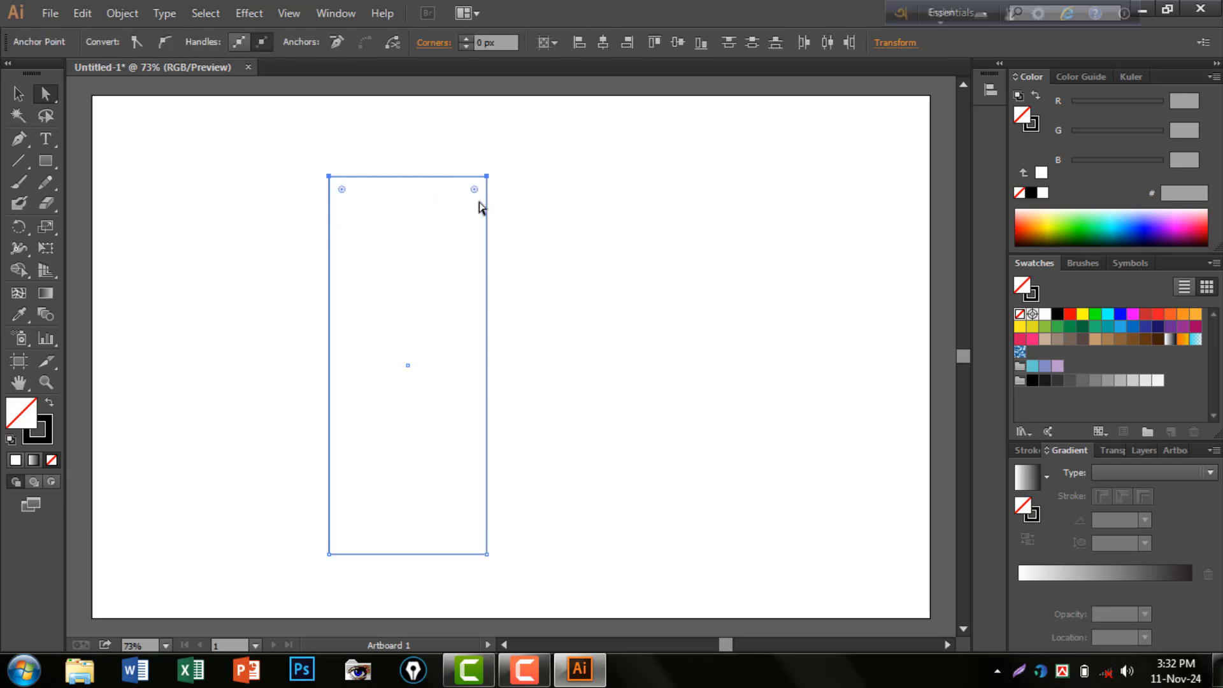
left_click_drag(475, 189, 464, 344)
left_click(17, 94)
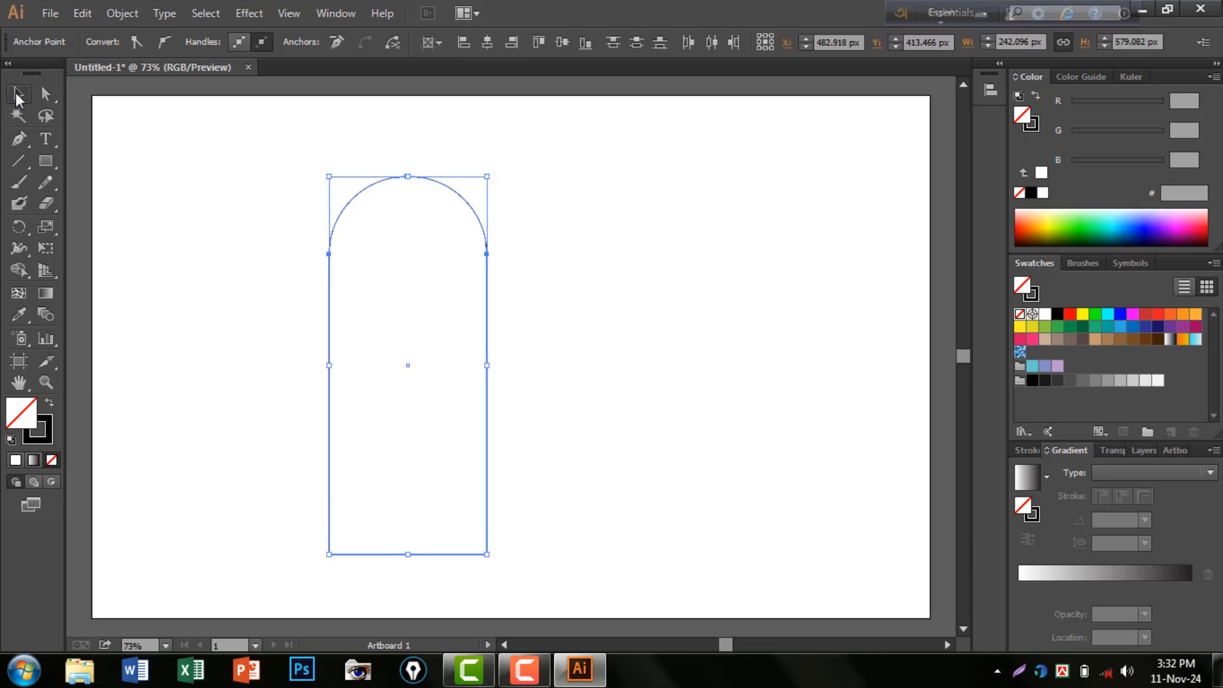
Paste a copy of the round-topped shape in front of the original and rotate it 90° clockwise
left_click(87, 15)
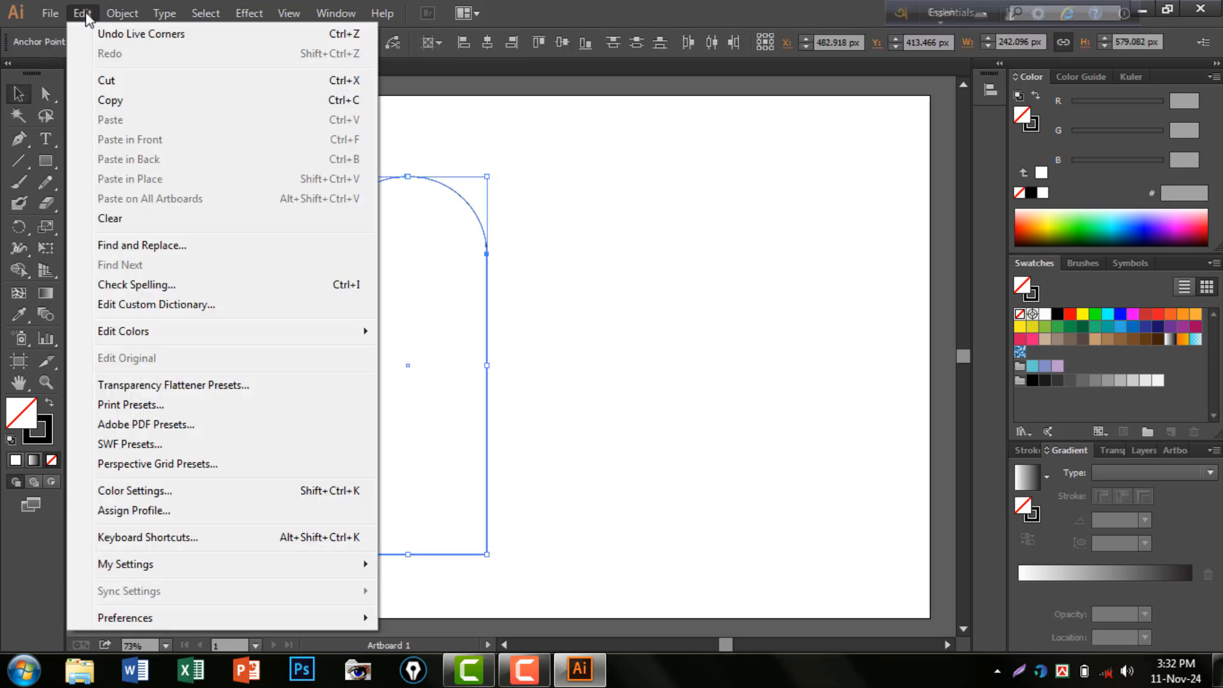
left_click(117, 102)
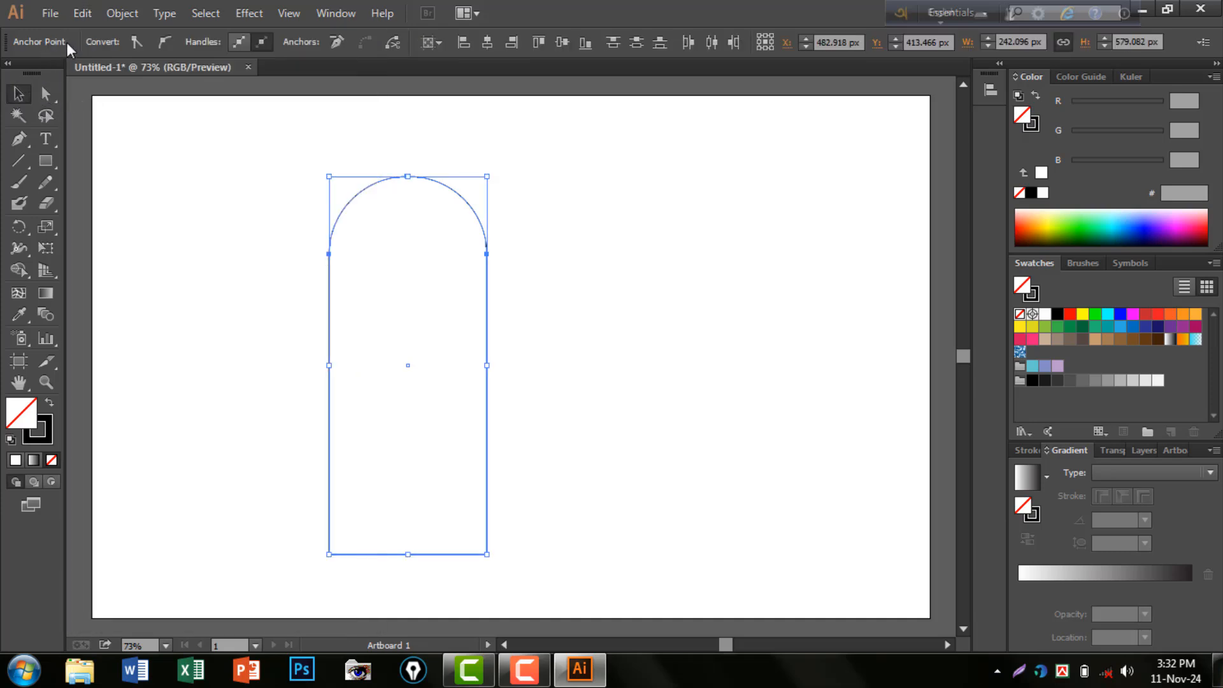
left_click(82, 16)
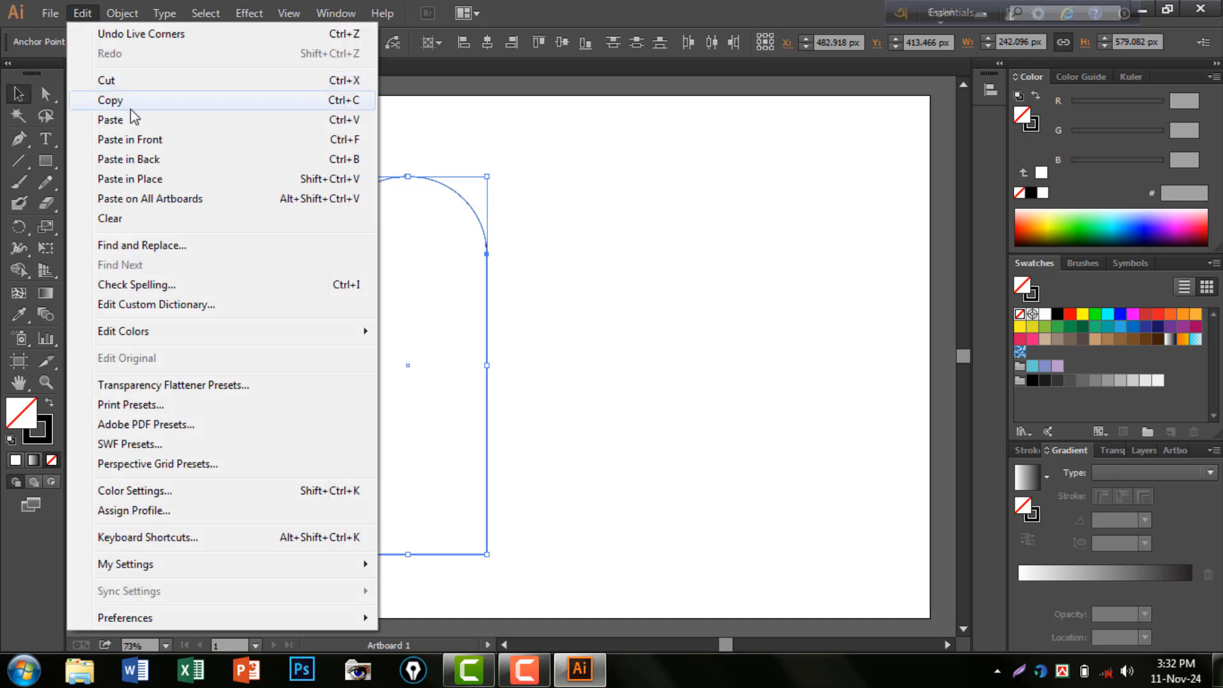
left_click(131, 140)
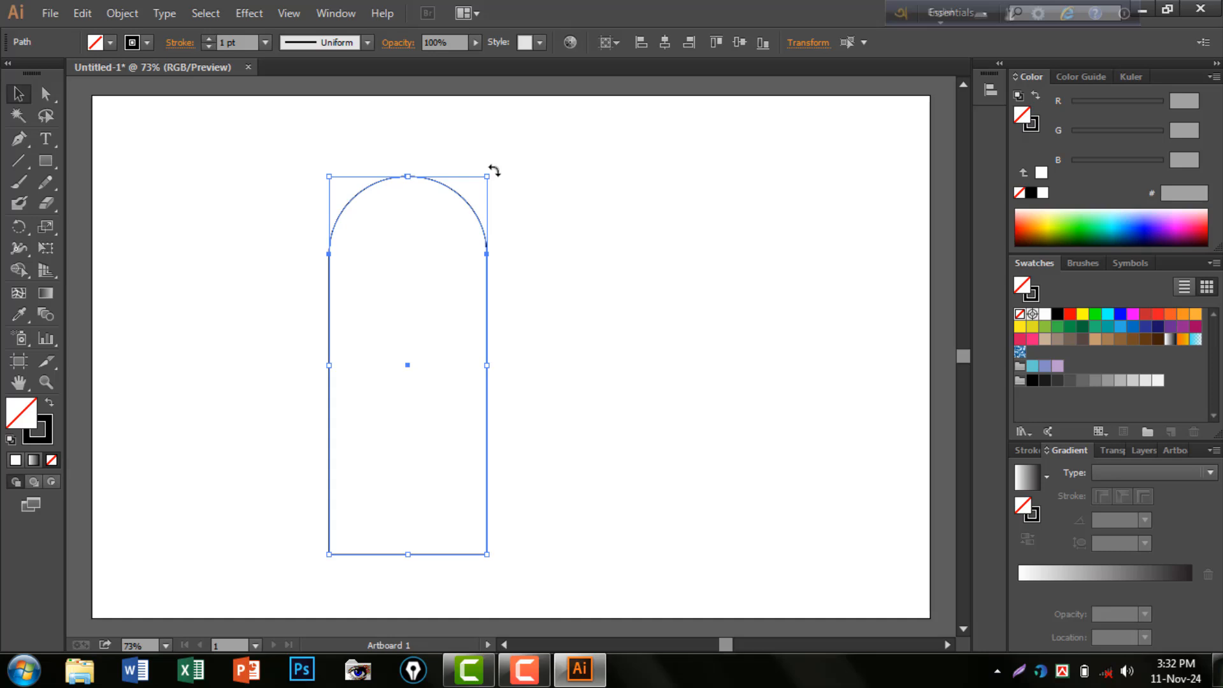
left_click_drag(494, 171, 650, 399)
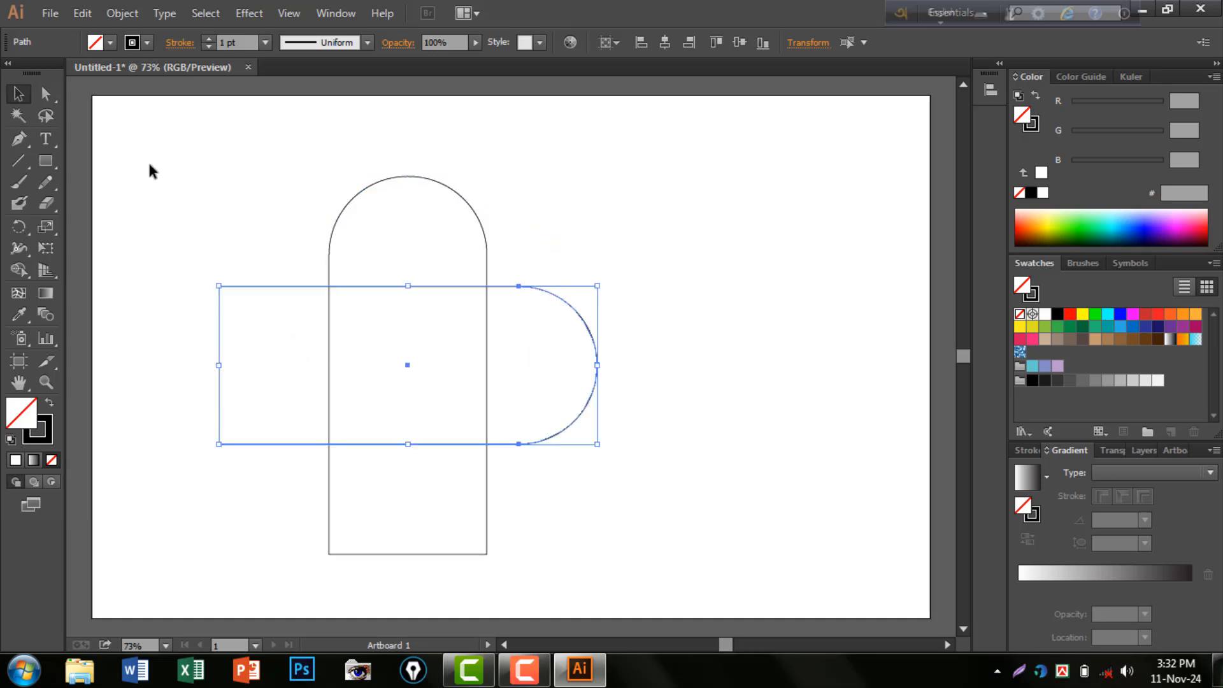
Remove the two square-ended overhangs of the crossed shapes with Shape Builder and merge the remaining regions into one heart outline
left_click_drag(150, 165, 652, 557)
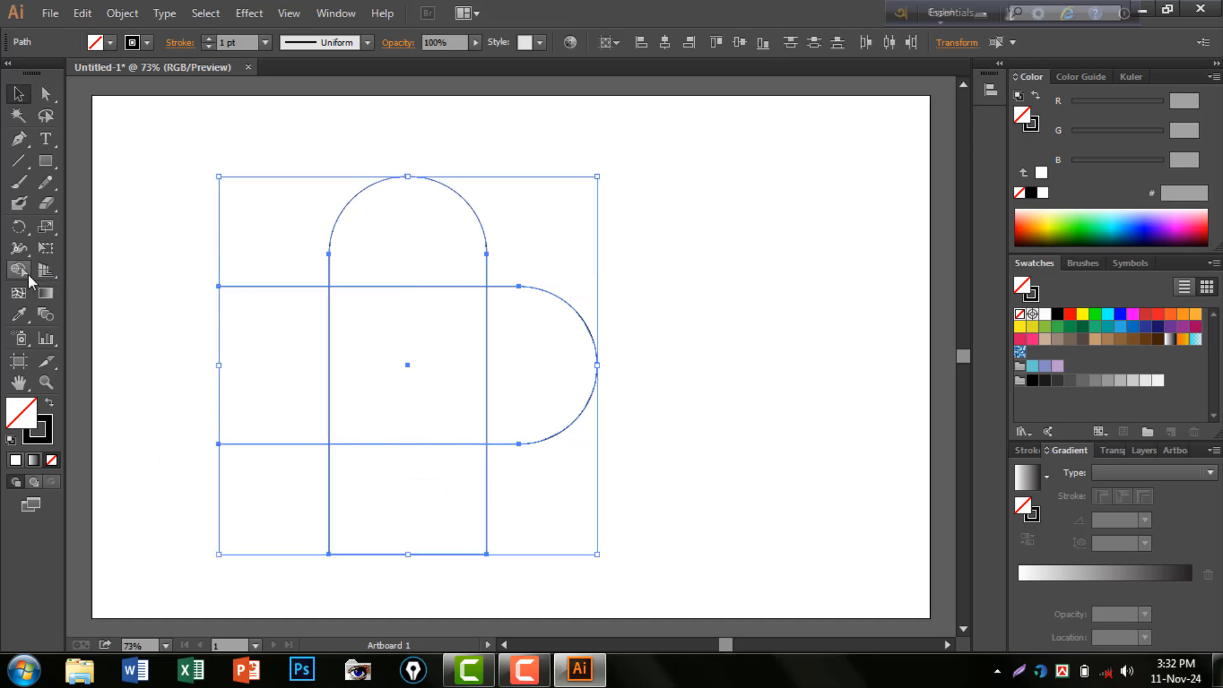
left_click_drag(29, 274, 99, 271)
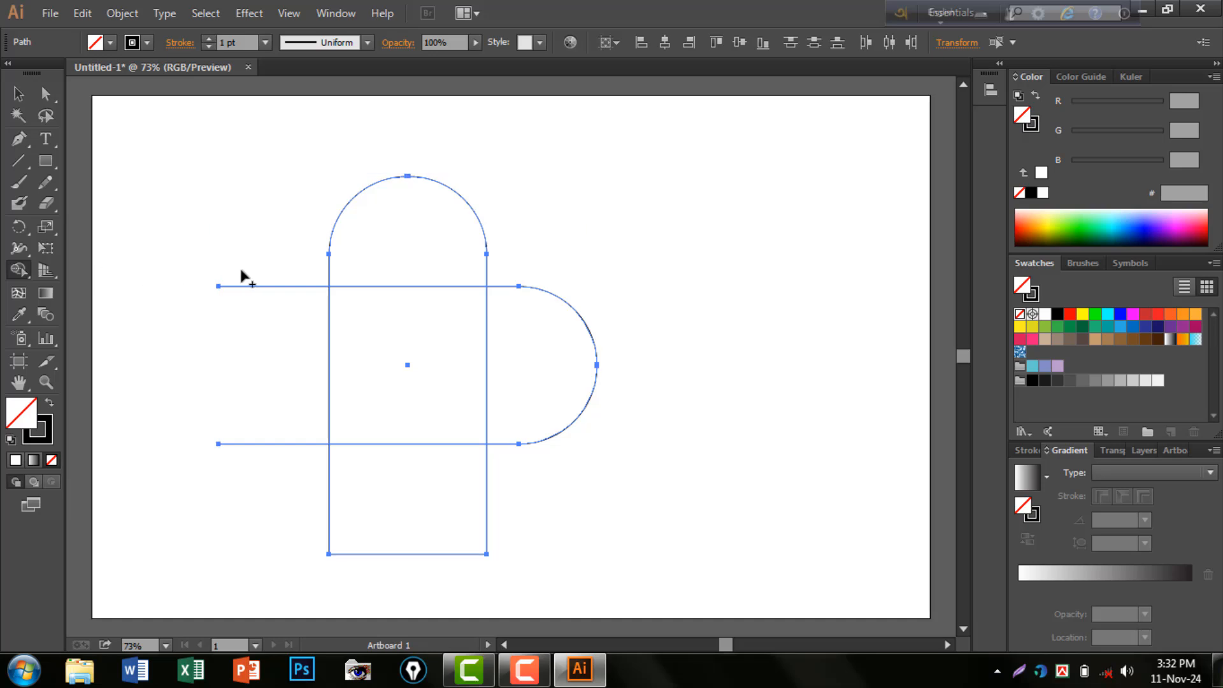
mouse_move(257, 271)
left_mouse_down()
mouse_move(278, 495)
mouse_move(532, 523)
left_mouse_up()
mouse_move(411, 266)
left_mouse_down()
mouse_move(421, 297)
mouse_move(513, 363)
left_mouse_up()
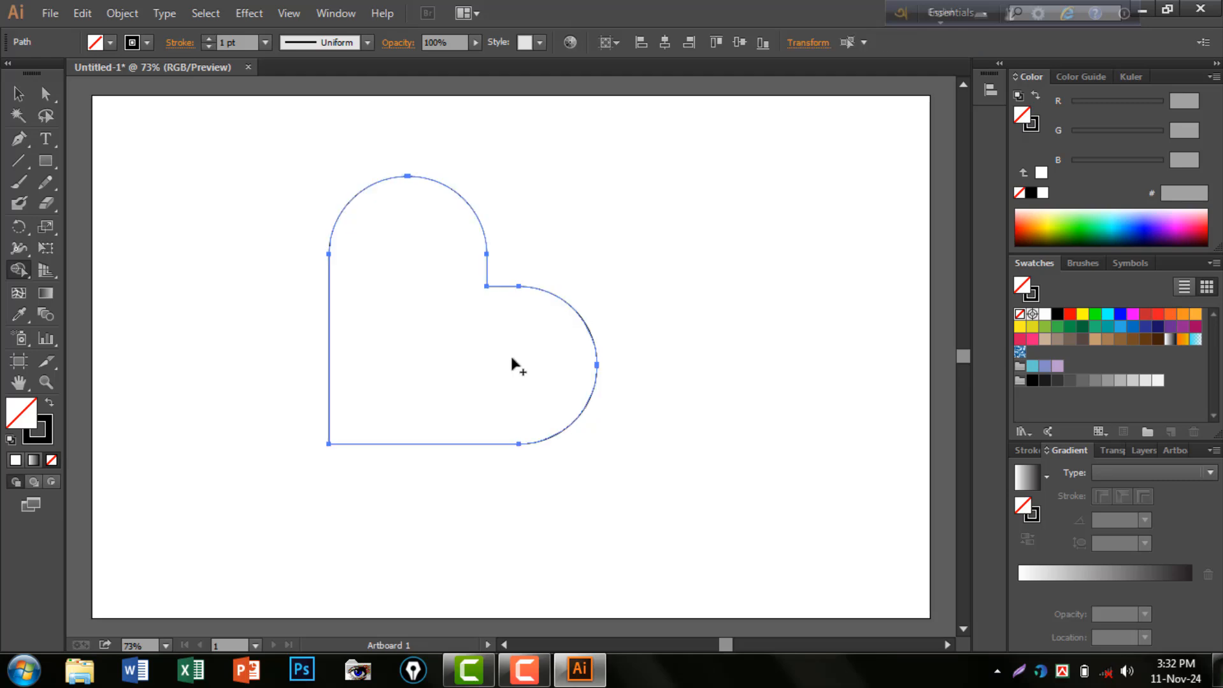
Rotate the merged heart 45° counterclockwise so its tip points straight down
left_click(19, 94)
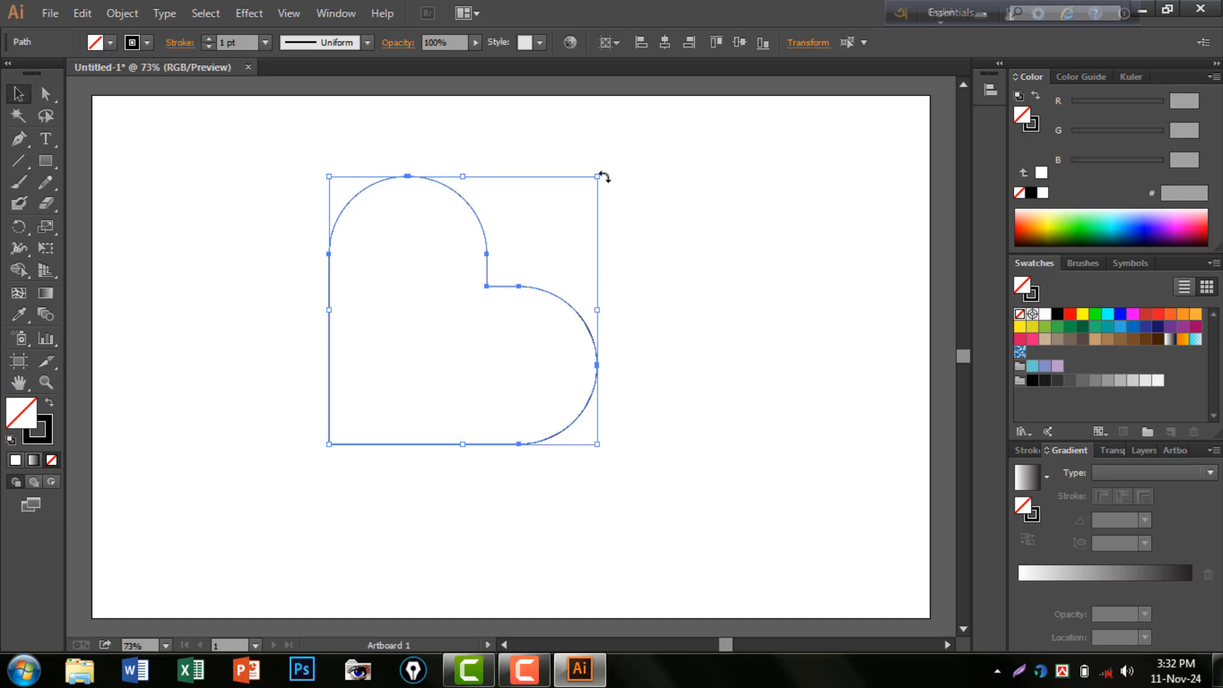
left_click_drag(604, 177, 491, 142)
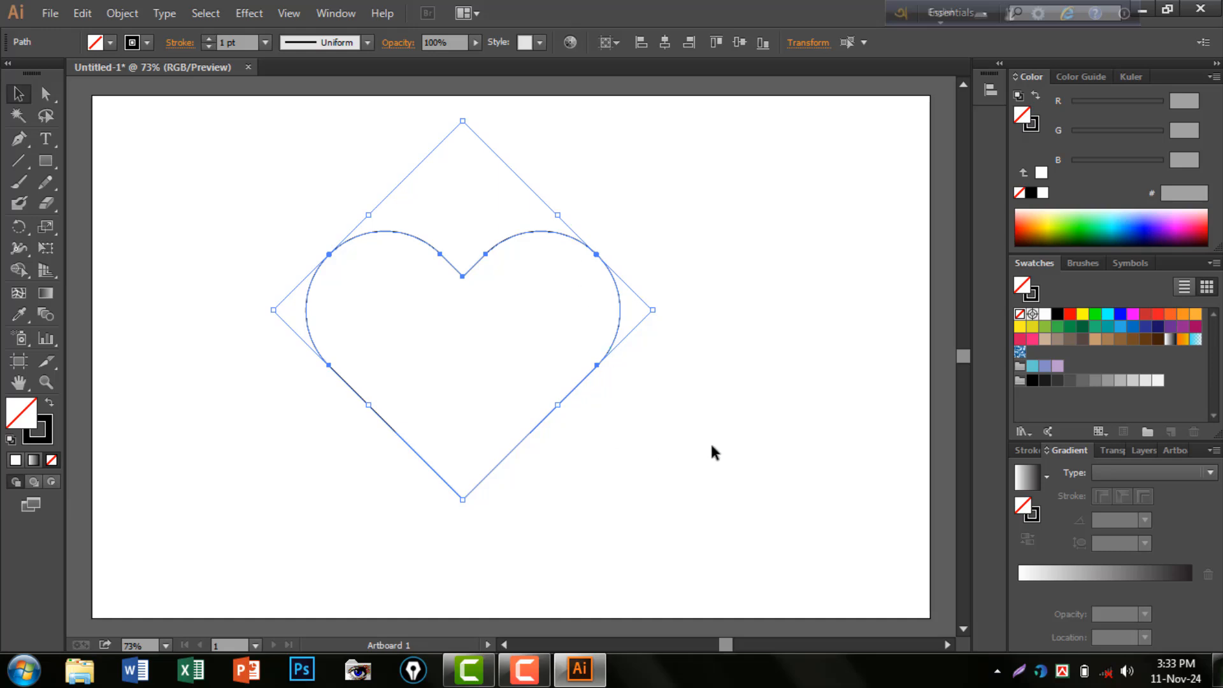
Paste a copy of the heart in front and scale it down proportionally about its centre to form an inner heart
left_click(91, 12)
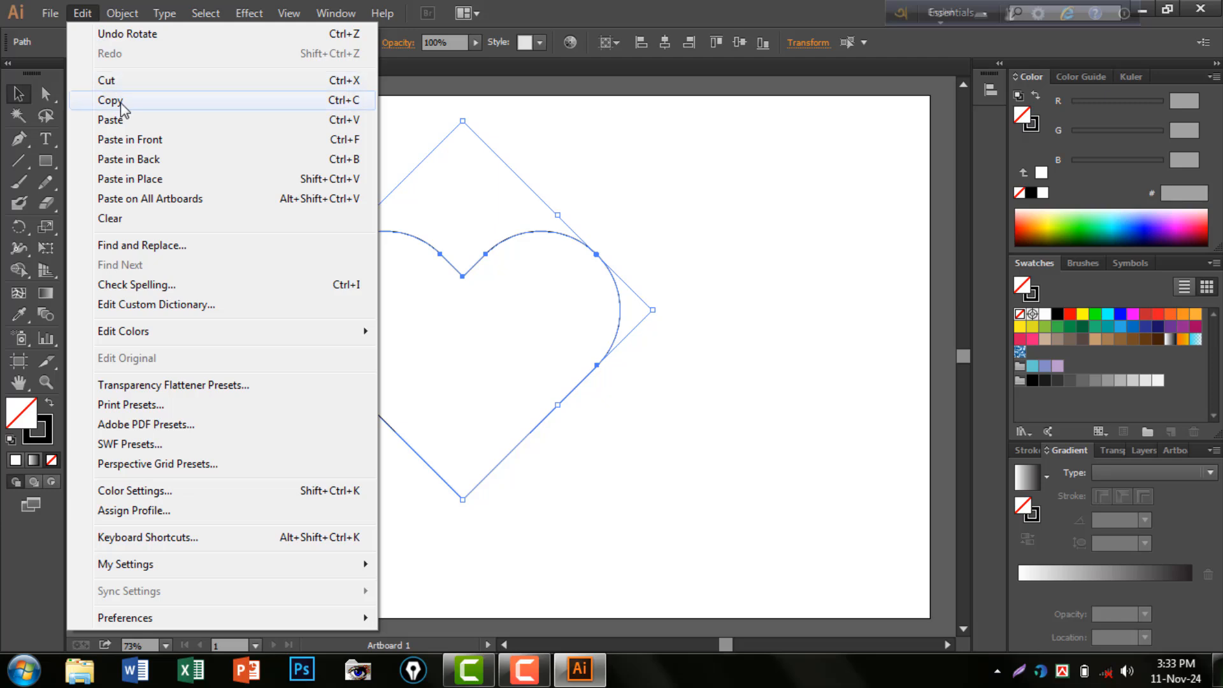
left_click(120, 102)
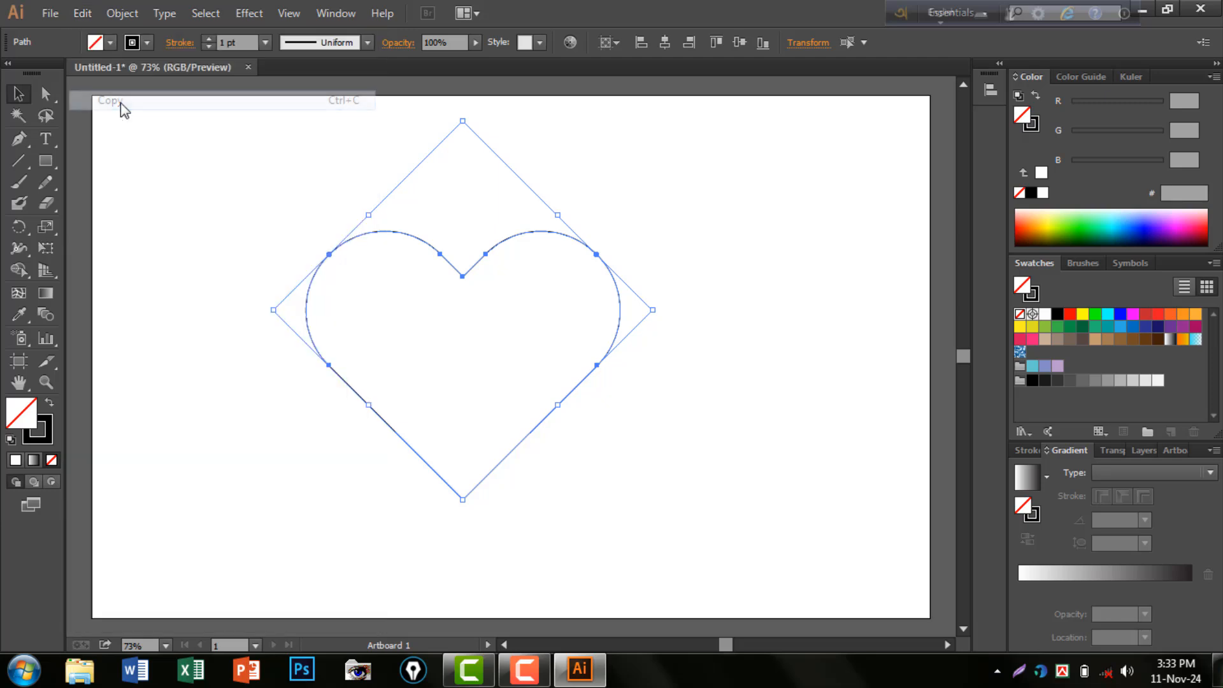
left_click(86, 14)
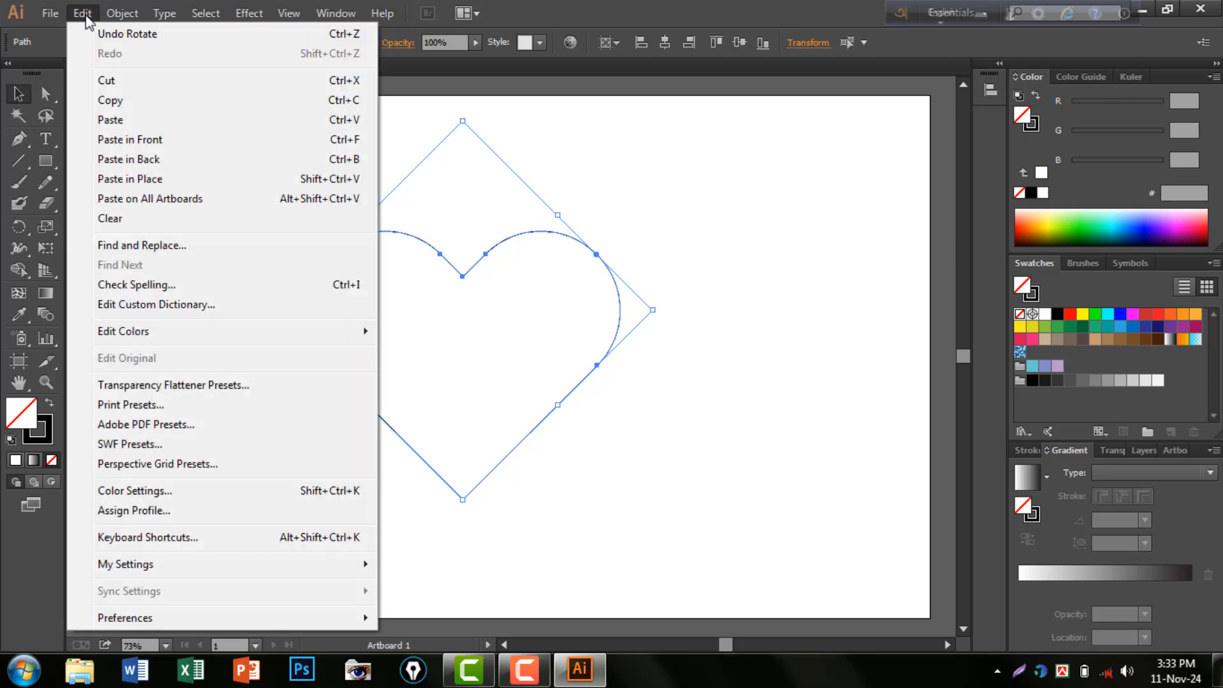
left_click(136, 140)
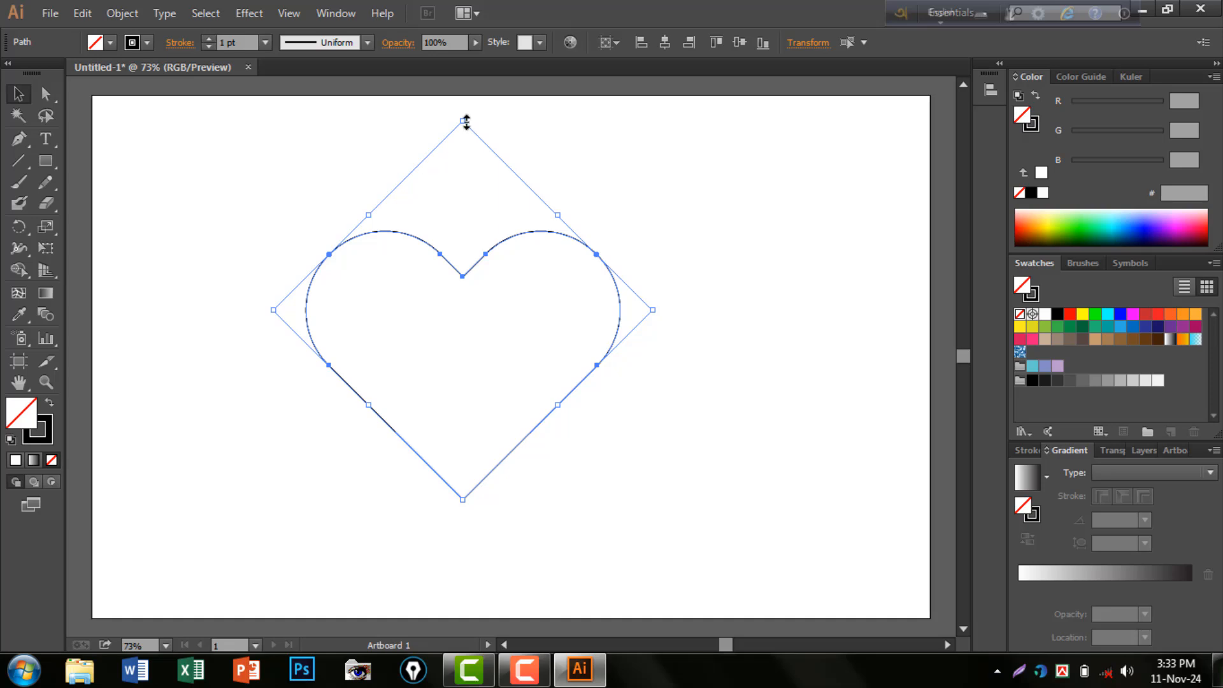
left_click_drag(467, 121, 466, 155)
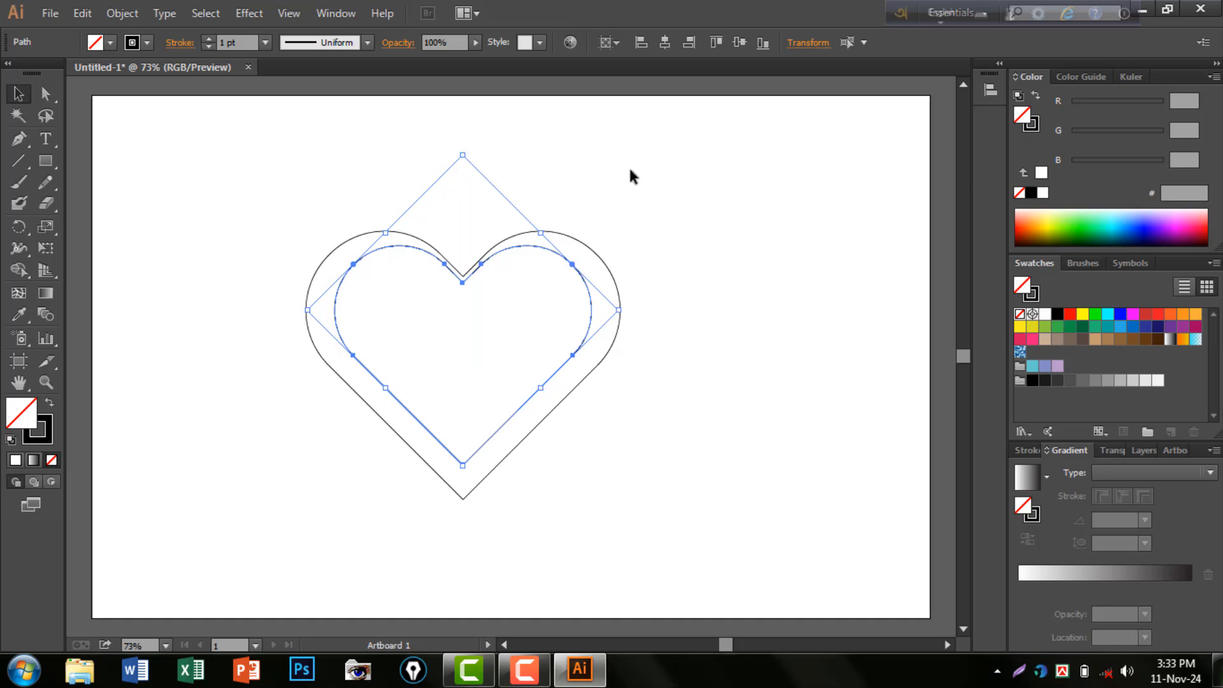
Nudge the inner heart slightly downward to even out its gap to the outer heart, and deselect it
key("Down")
key("Down")
key("Down")
key("Down")
key("Down")
key("Down")
key("Down")
key("Down")
key("Down")
key("Down")
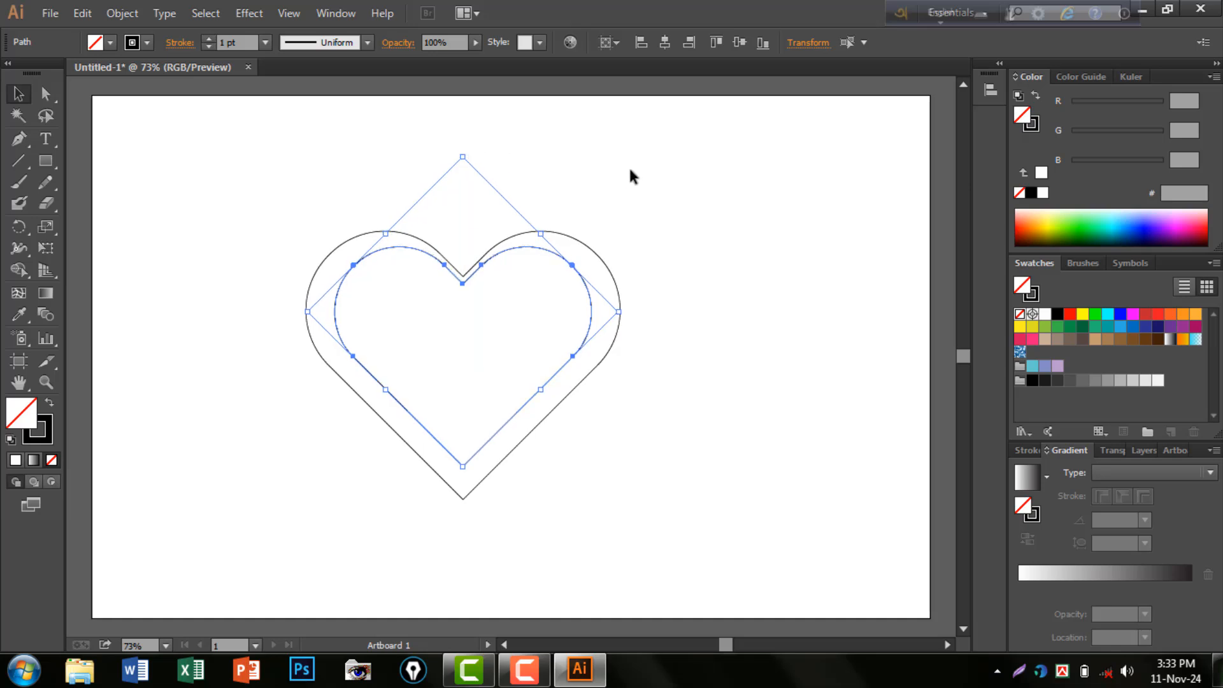
key("Down")
key("Down")
key("Down")
key("Down")
key("Down")
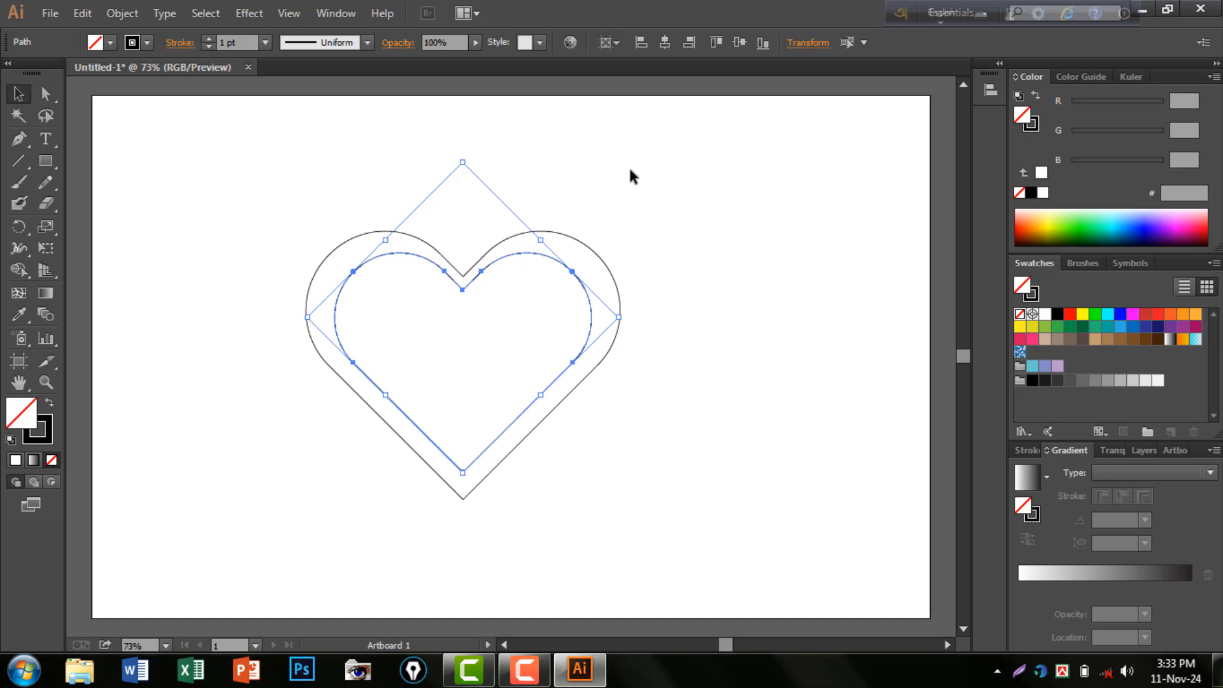
key("Down")
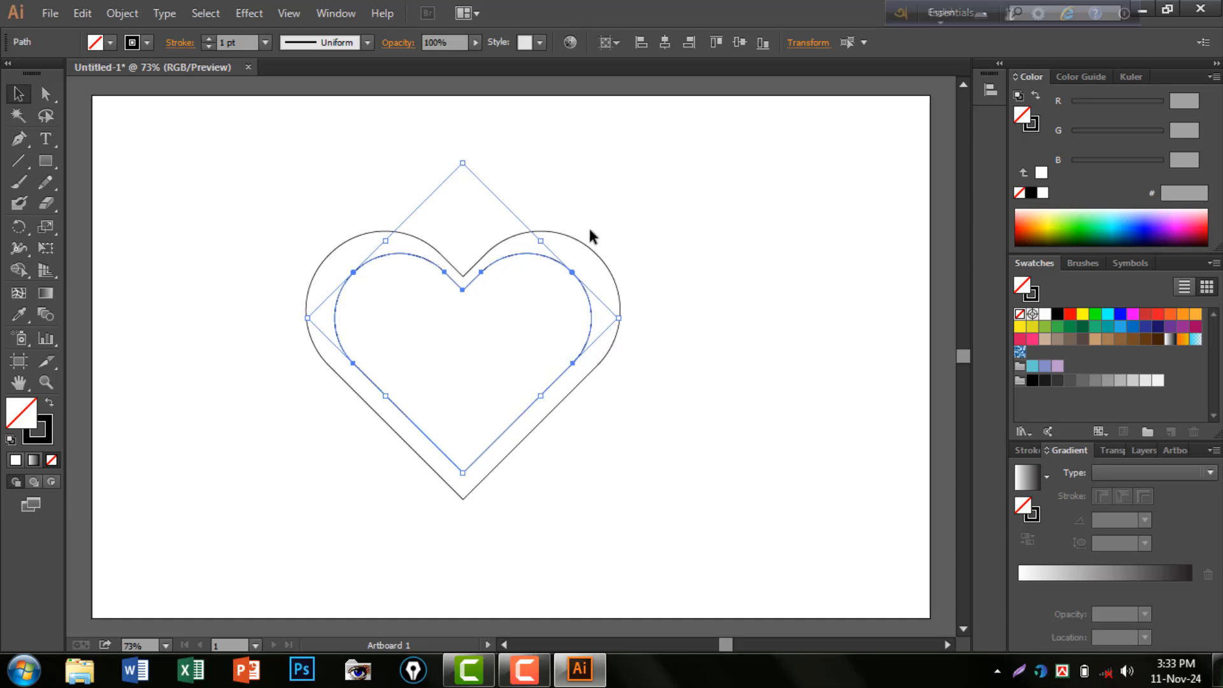
left_click(215, 201)
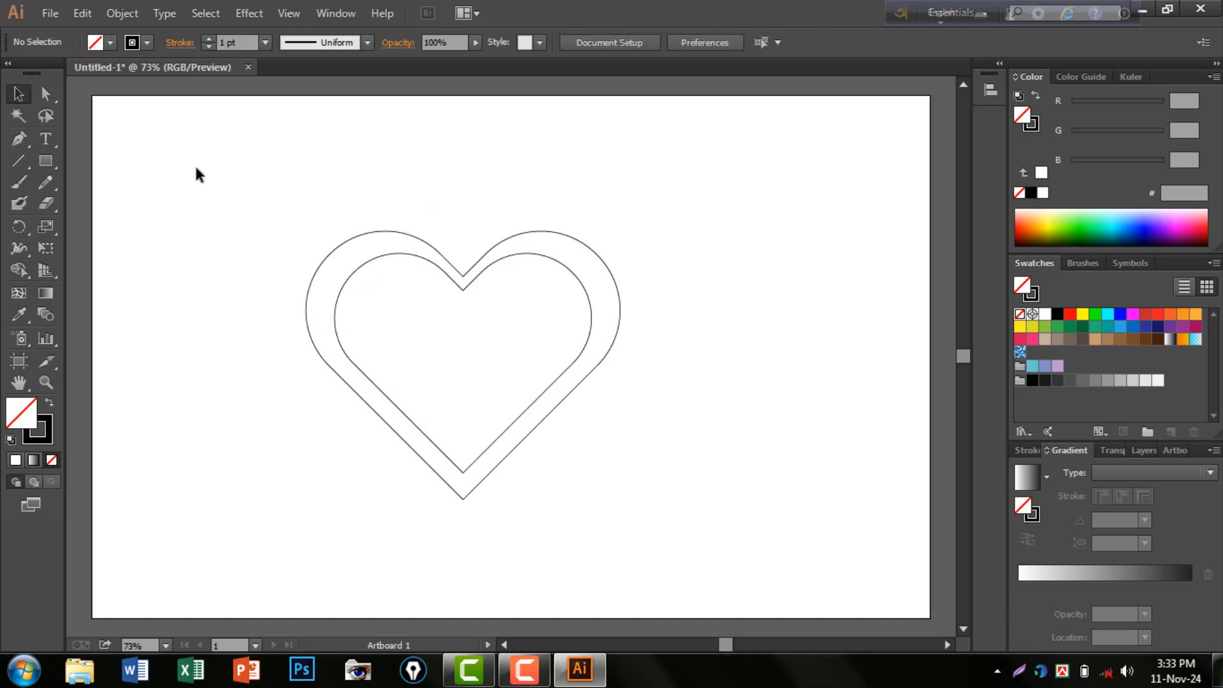
Draw a vertical line through the centre of both hearts, extending beyond the upper notch and lower tip
left_click_drag(29, 161, 106, 161)
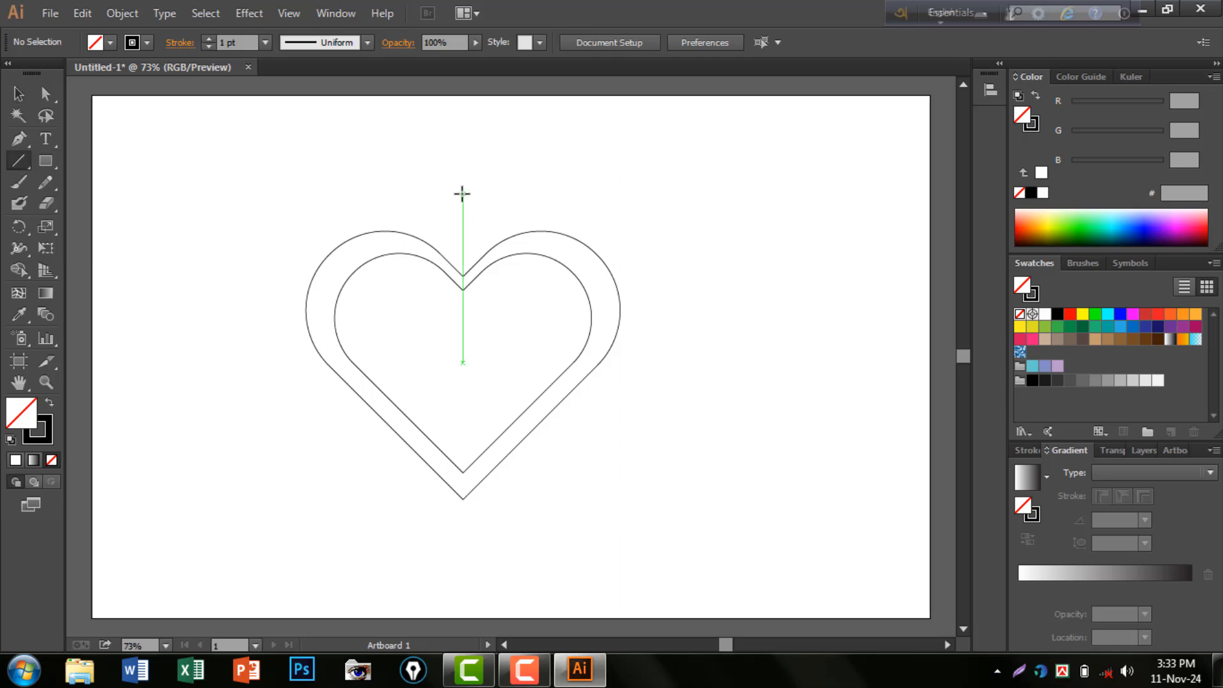
left_click_drag(463, 194, 471, 526)
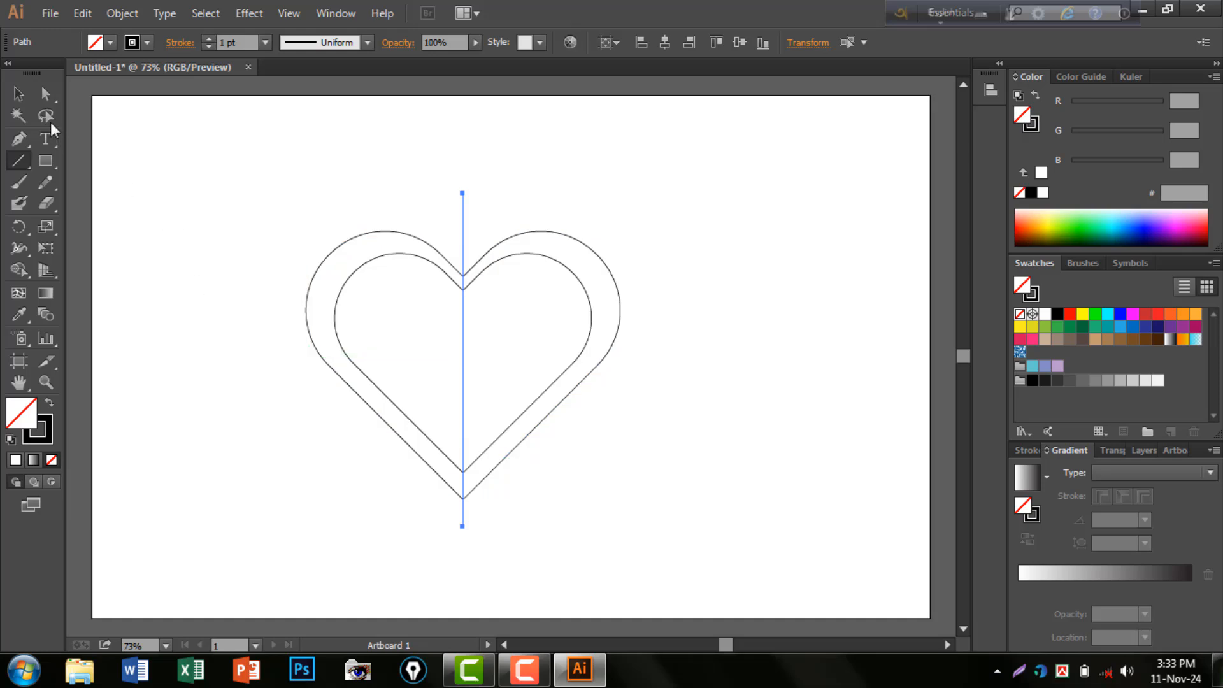
left_click(17, 95)
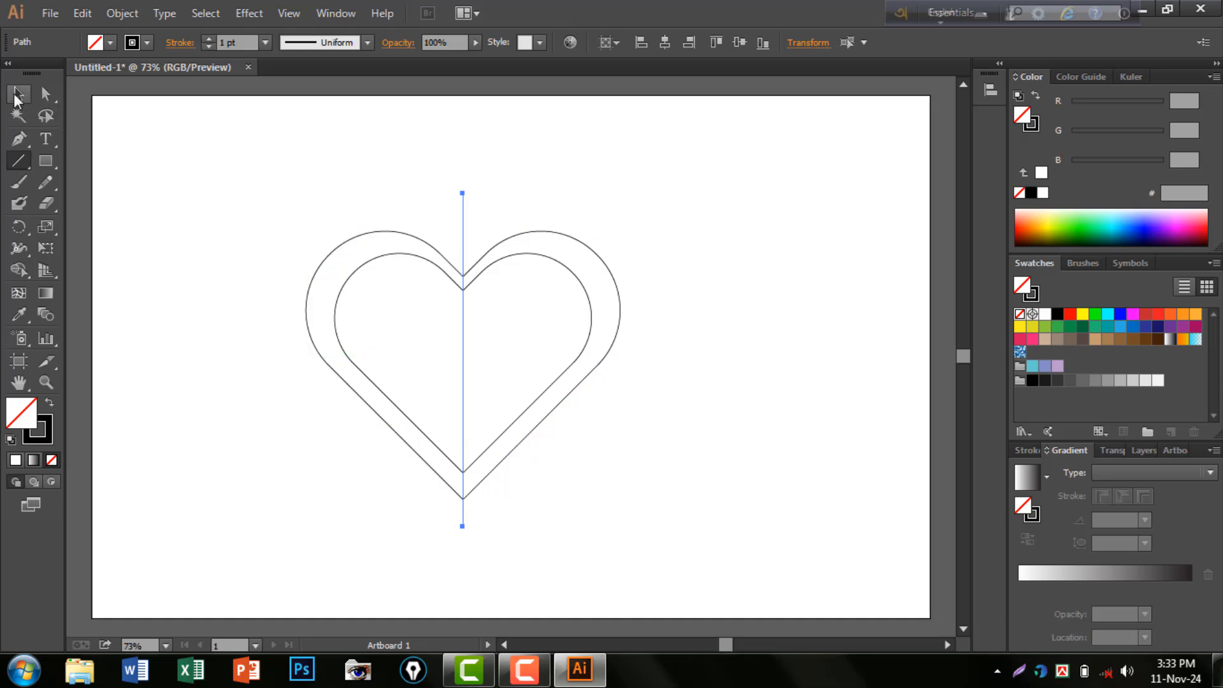
left_click(237, 193)
Select both hearts and the centre line and split them into separate regions with Pathfinder Divide
left_click_drag(236, 171, 793, 602)
left_click(342, 14)
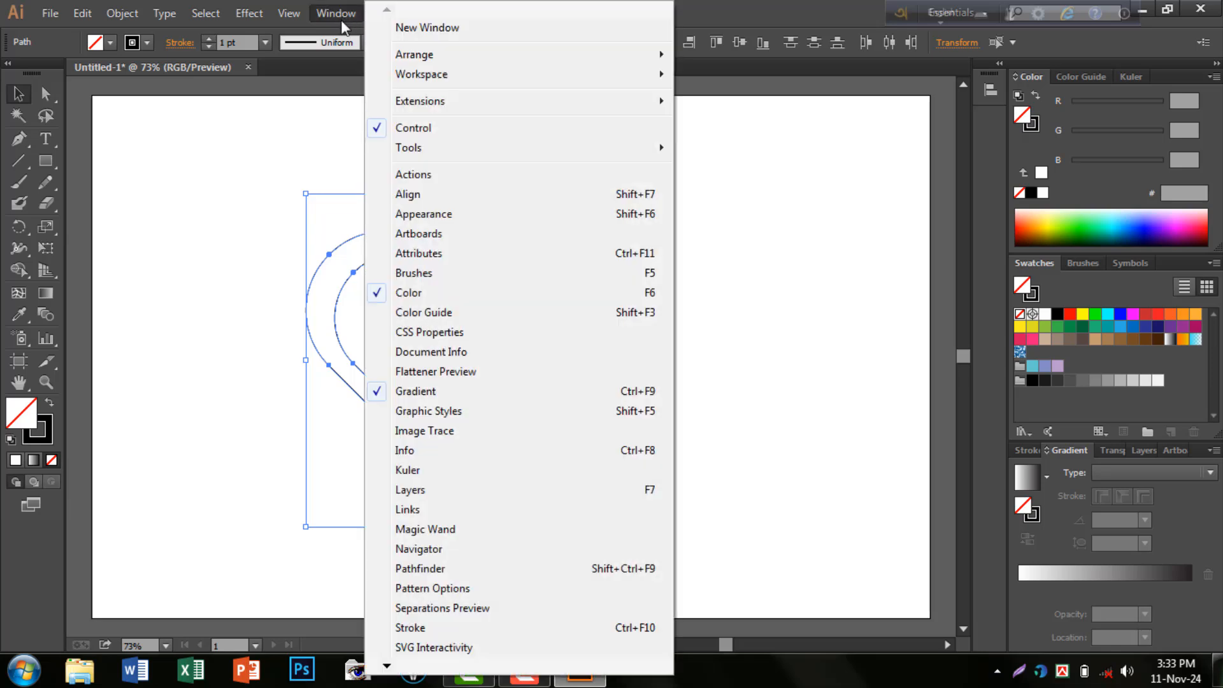
left_click(450, 570)
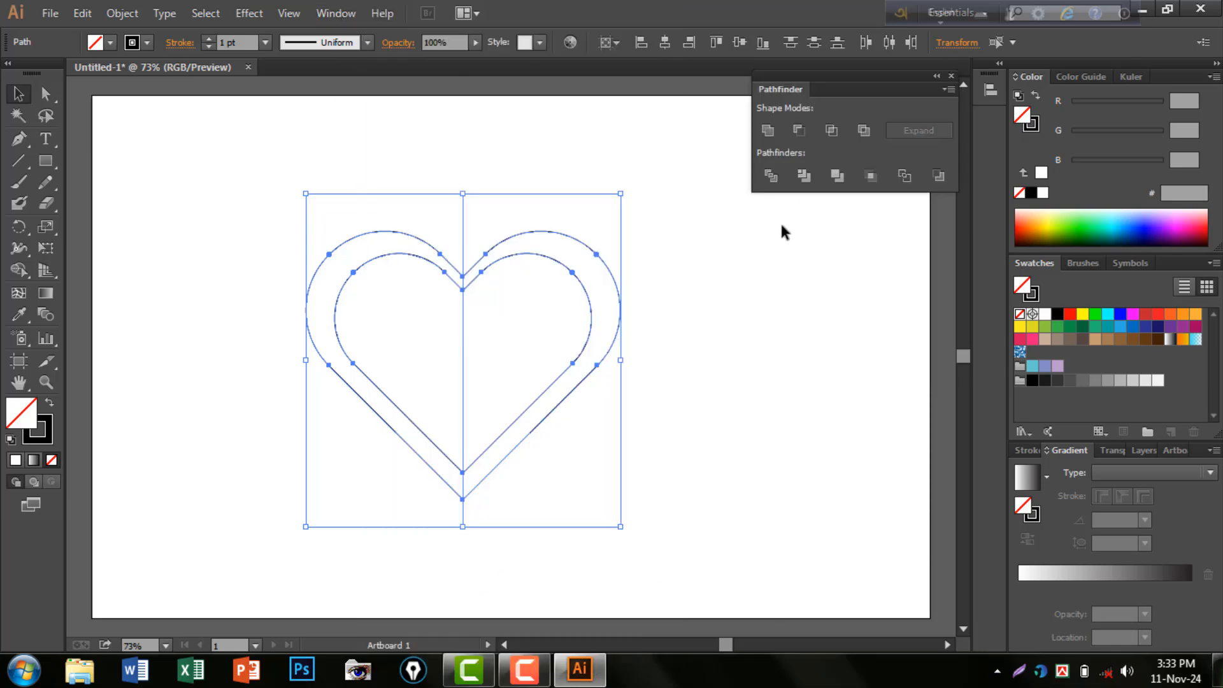
left_click(772, 177)
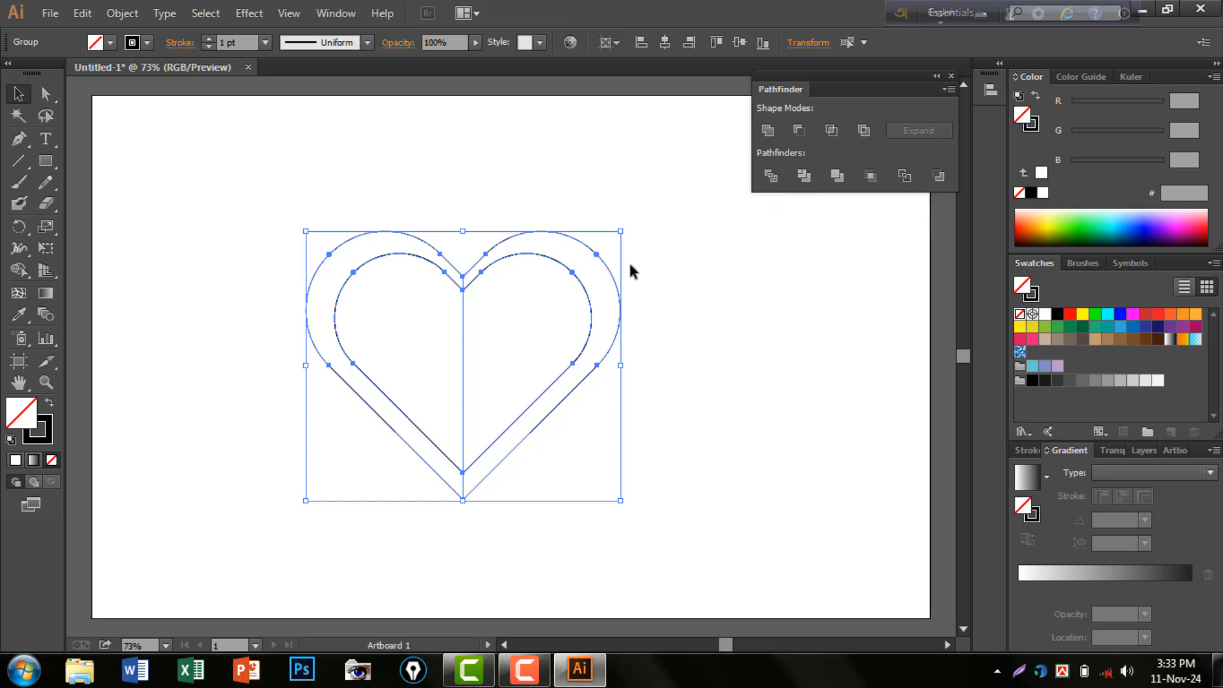
Ungroup the divided heart and fill its four regions with red (FF0000) using the Shape Builder tool
right_click(508, 246)
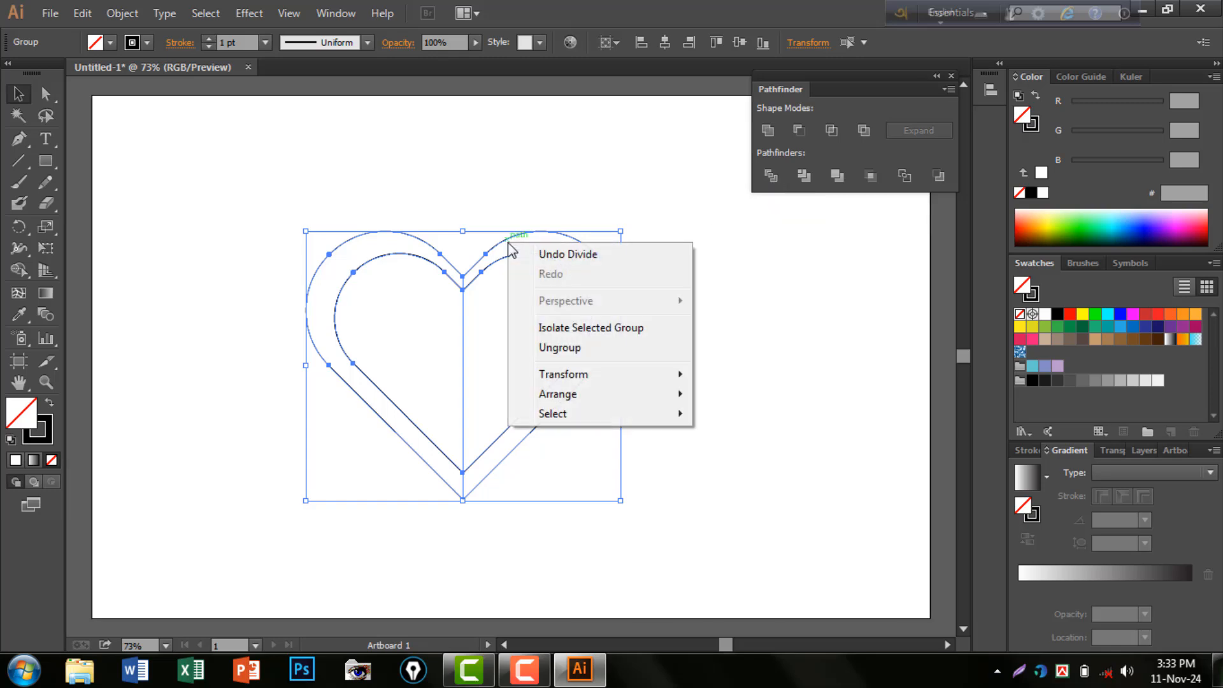
left_click(577, 350)
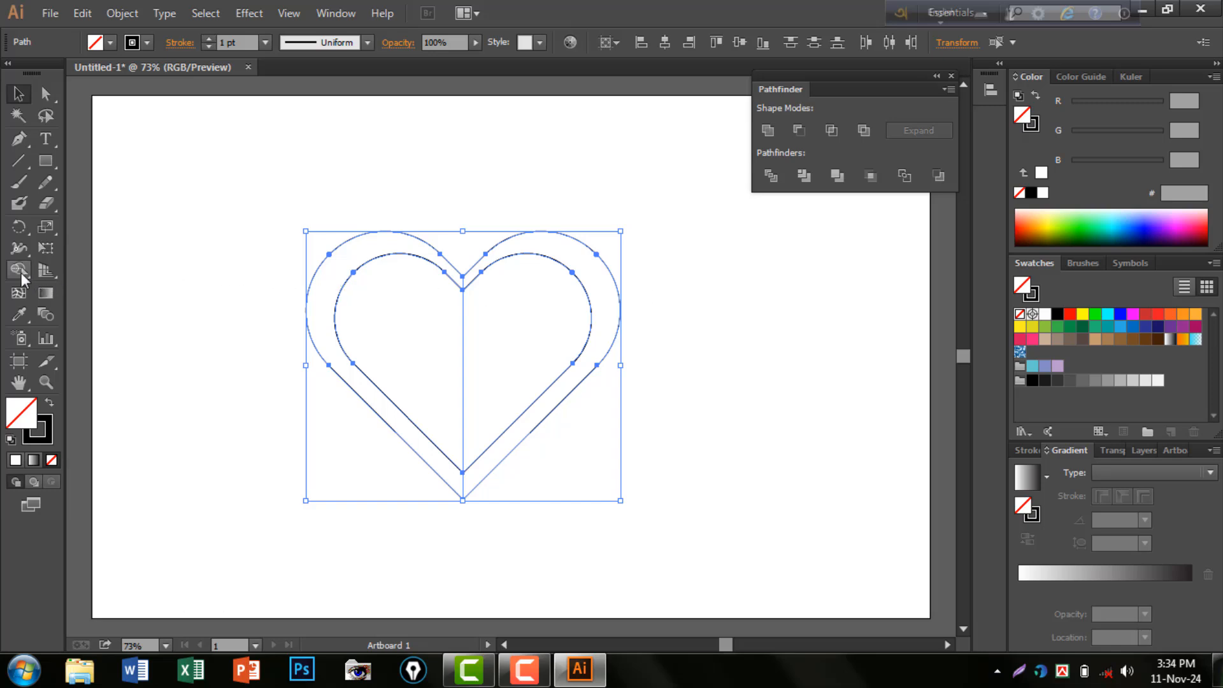
left_click_drag(24, 270, 102, 268)
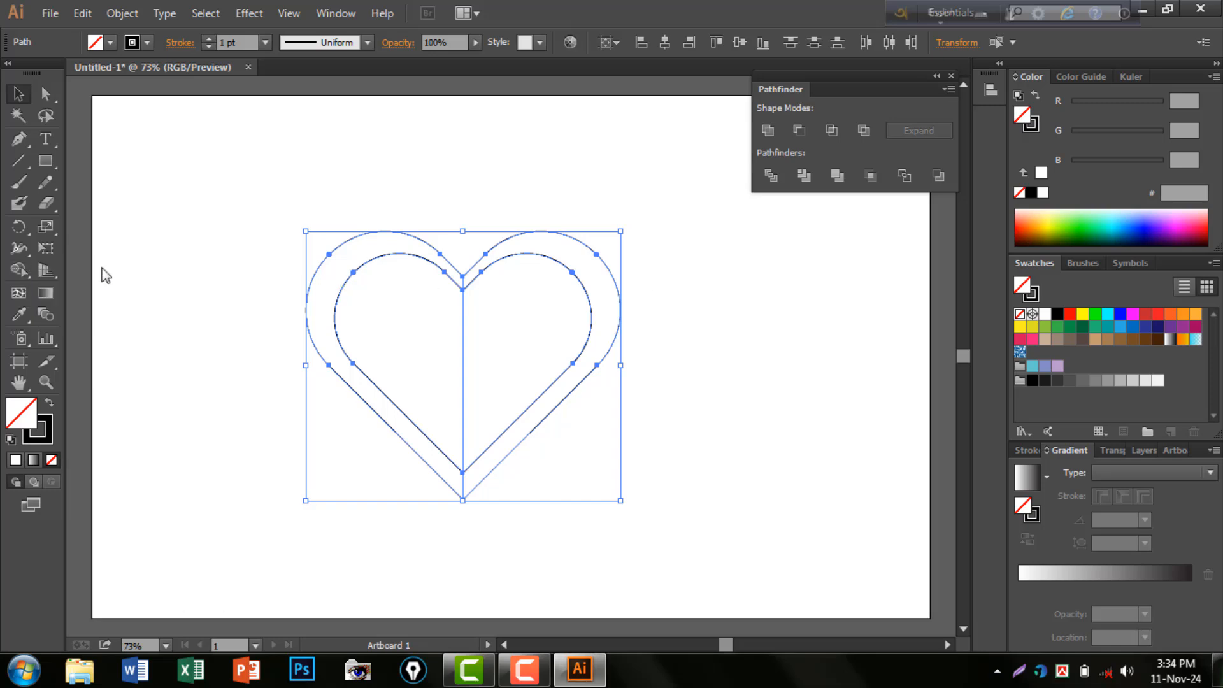
left_click(111, 42)
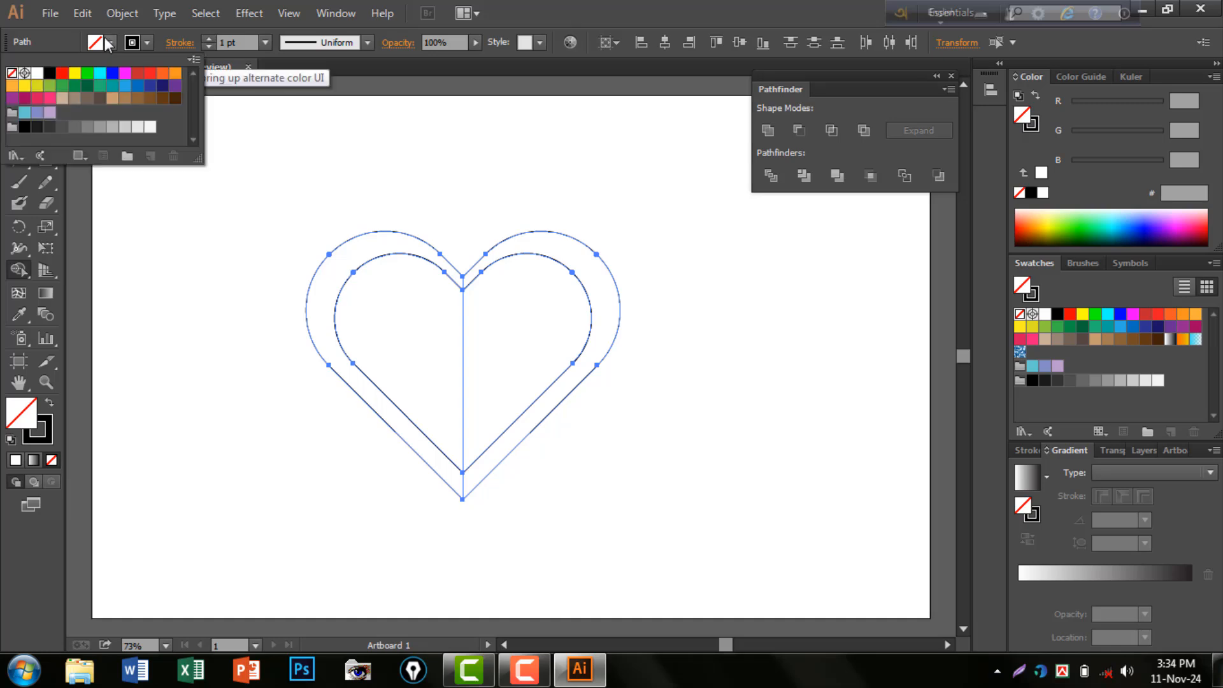
left_click(62, 72)
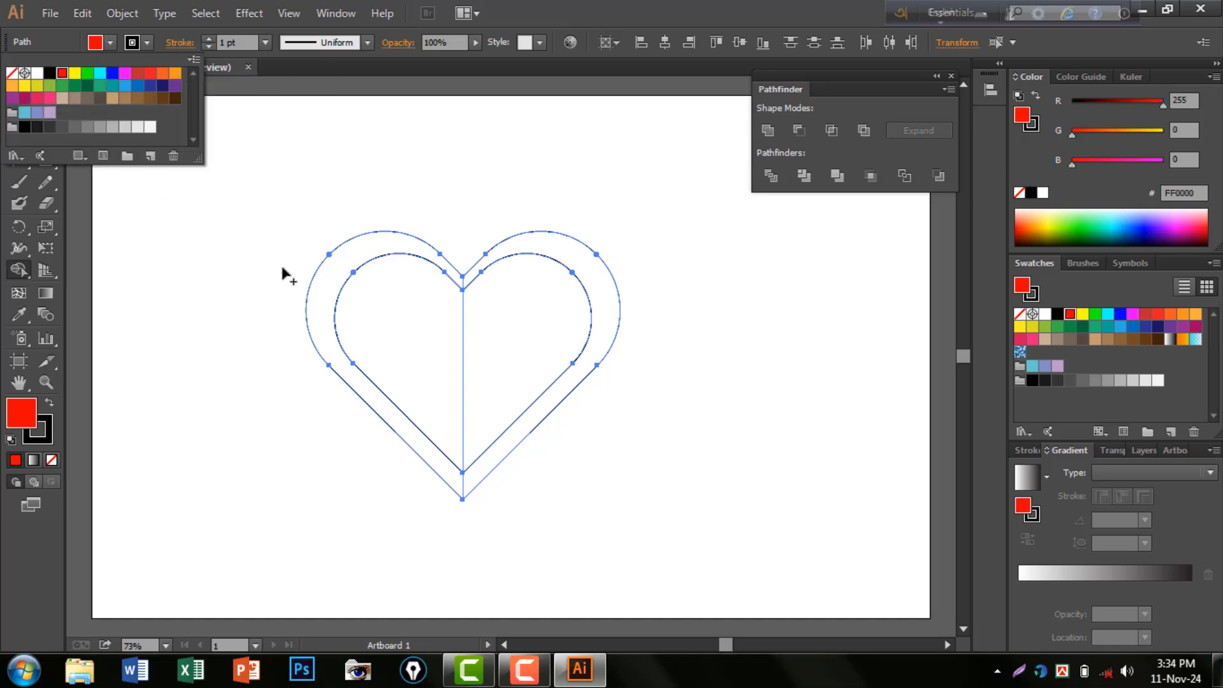
left_click(325, 286)
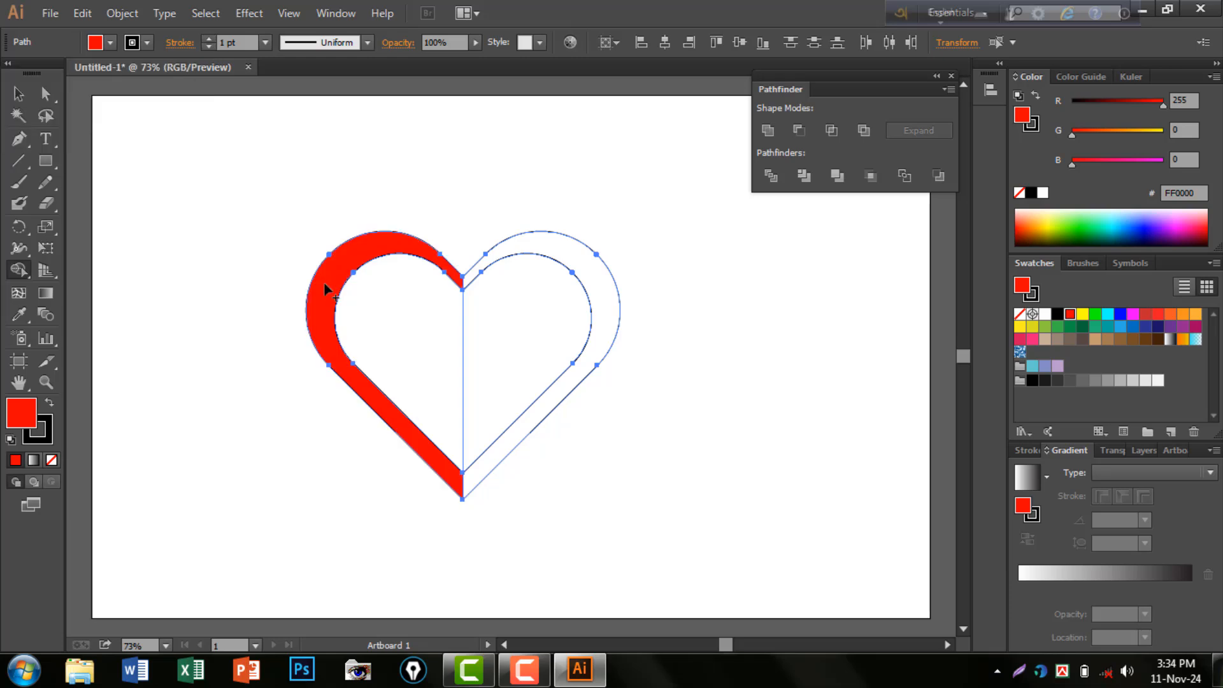
left_click(594, 278)
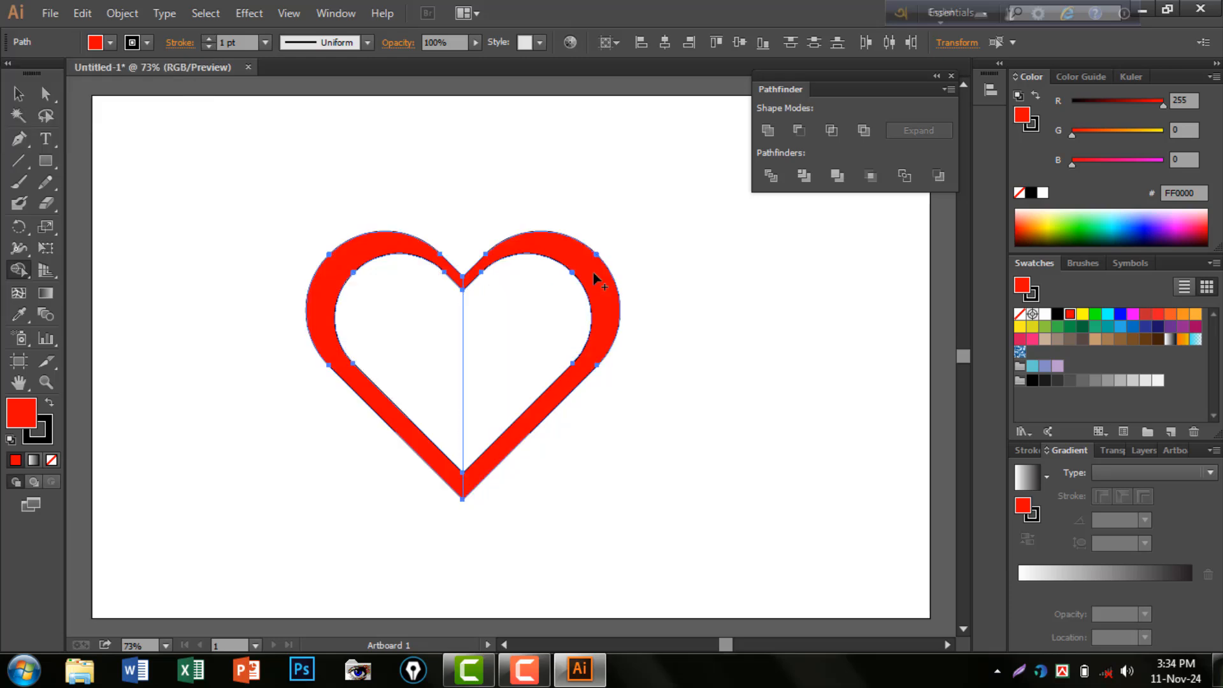
left_click(549, 333)
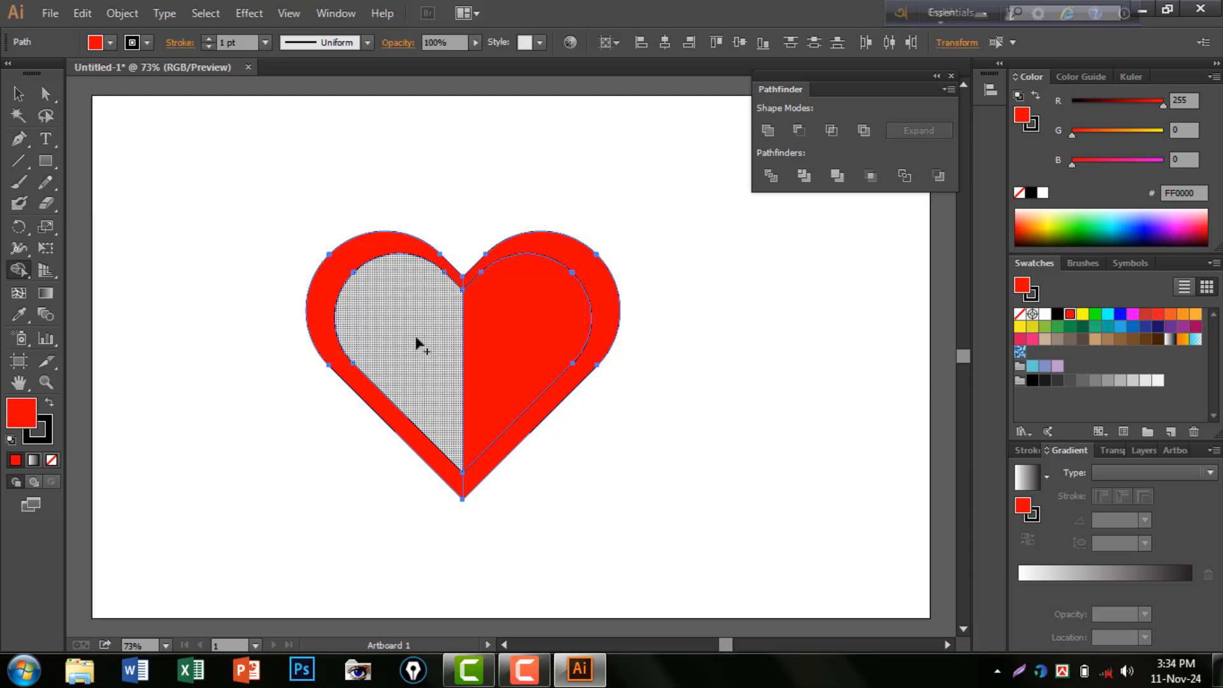
left_click(416, 339)
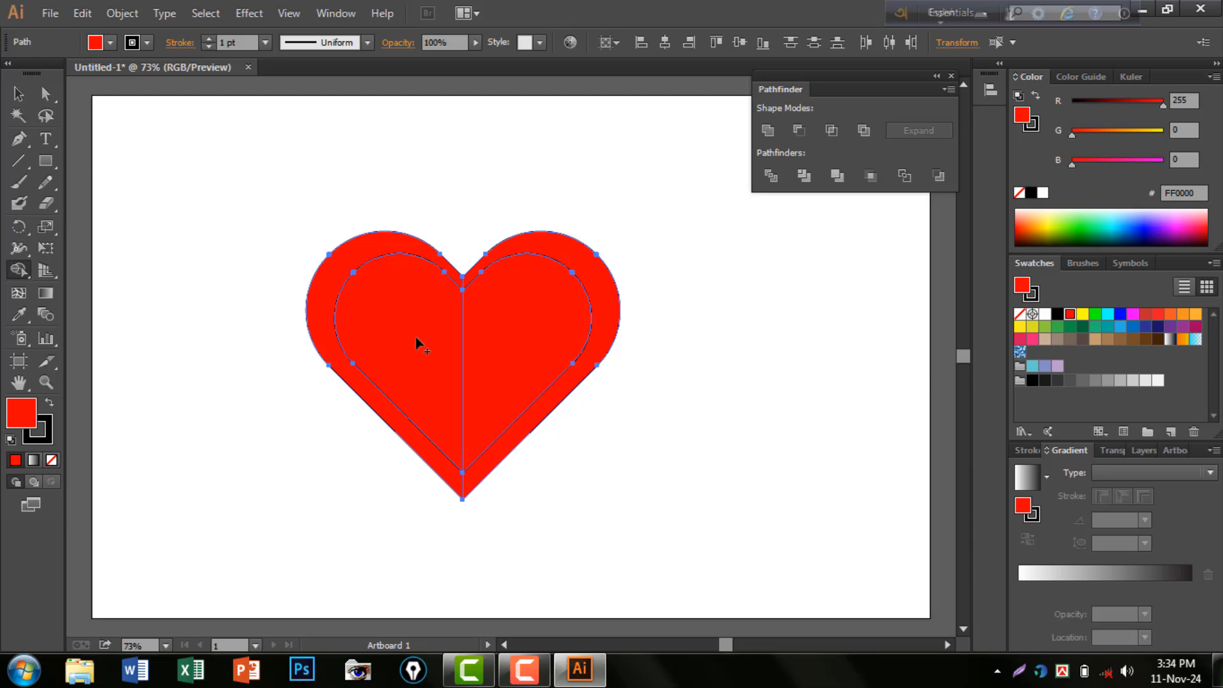
Remove the stroke from all the heart regions and deselect them
left_click(19, 96)
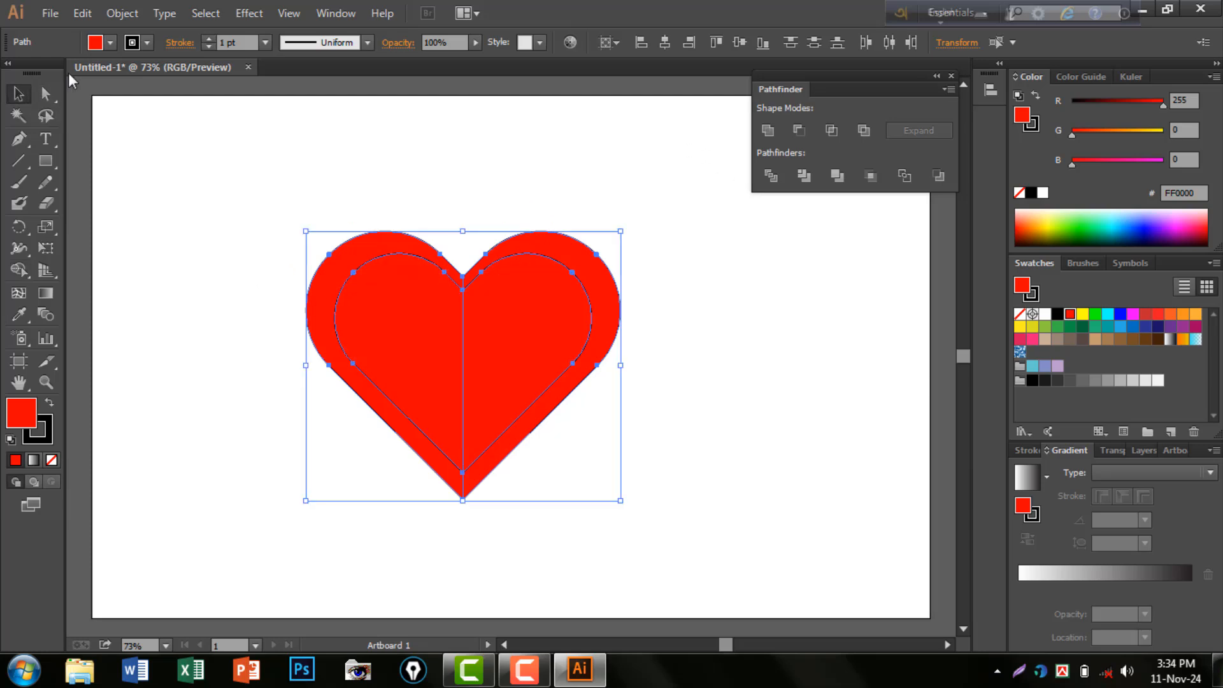
left_click(146, 44)
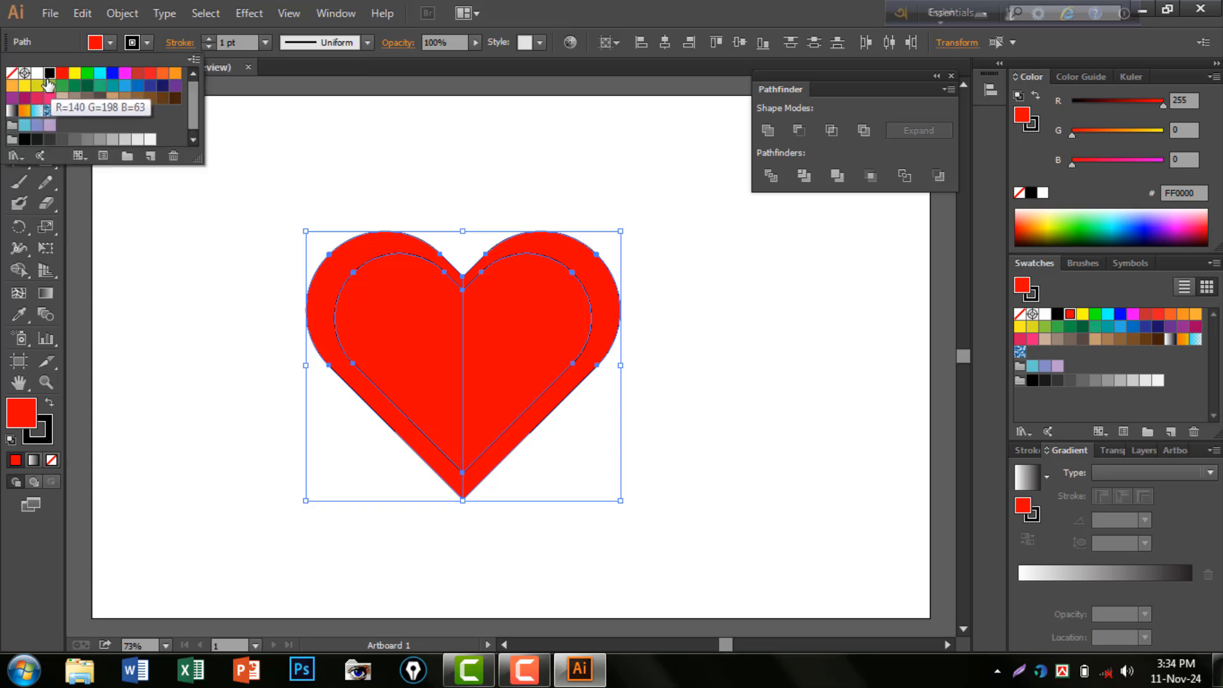
left_click(13, 73)
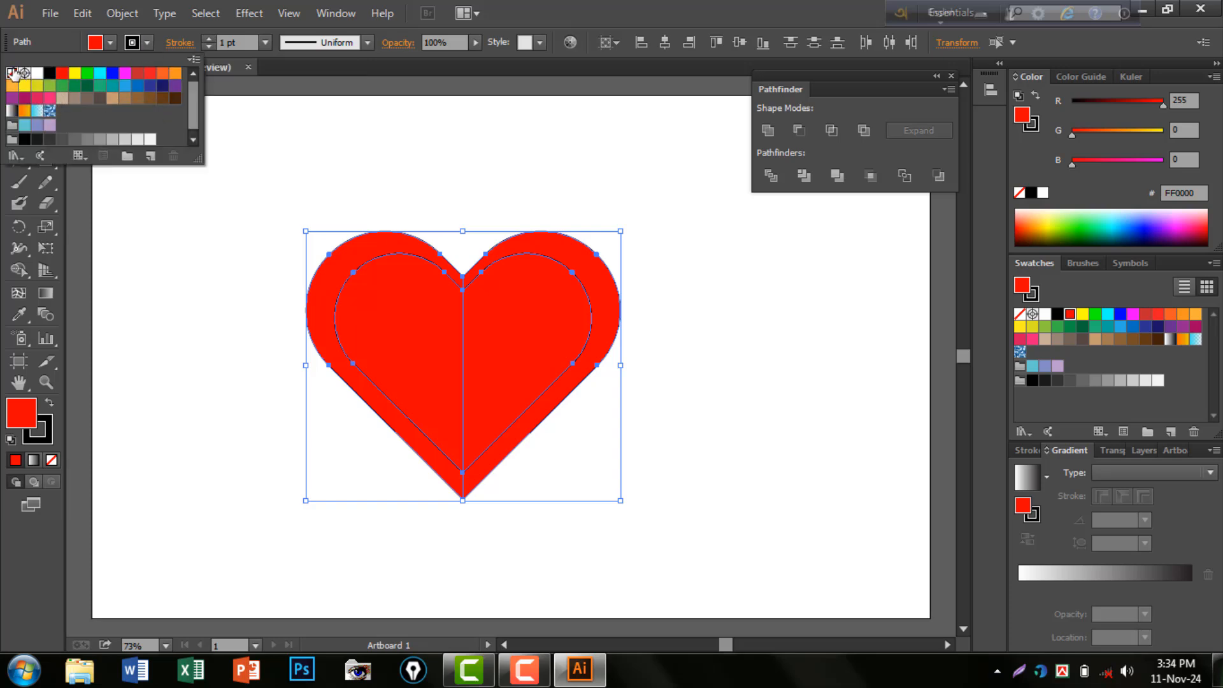
left_click(182, 269)
left_click(216, 264)
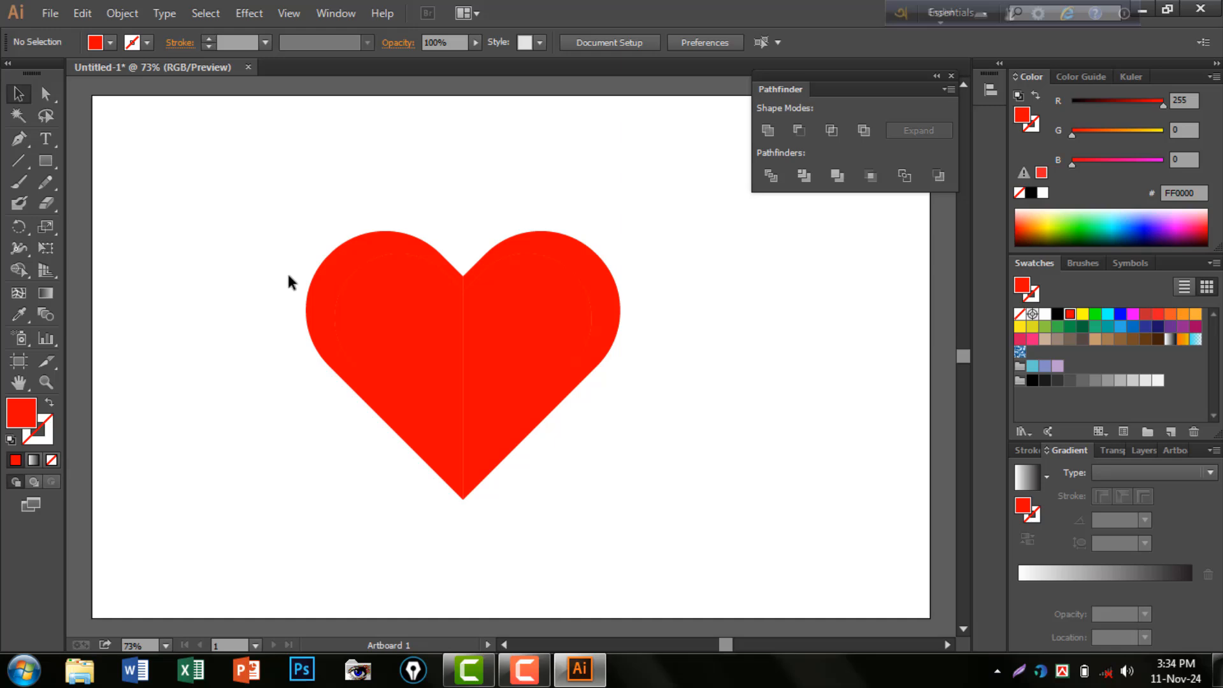
Fill the left outer region with a linear gradient from cyan (00FFFF) to dark blue (1B1464), and deselect it
left_click(334, 282)
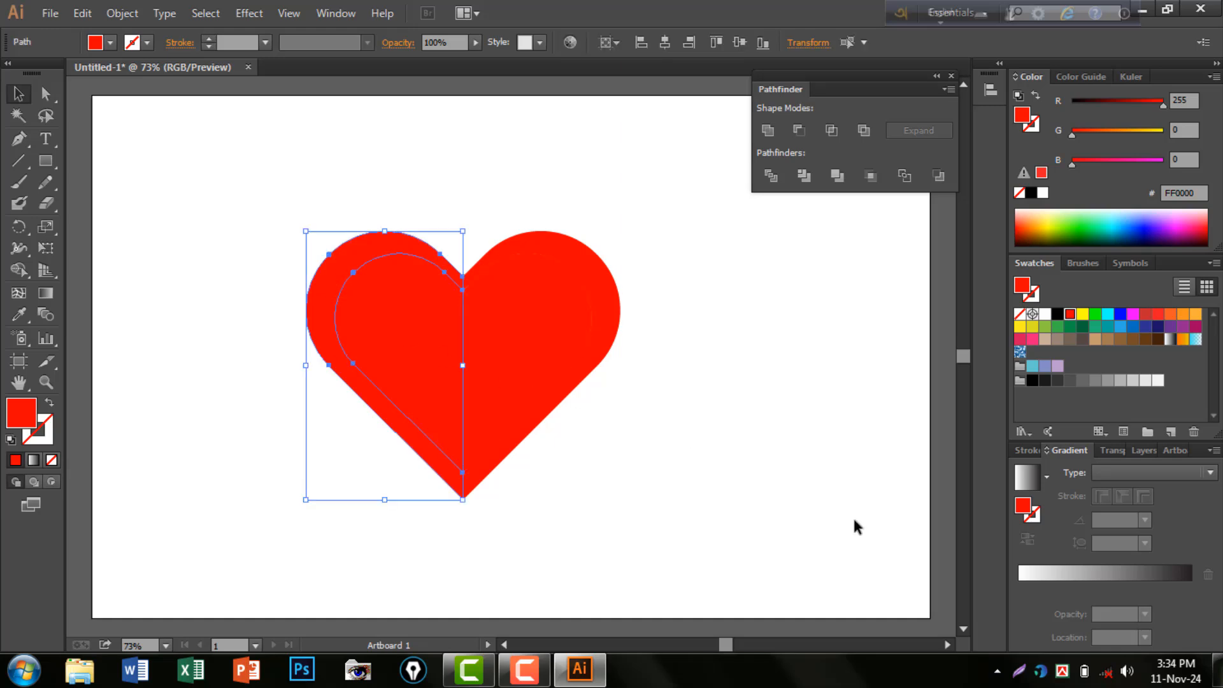
left_click(1050, 573)
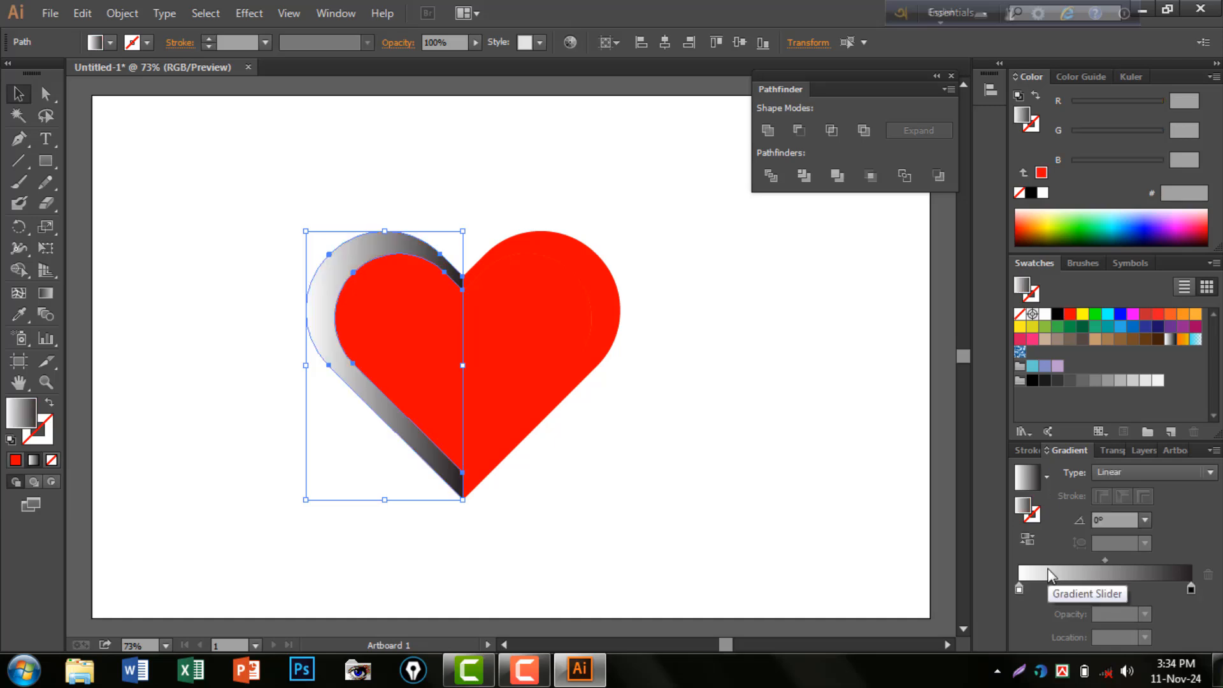
double_click(1019, 588)
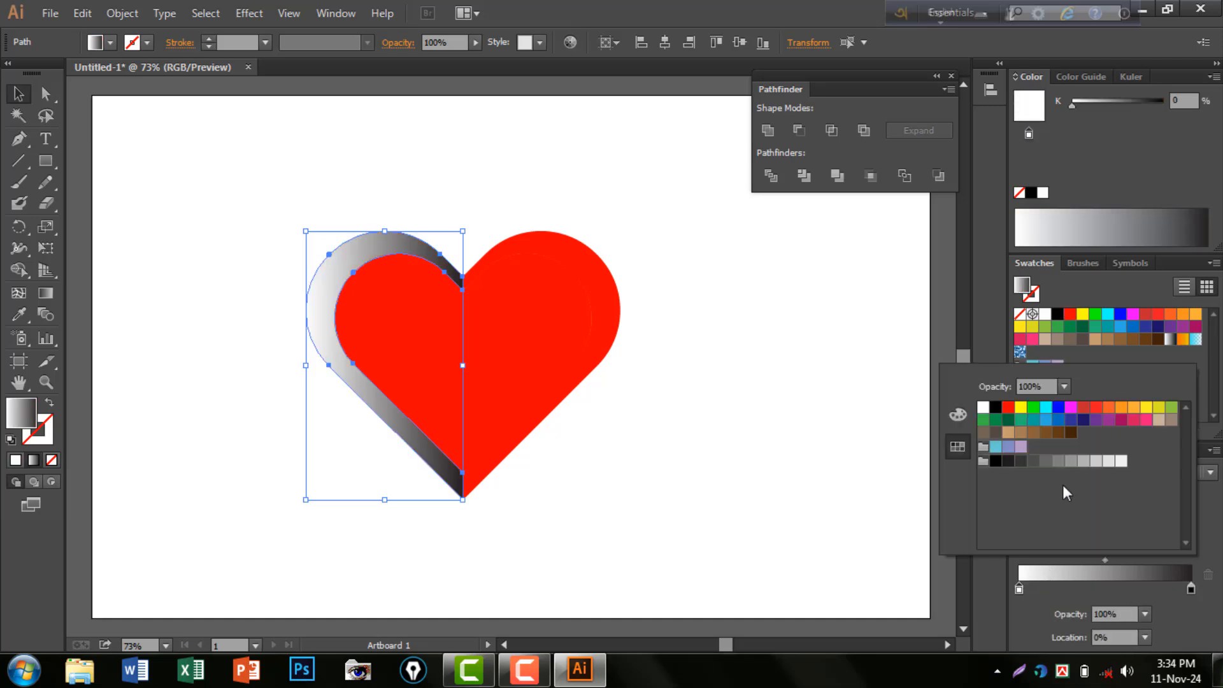
left_click(1045, 408)
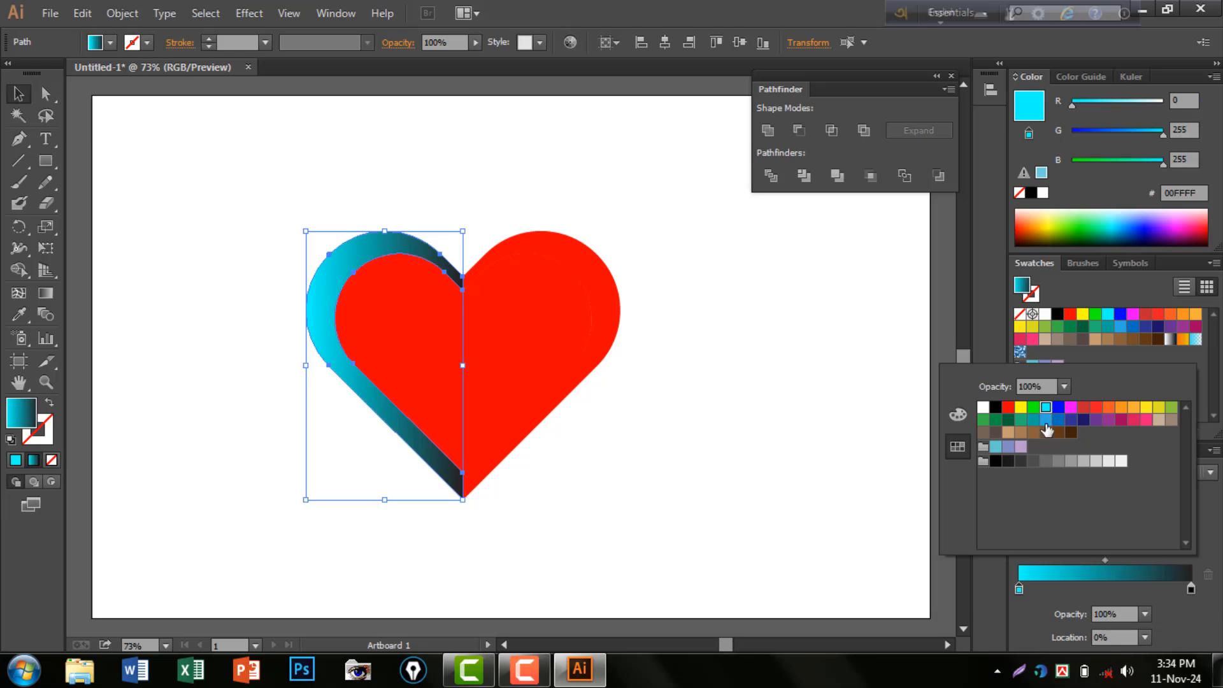
left_click(1191, 589)
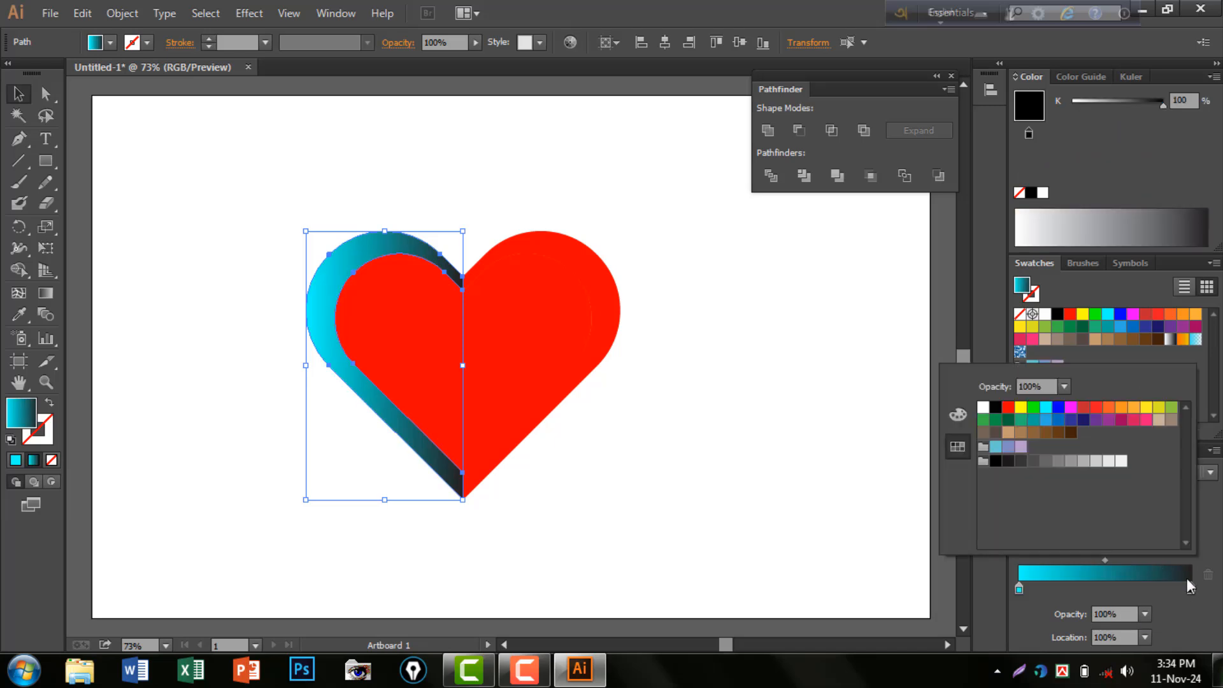
left_click(1084, 419)
left_click(700, 400)
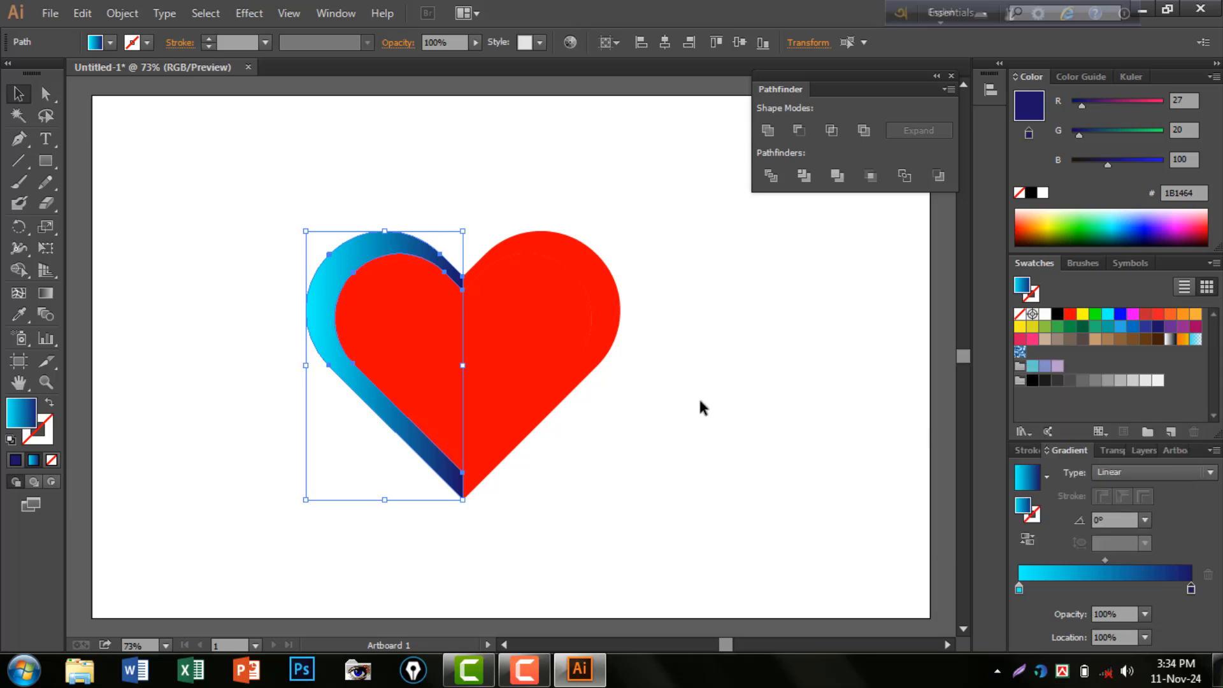
left_click(699, 400)
Apply the same cyan-to-dark-blue gradient to the right outer region and both inner halves, and deselect
left_click(606, 294)
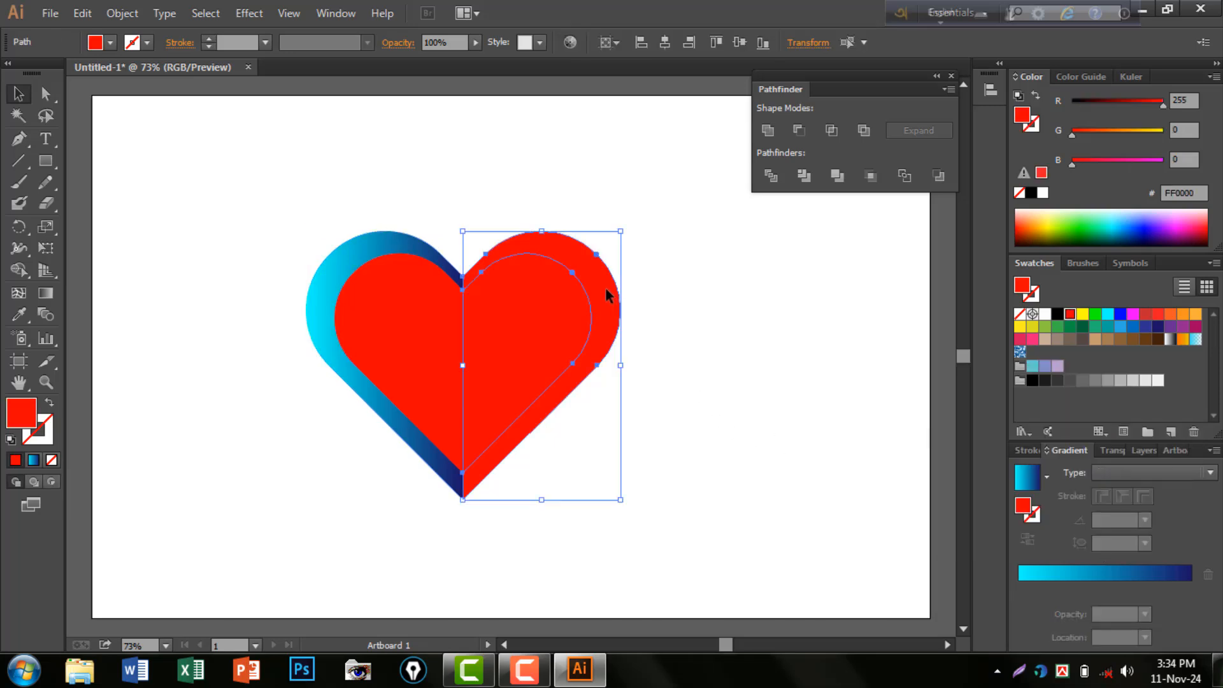
left_click(1096, 579)
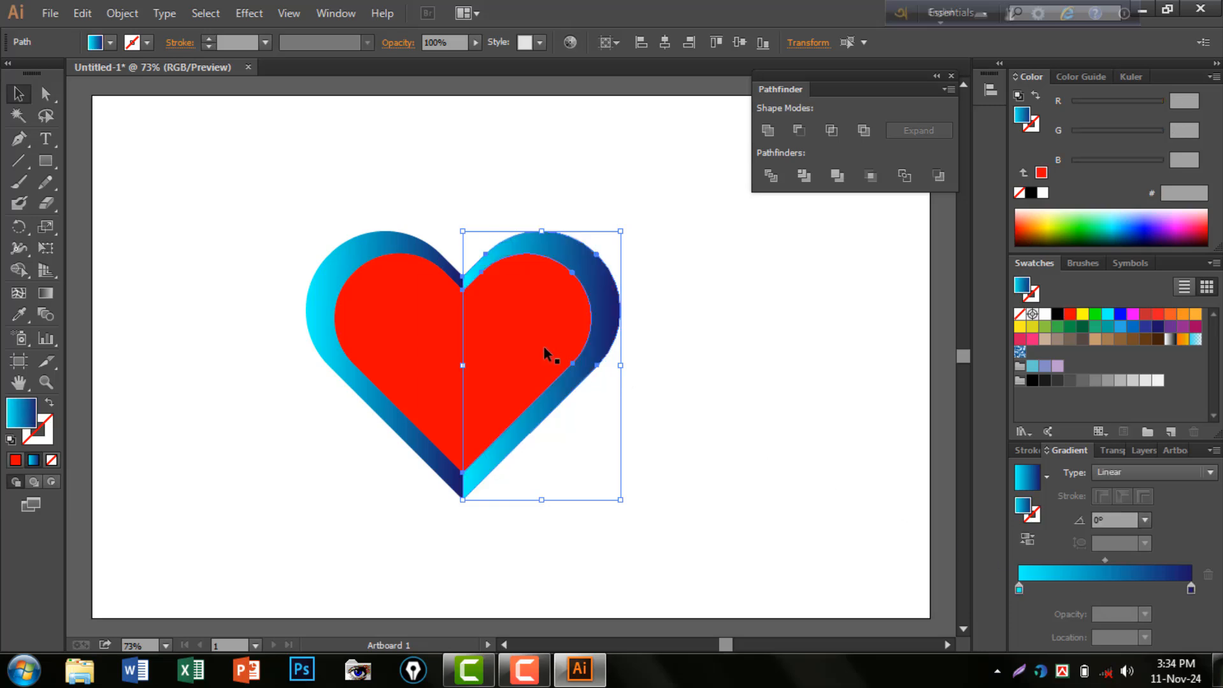
left_click(544, 346)
left_click(1083, 575)
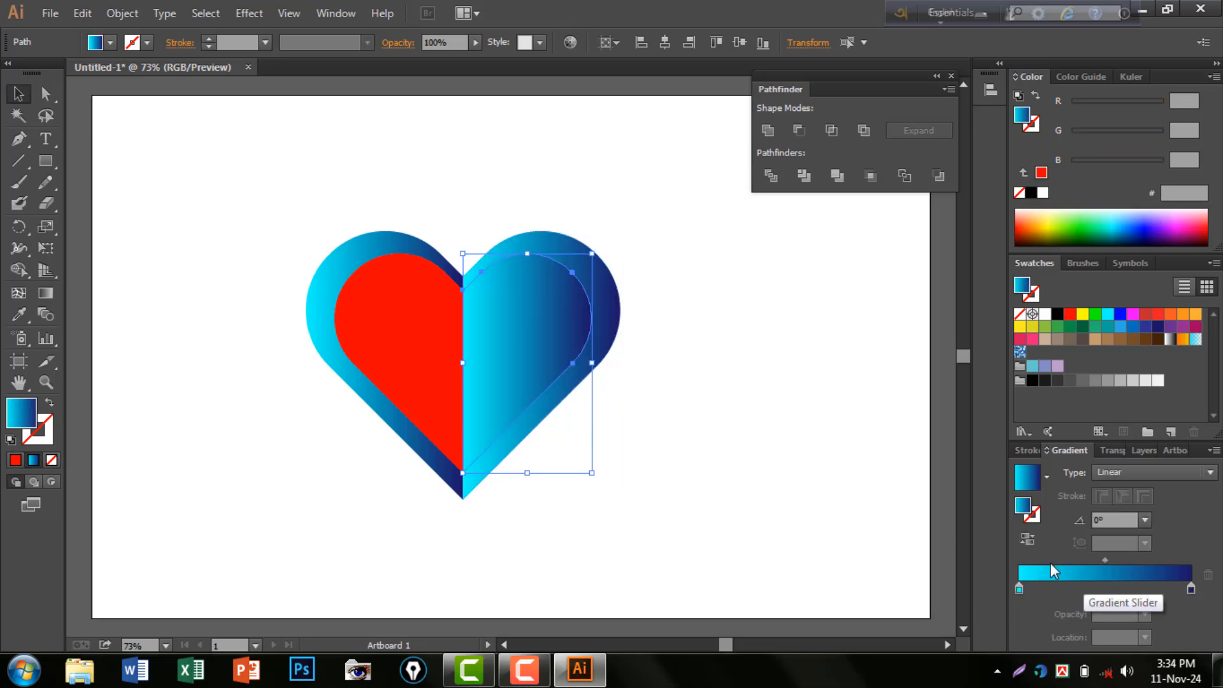
left_click(431, 353)
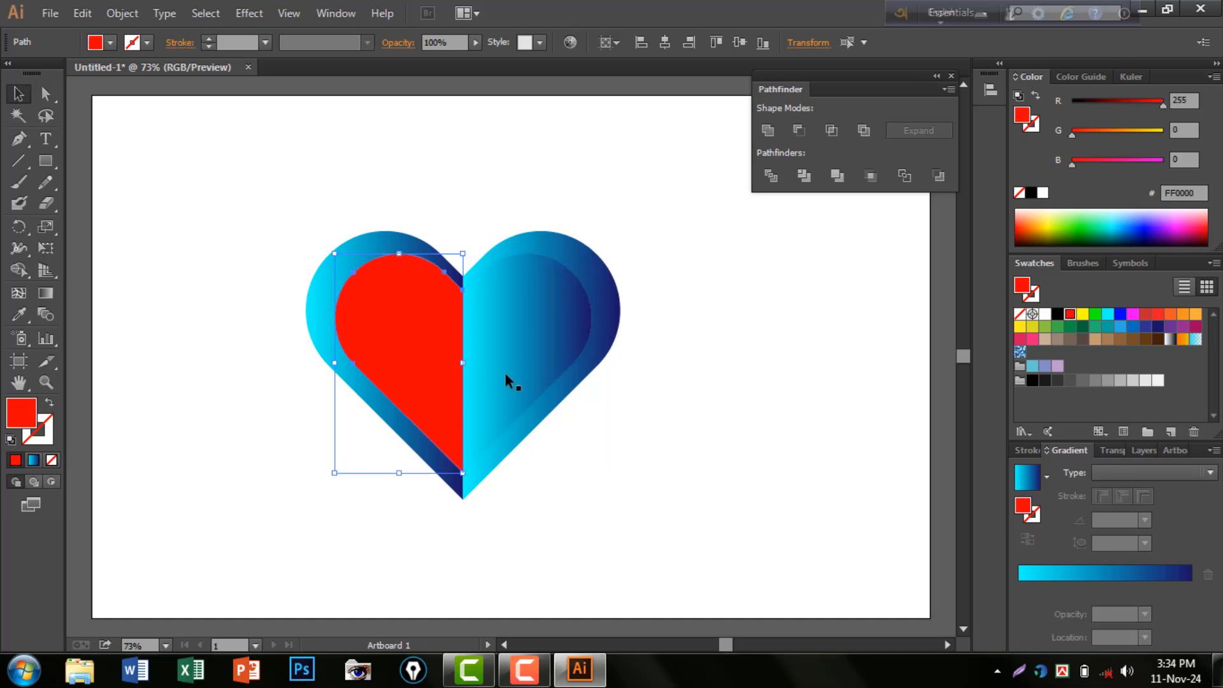
left_click(1083, 570)
left_click(726, 457)
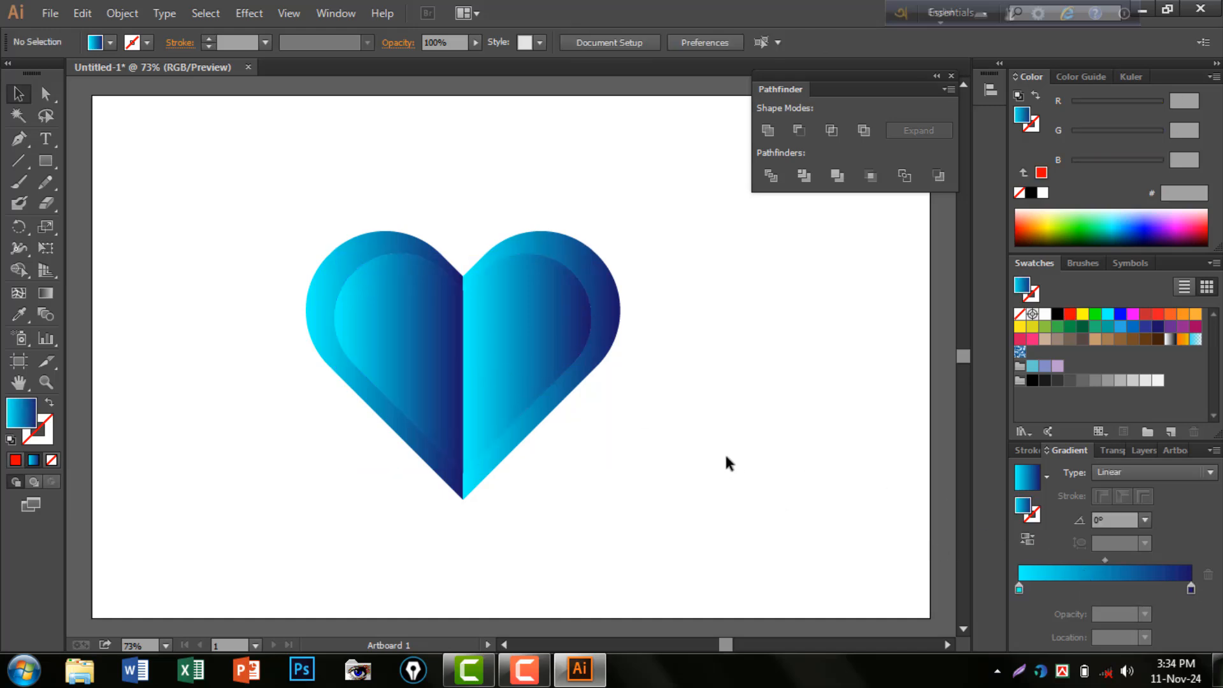
Reverse the gradient on both the left and right inner halves of the heart, and deselect
left_click(409, 349)
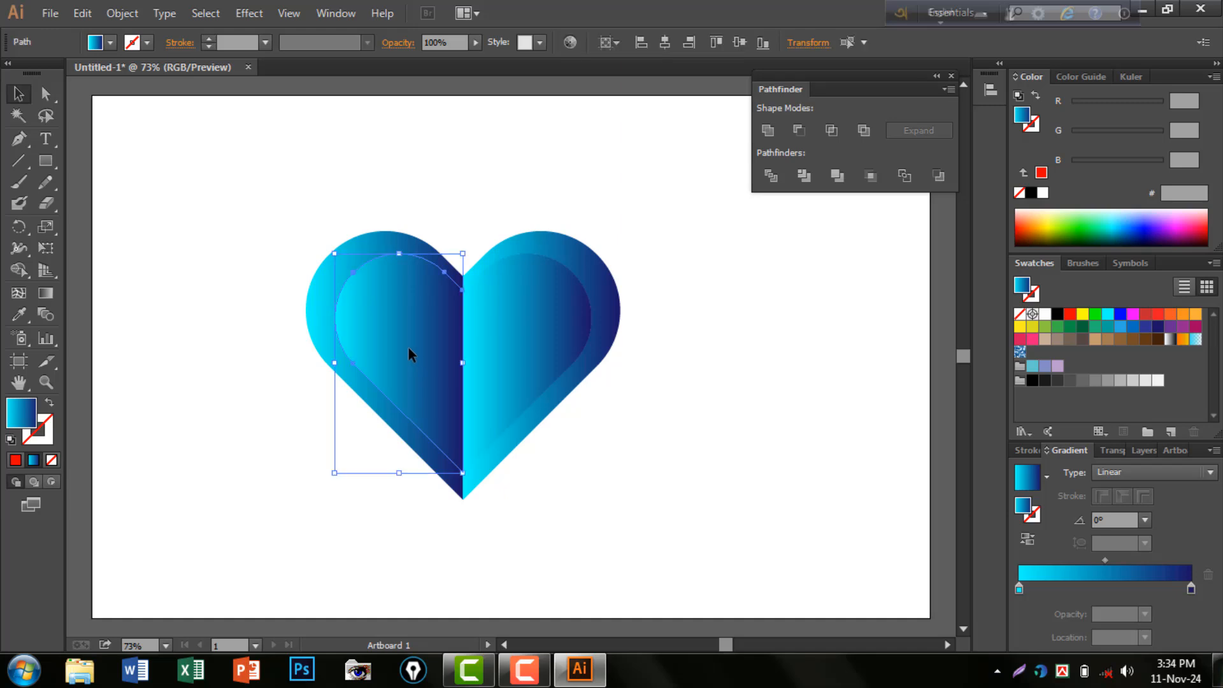
left_click(1032, 532)
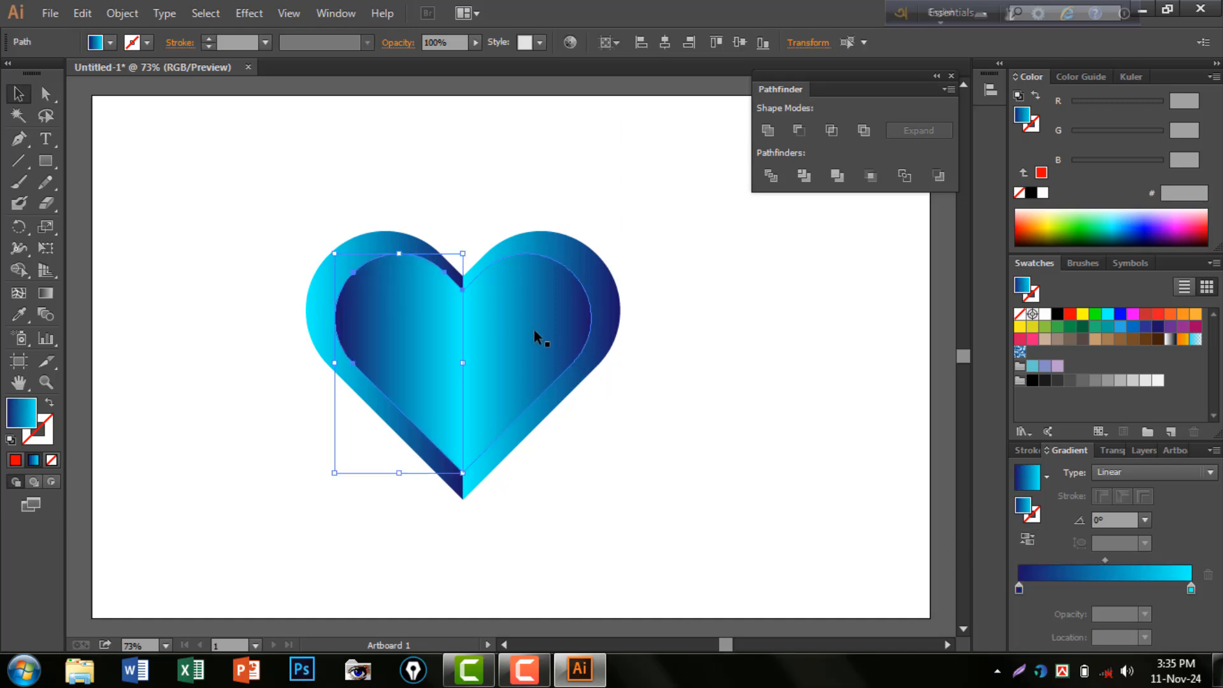
left_click(534, 330)
left_click(1027, 542)
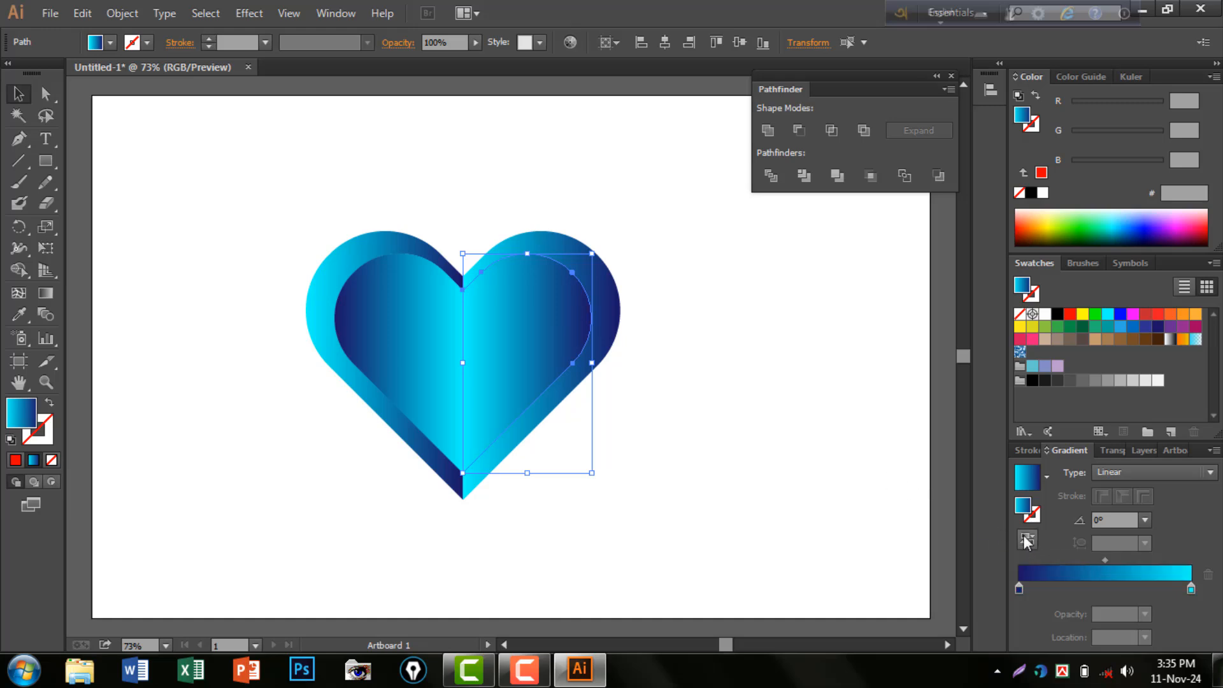
left_click(789, 472)
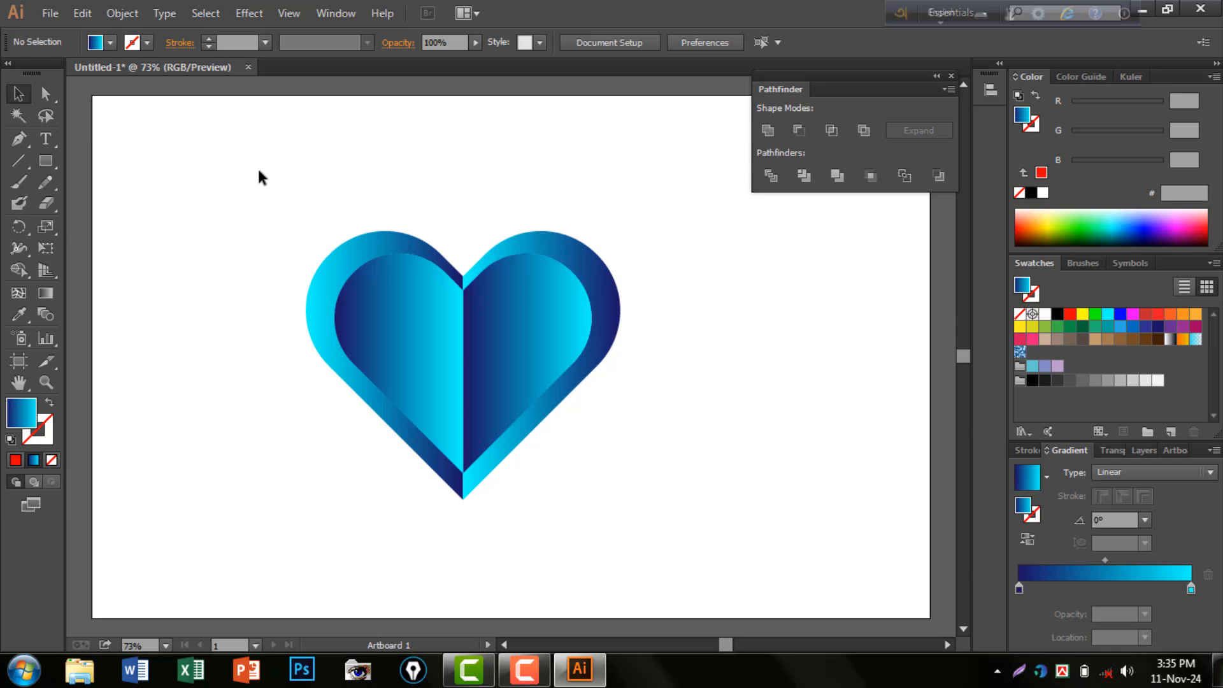
Select the left and right outer regions of the heart and group them
left_click(363, 247)
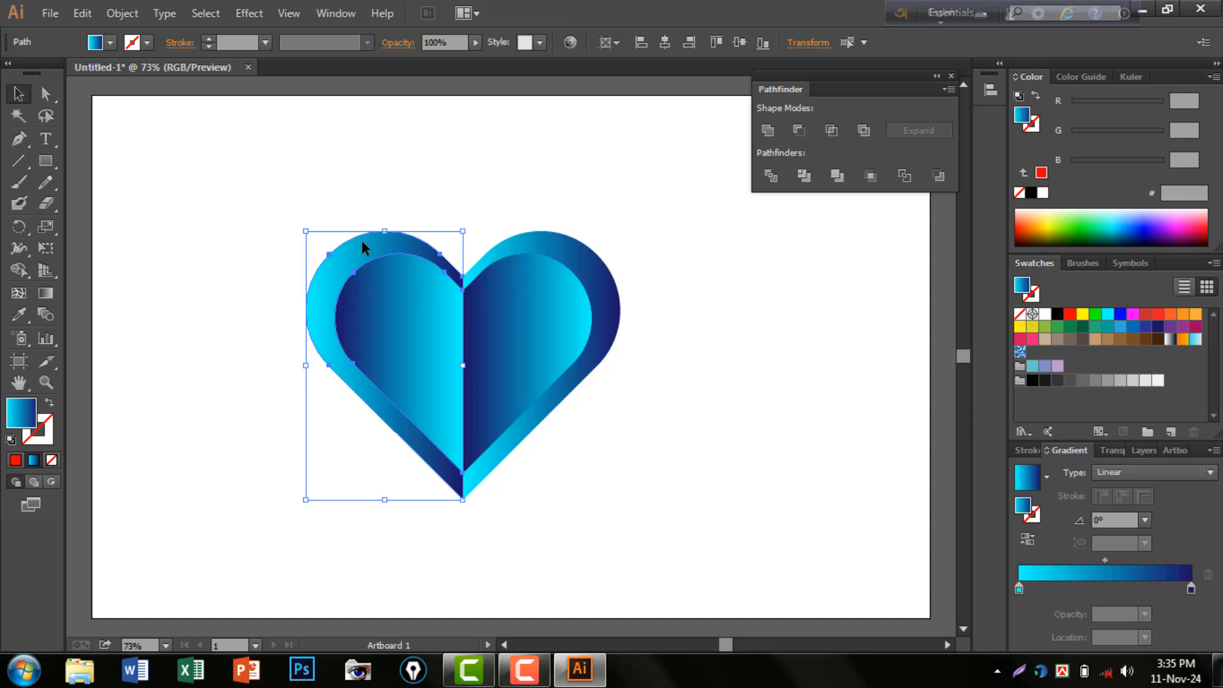
left_click(546, 242, "shift")
right_click(546, 243)
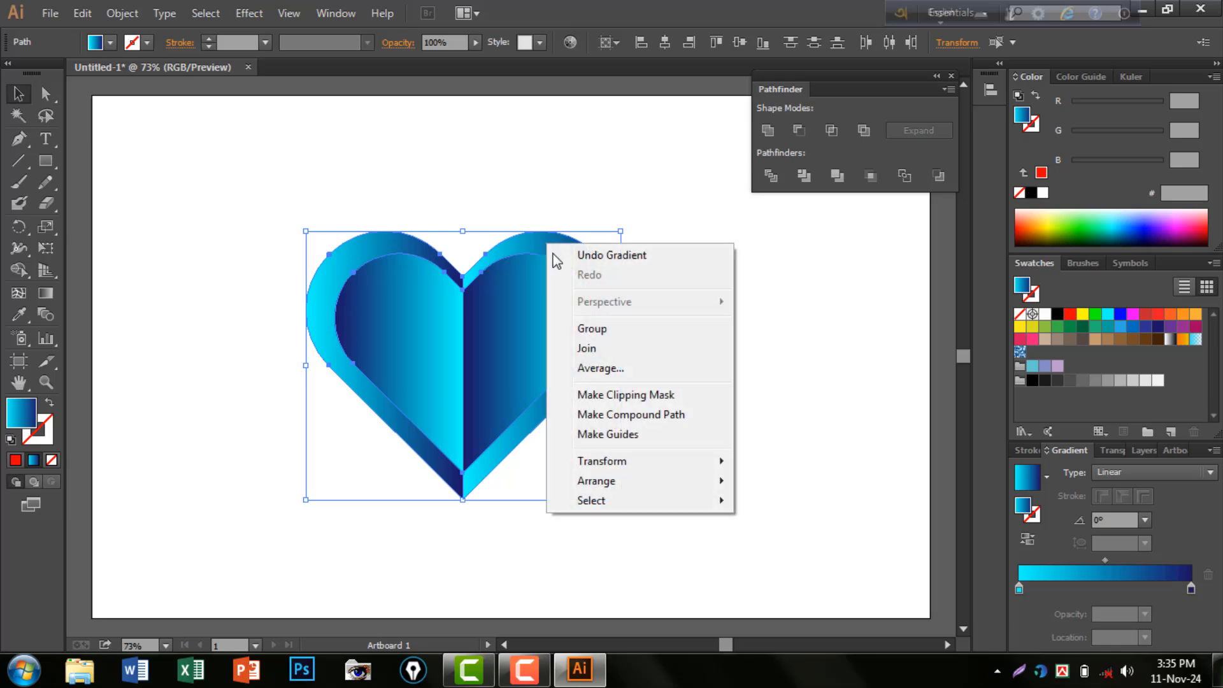
left_click(592, 329)
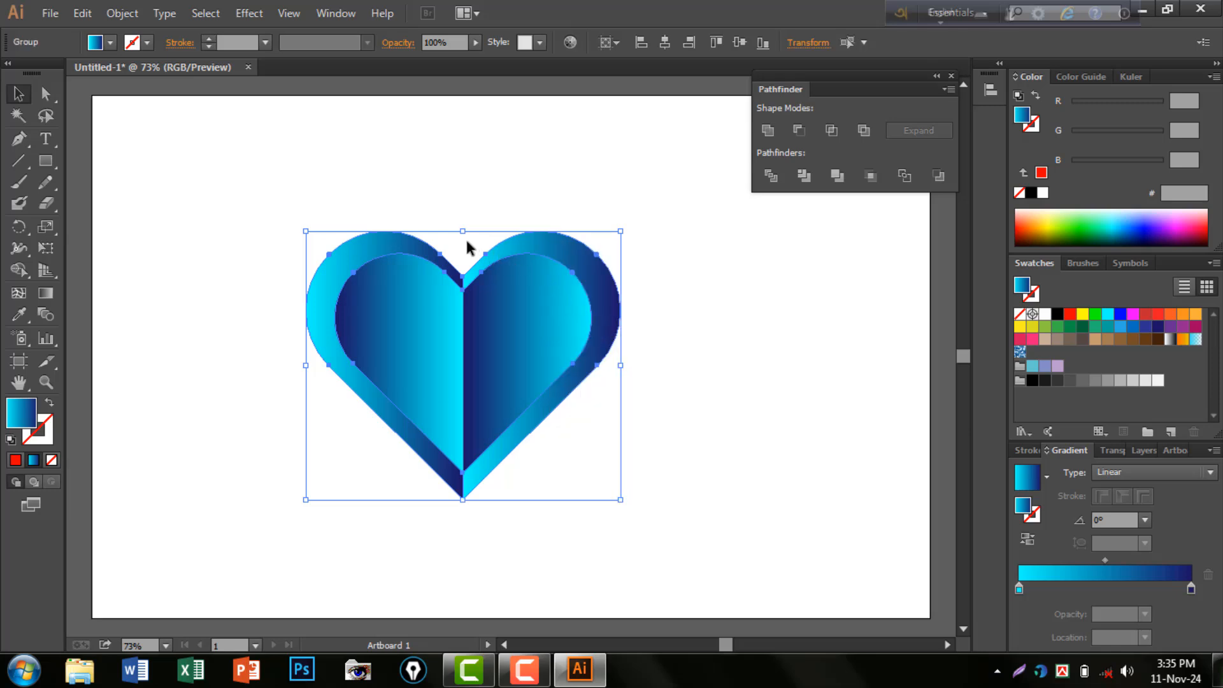
Copy the outer group, paste it in front and enlarge the copy proportionally about its centre to form a wider outer band
left_click(82, 13)
left_click(119, 100)
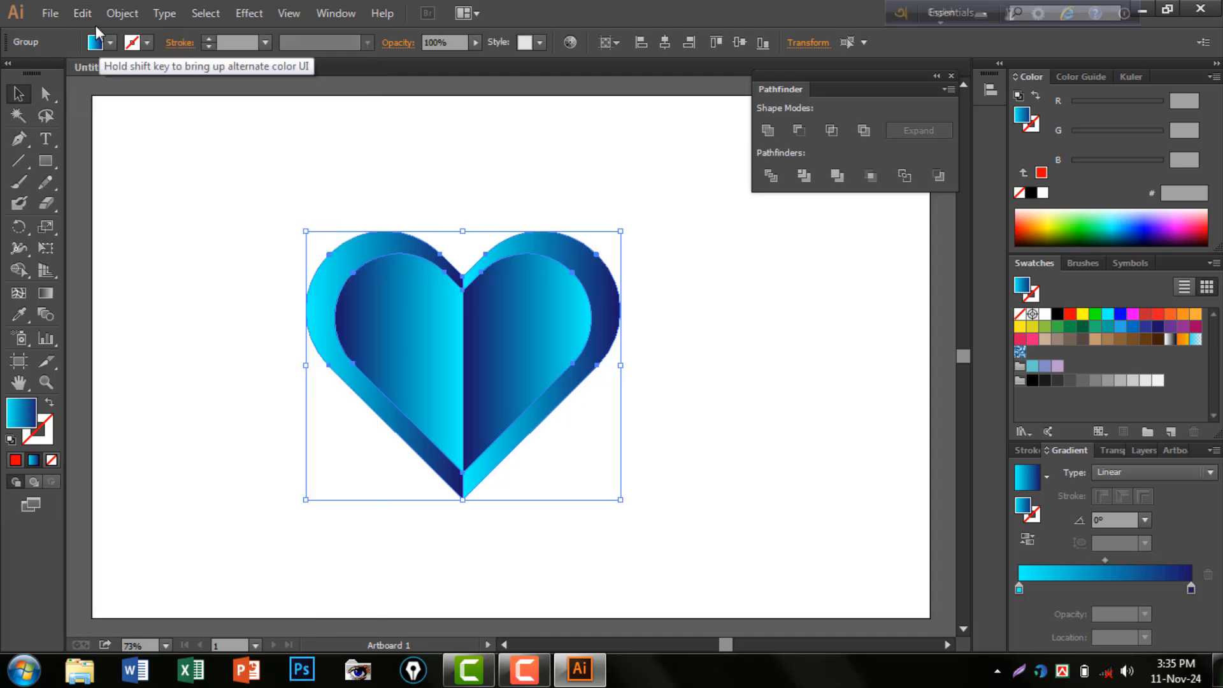
left_click(82, 13)
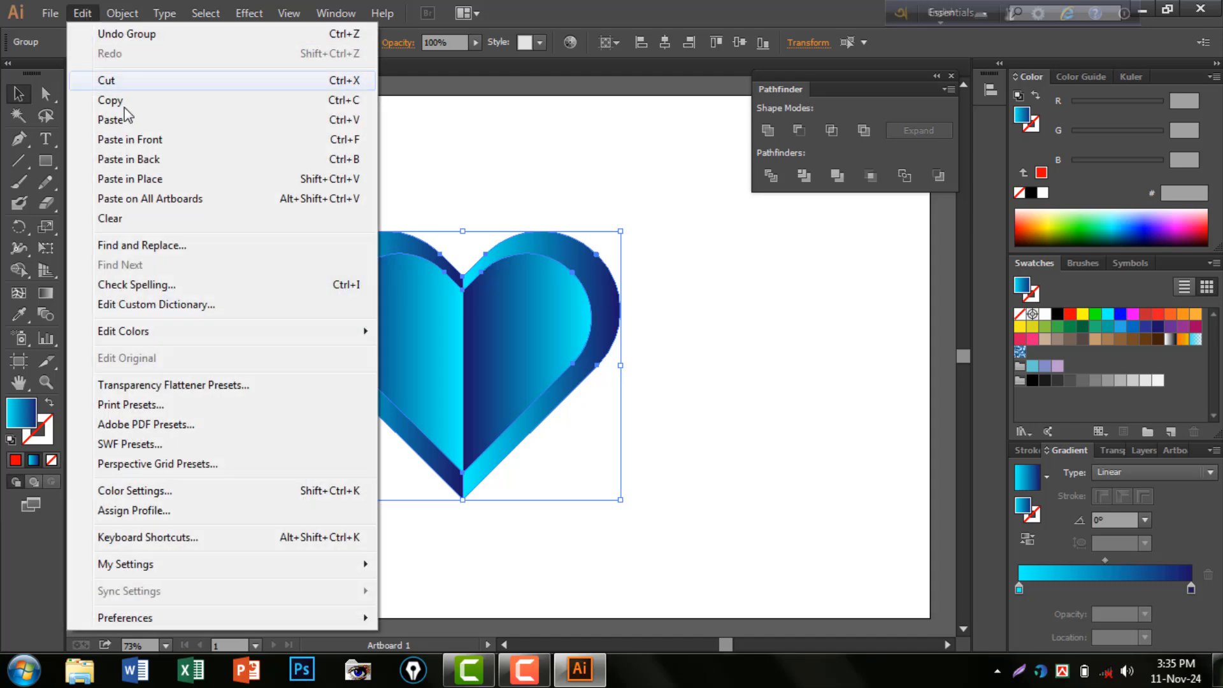
left_click(139, 144)
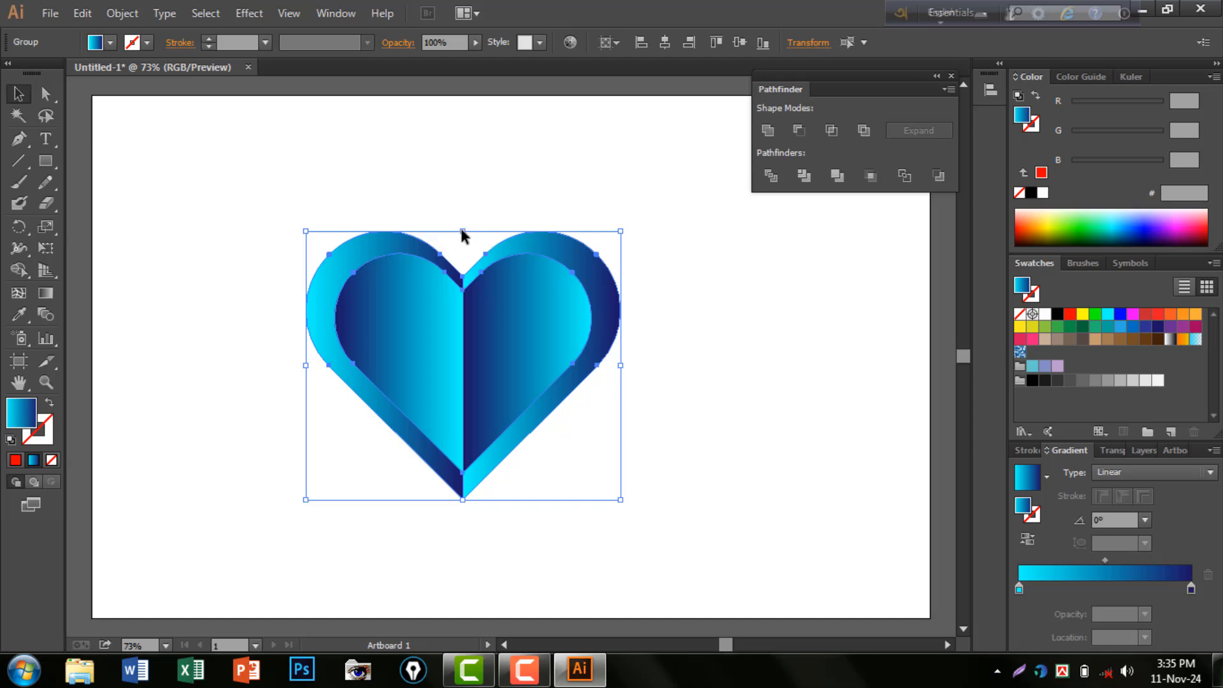
left_click_drag(463, 232, 462, 213)
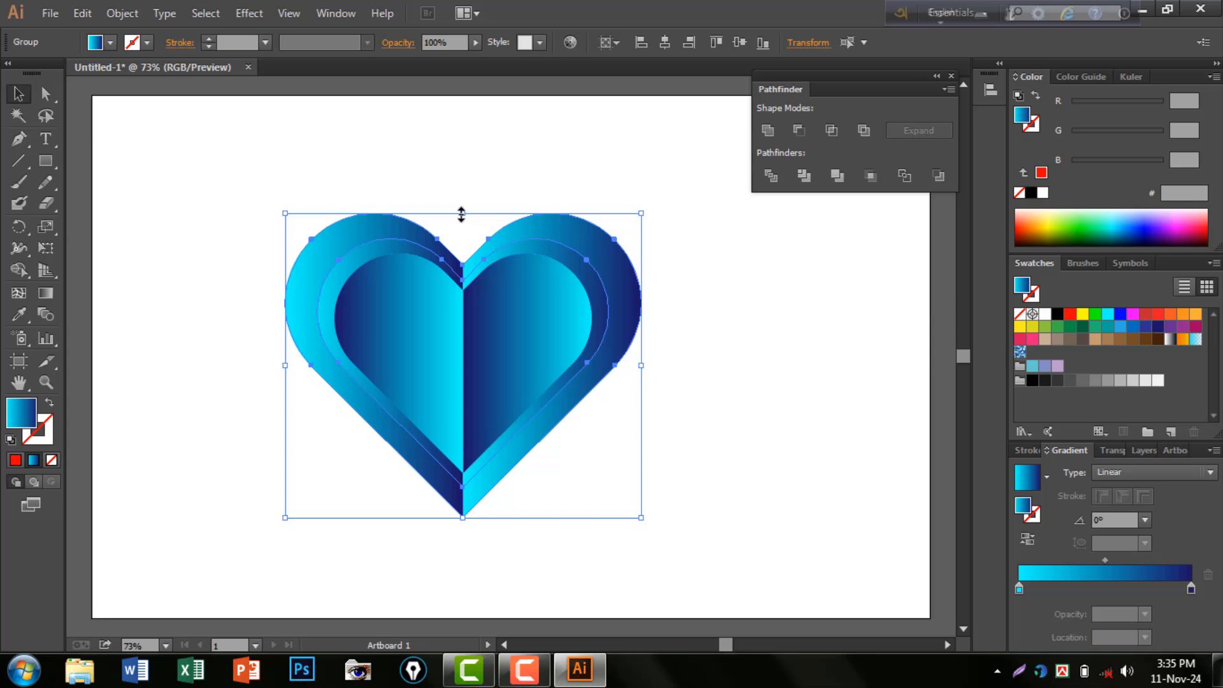
Reverse the gradient on the middle heart band between the outer band and the inner halves, and deselect
left_click(705, 344)
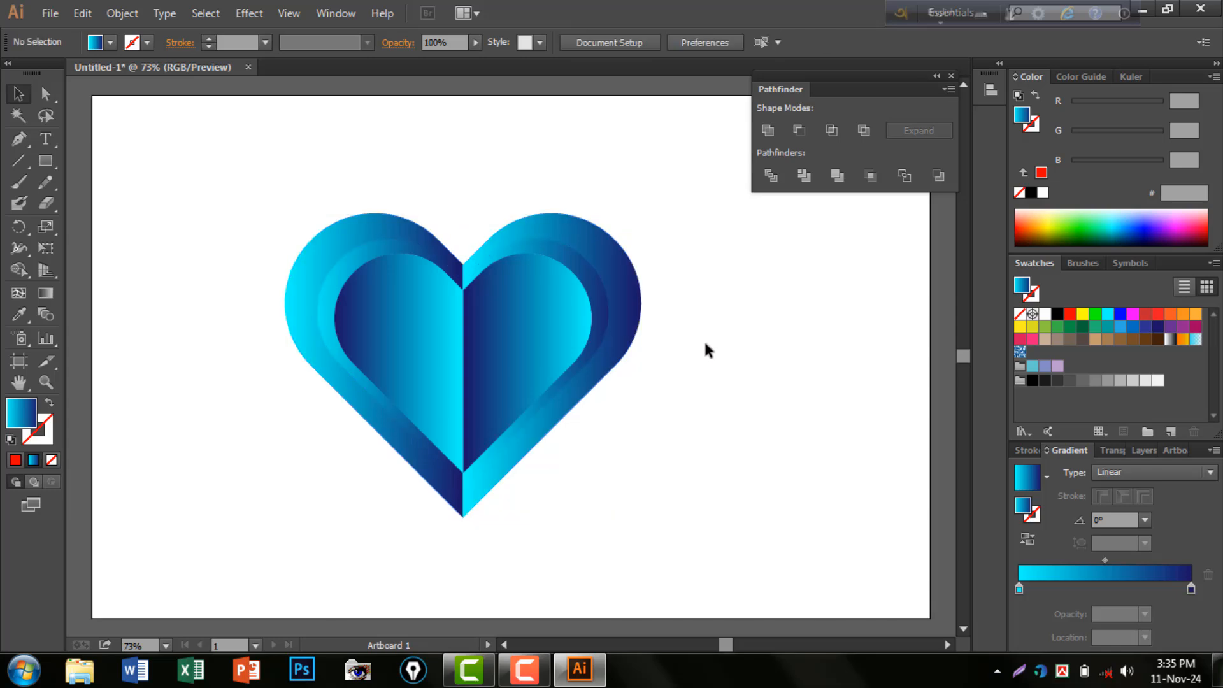
left_click(342, 293)
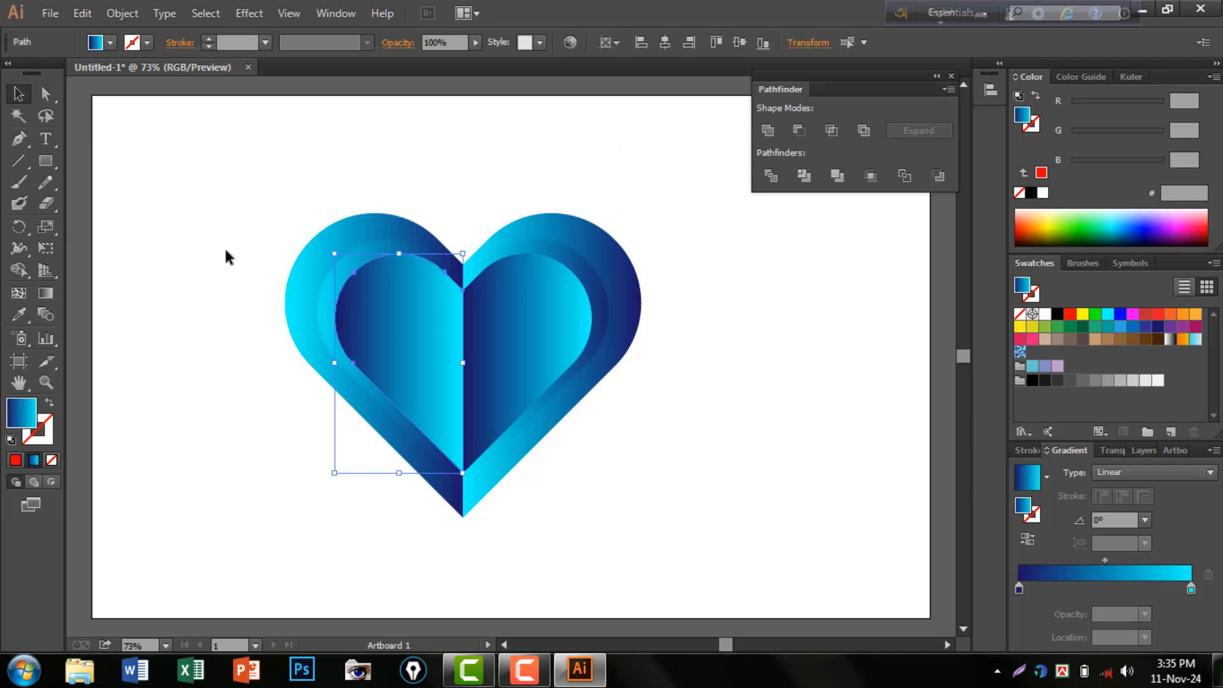
left_click(224, 246)
left_click(335, 275)
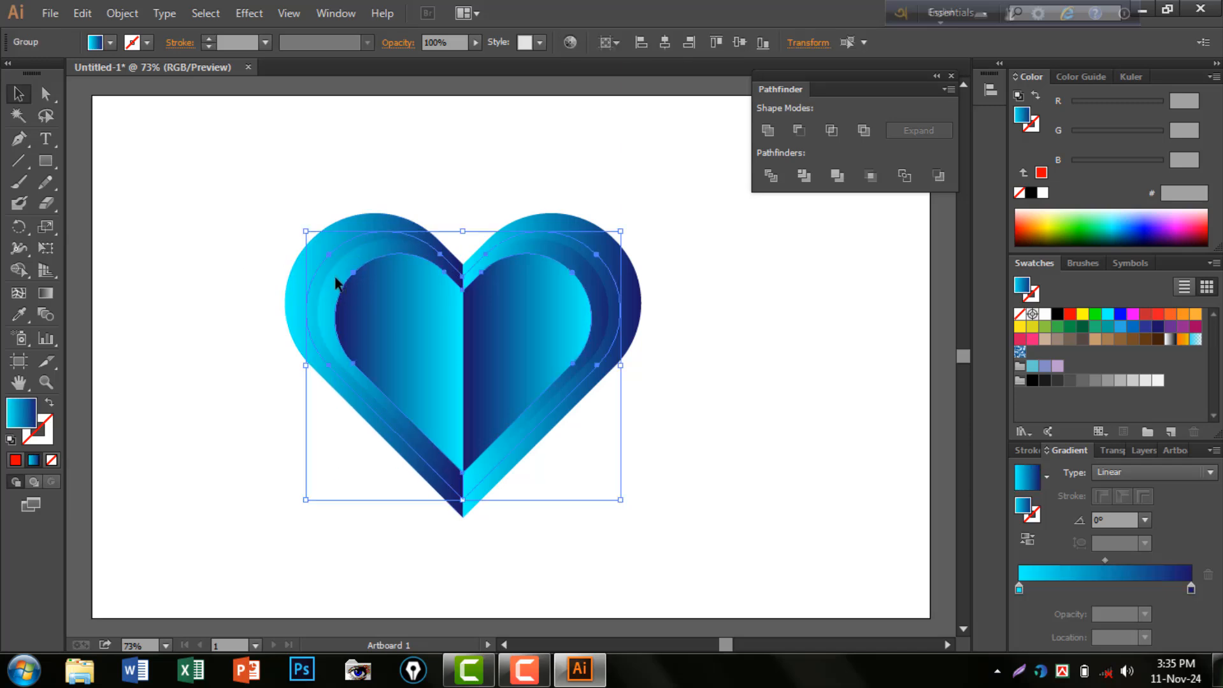
left_click(1028, 535)
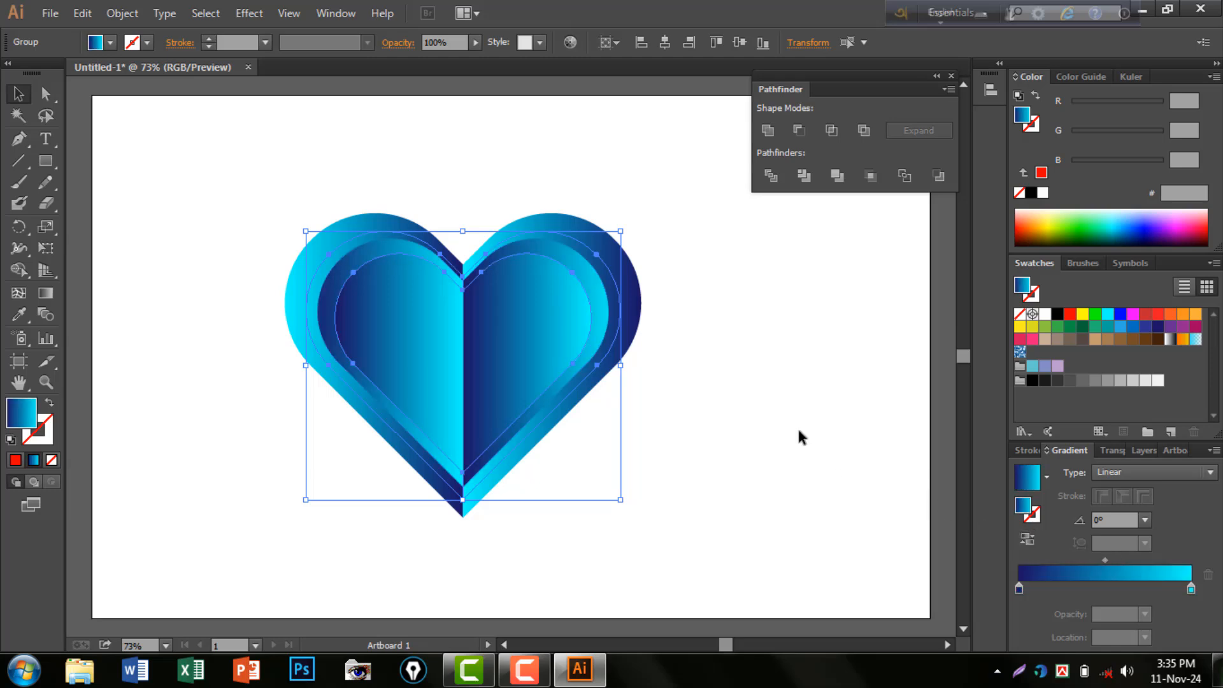
left_click(732, 330)
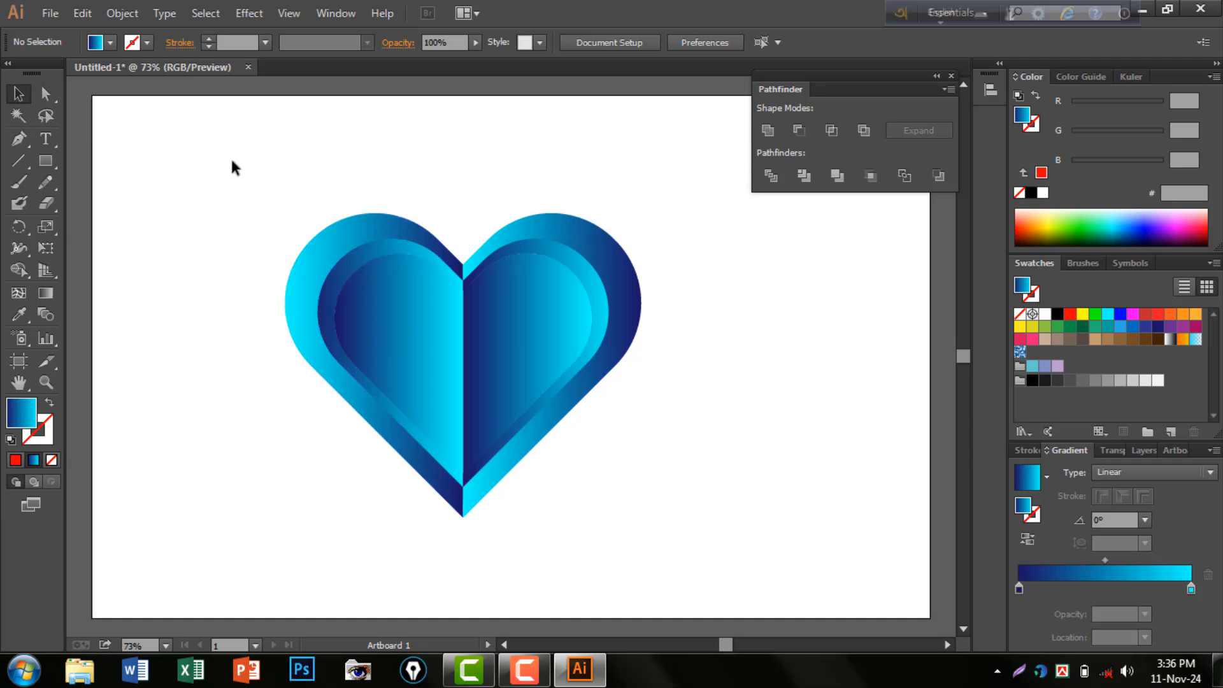
left_click_drag(295, 208, 663, 409)
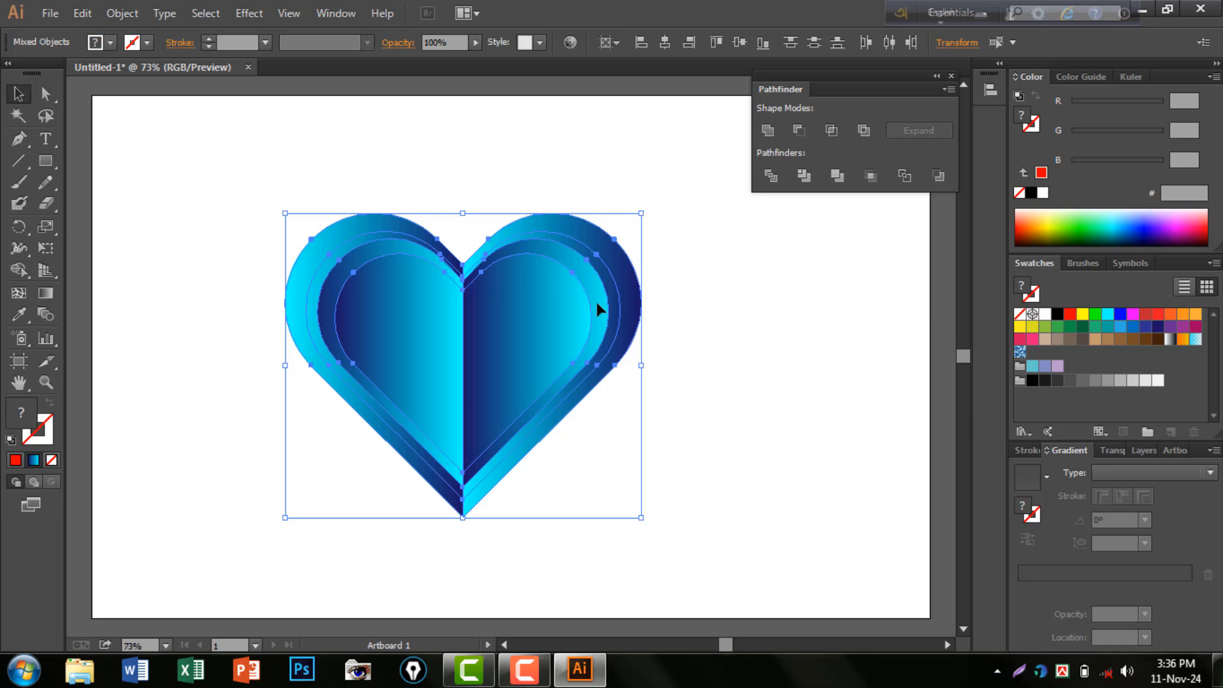
right_click(569, 239)
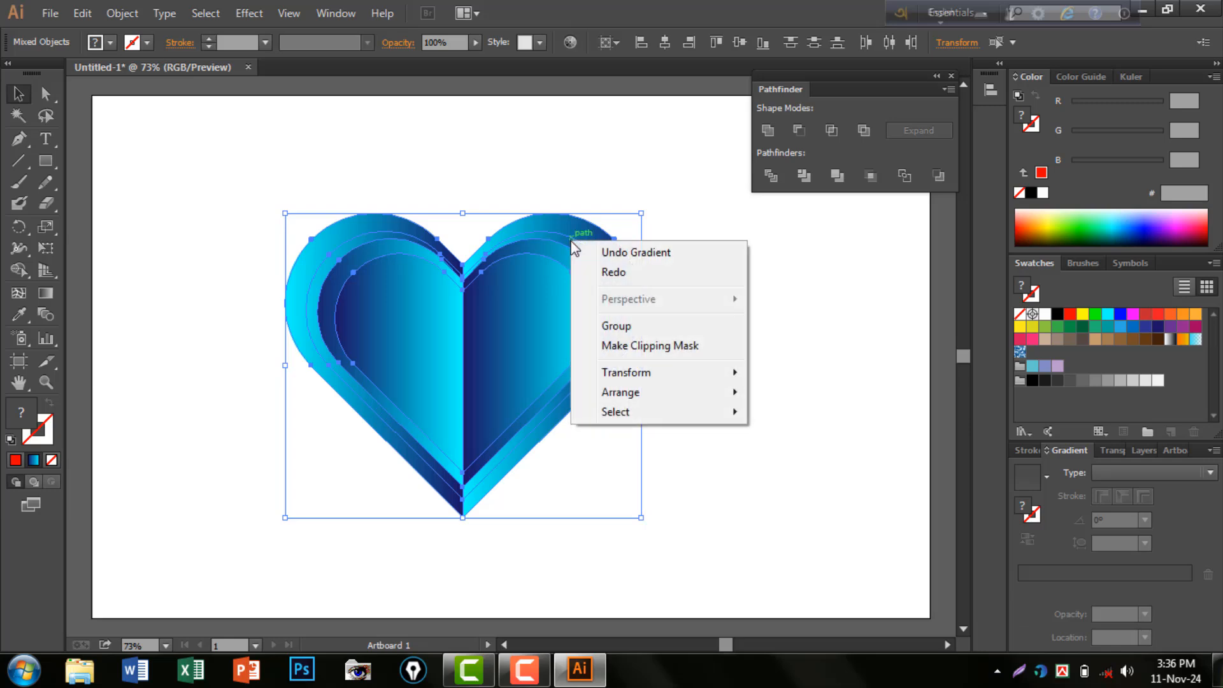
left_click(855, 316)
Recolour the left inner half's gradient from magenta (FF00FF) at the start to red (C1272D) at the end
left_click(408, 325)
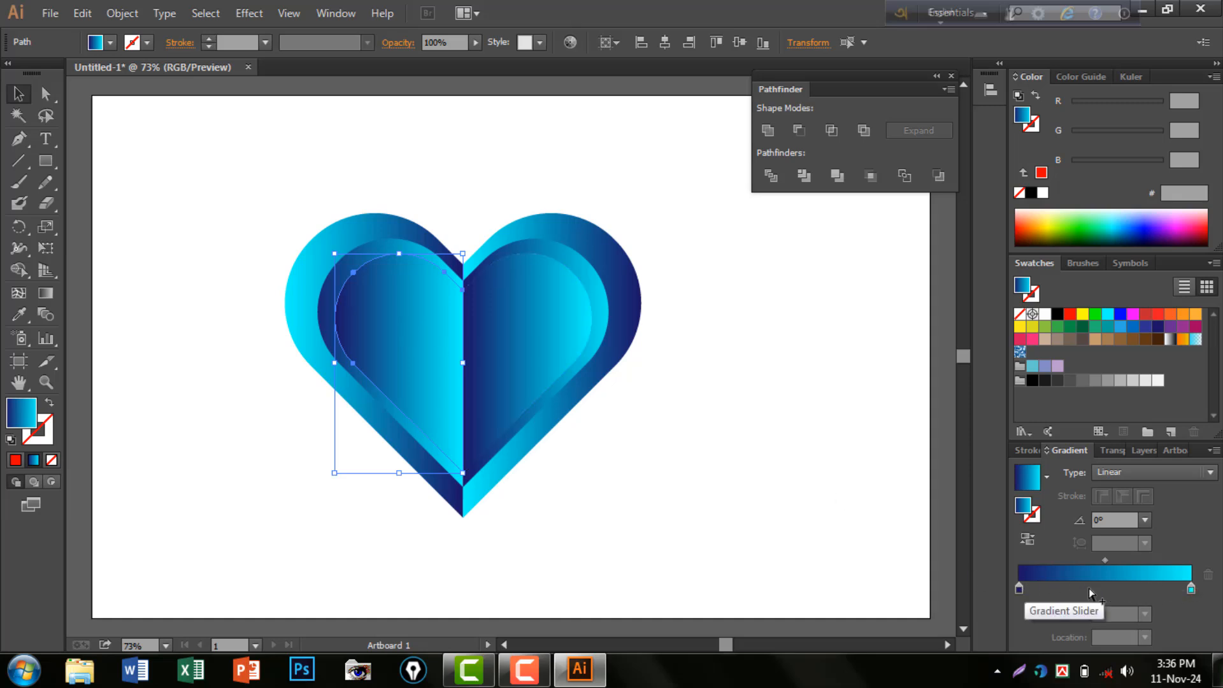
double_click(1020, 589)
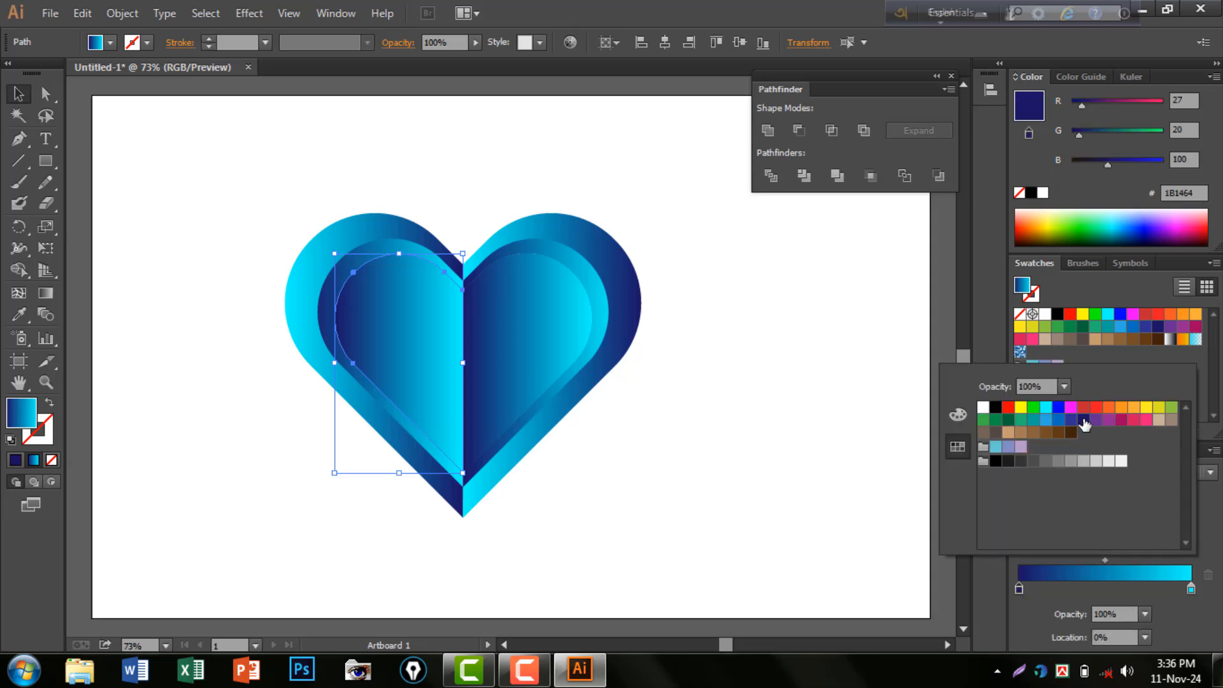
left_click(1073, 407)
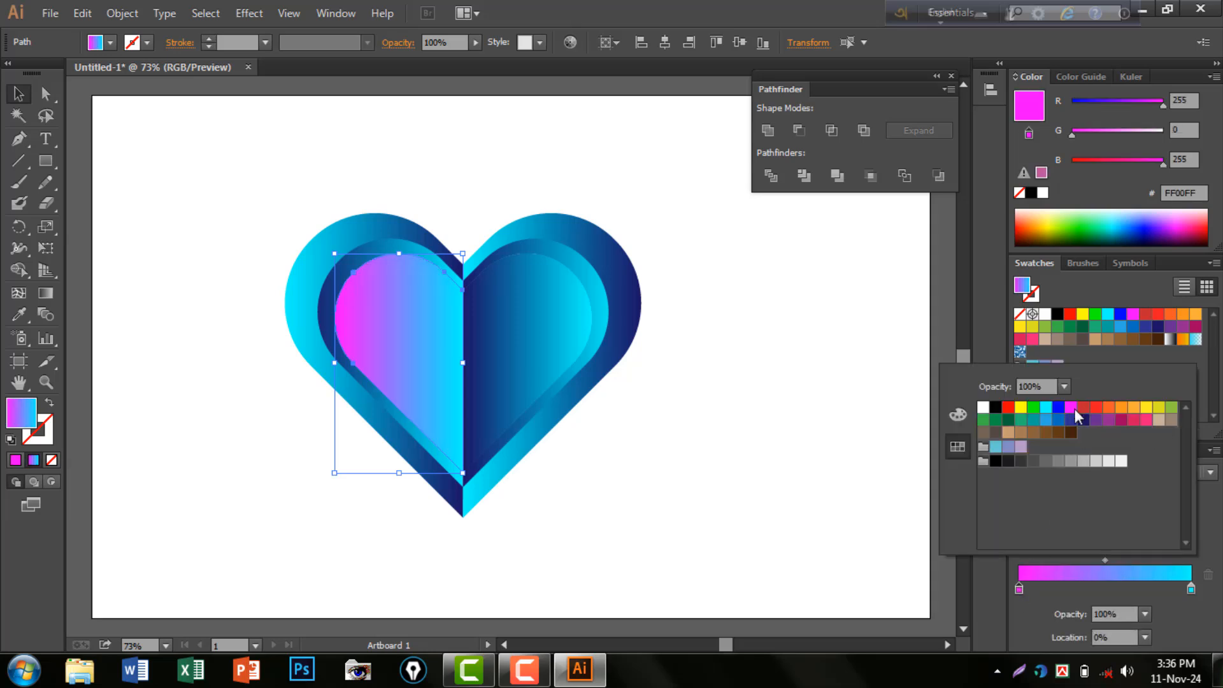
left_click(1191, 590)
double_click(1191, 590)
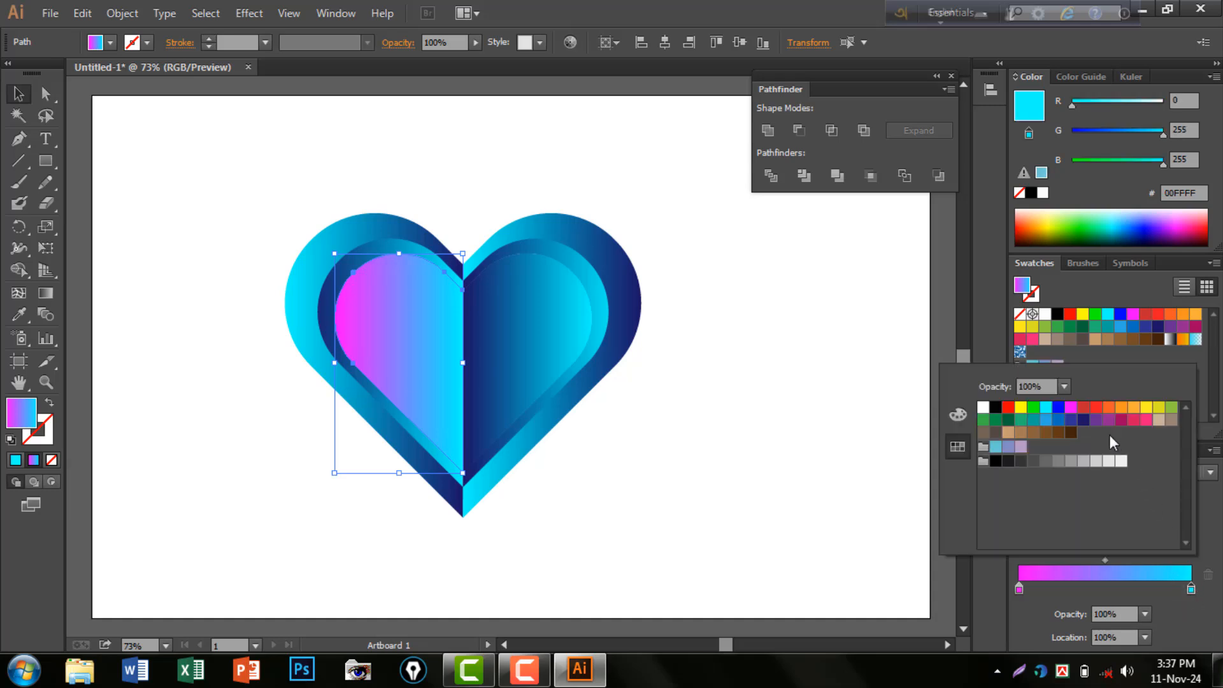
left_click(1084, 407)
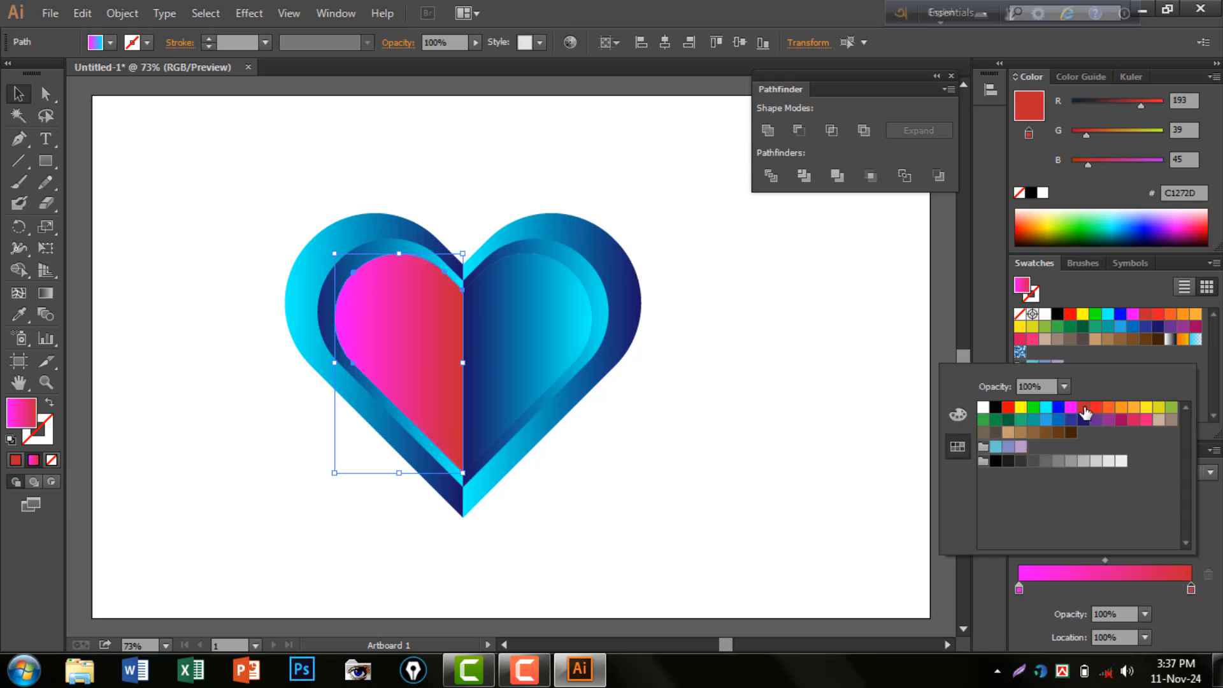
left_click(686, 452)
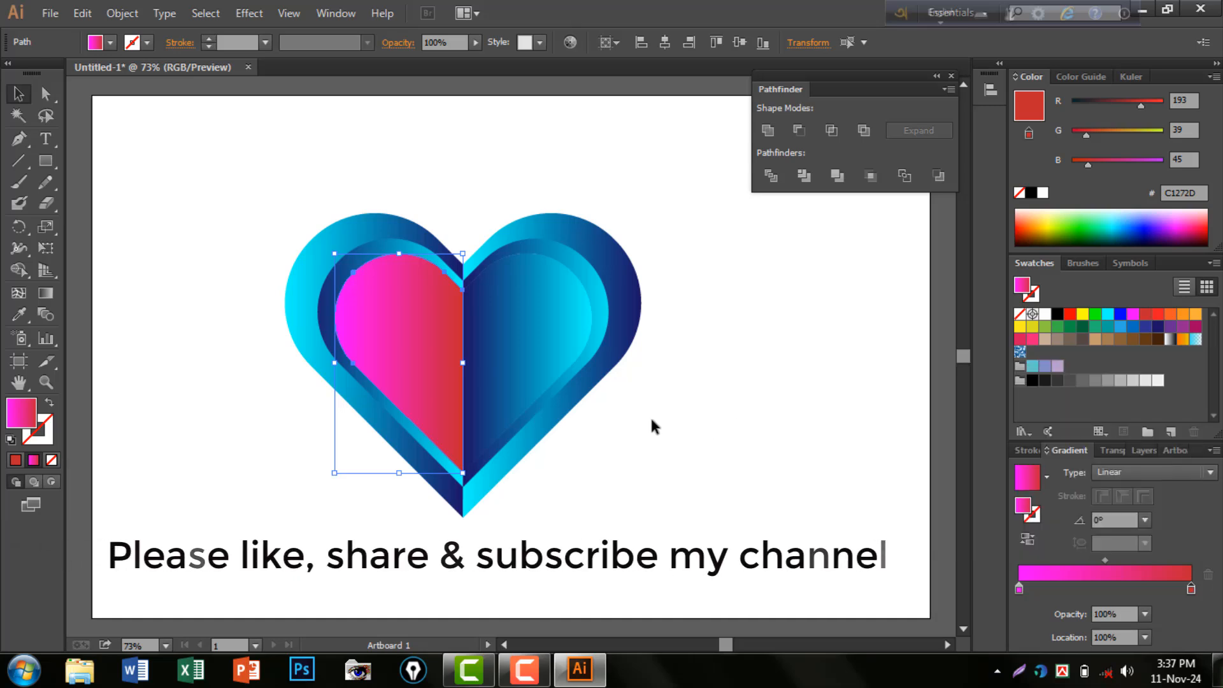
Copy the magenta-to-red gradient from the left inner half onto the right inner half with the Eyedropper, and deselect
left_click(536, 337)
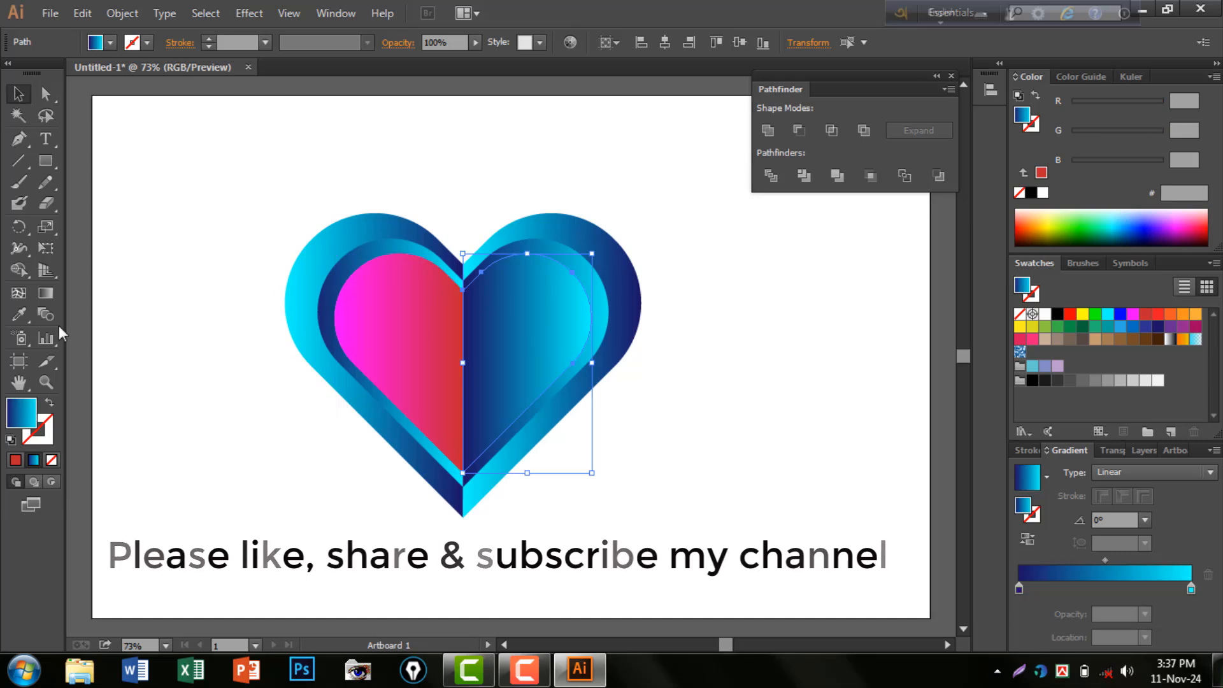
left_click_drag(21, 317, 108, 316)
left_click(395, 324)
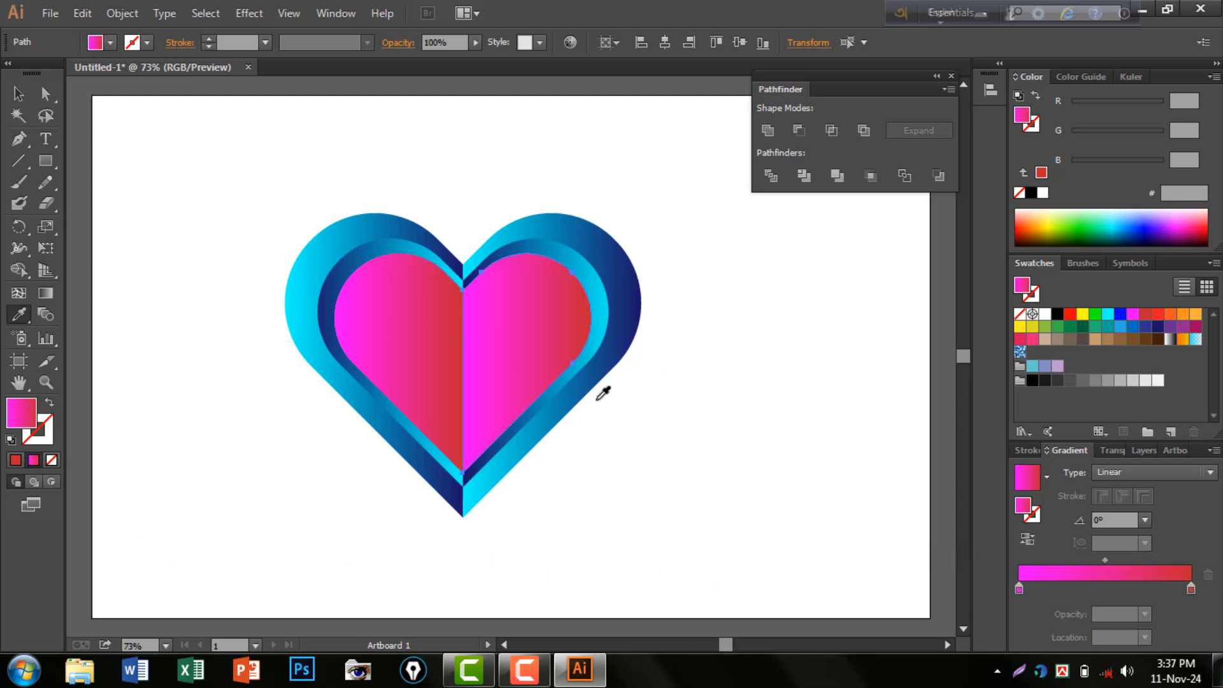
left_click(19, 96)
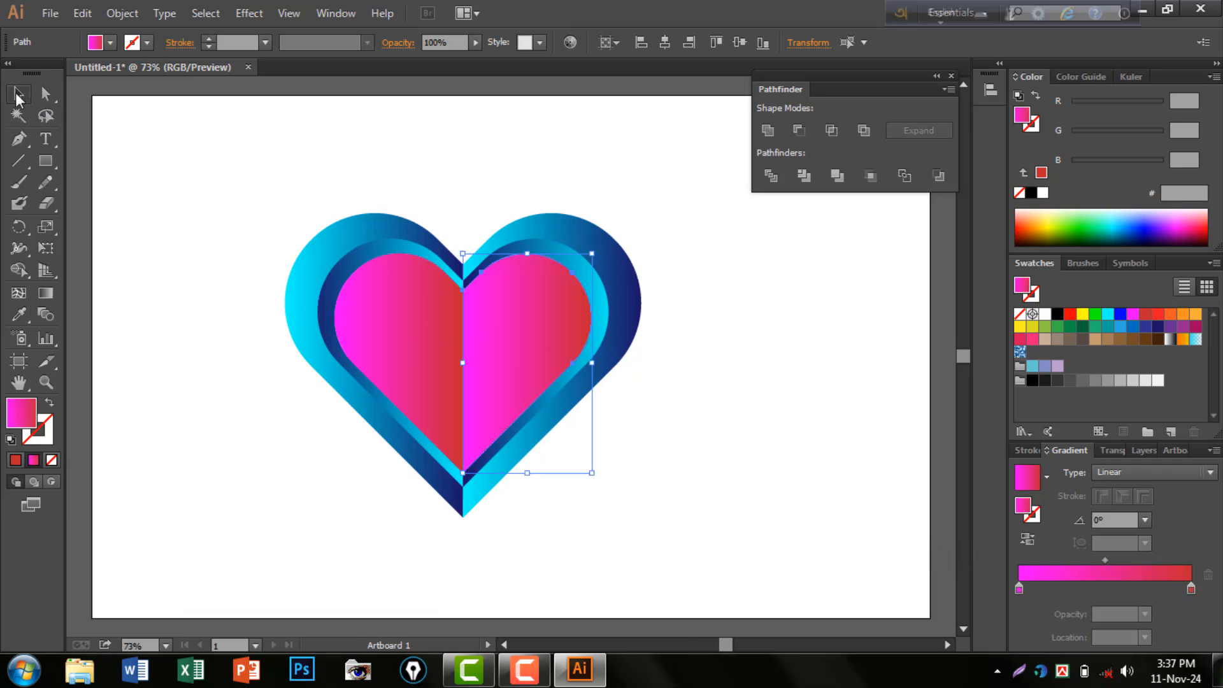
left_click(721, 364)
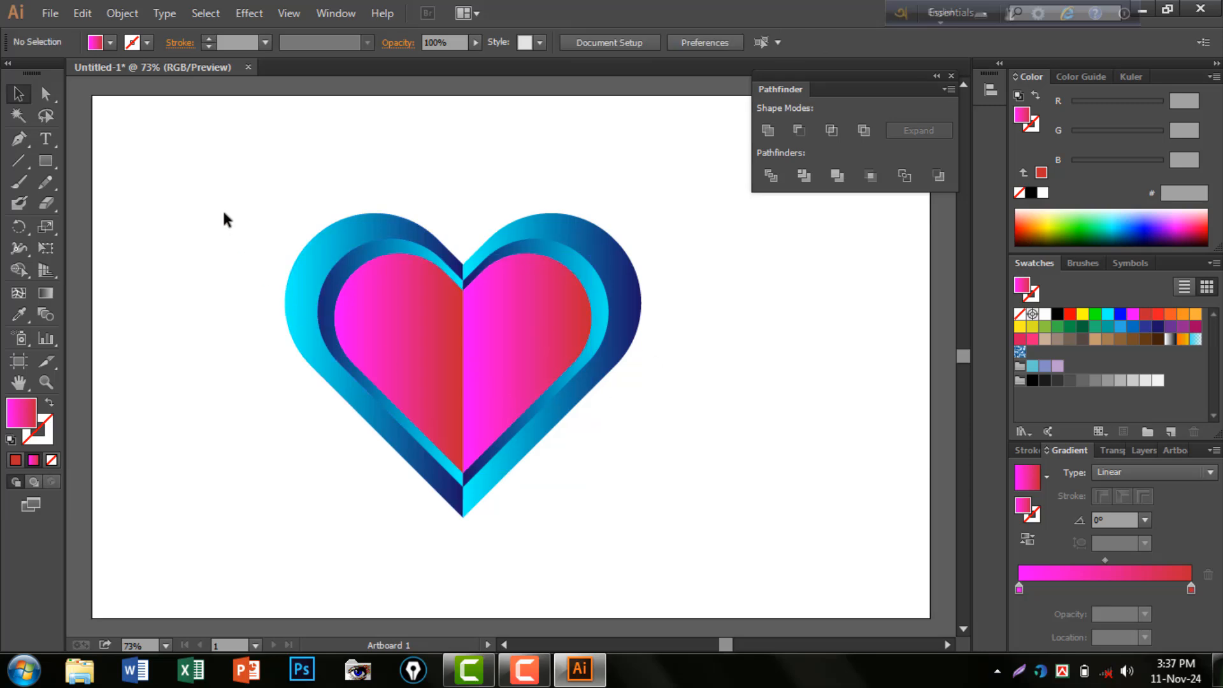
Duplicate the whole heart into the artboard's lower-right corner and move the original to its upper-left corner
left_click_drag(232, 164, 674, 517)
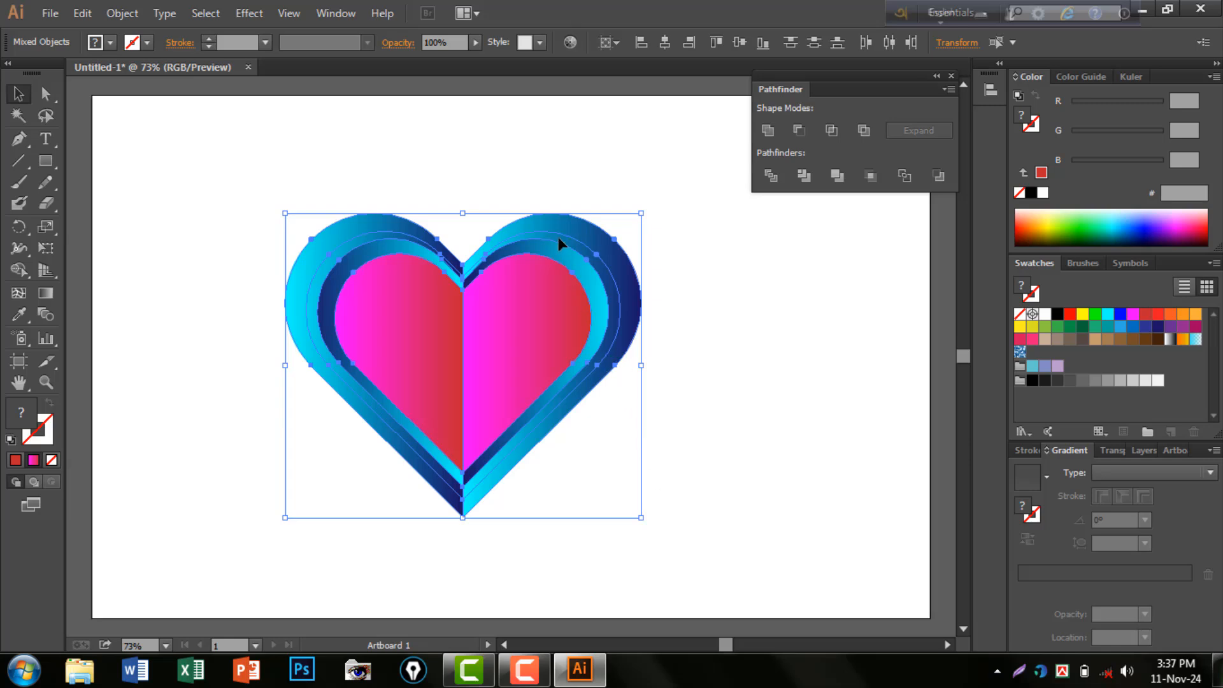
left_click_drag(558, 237, 856, 343)
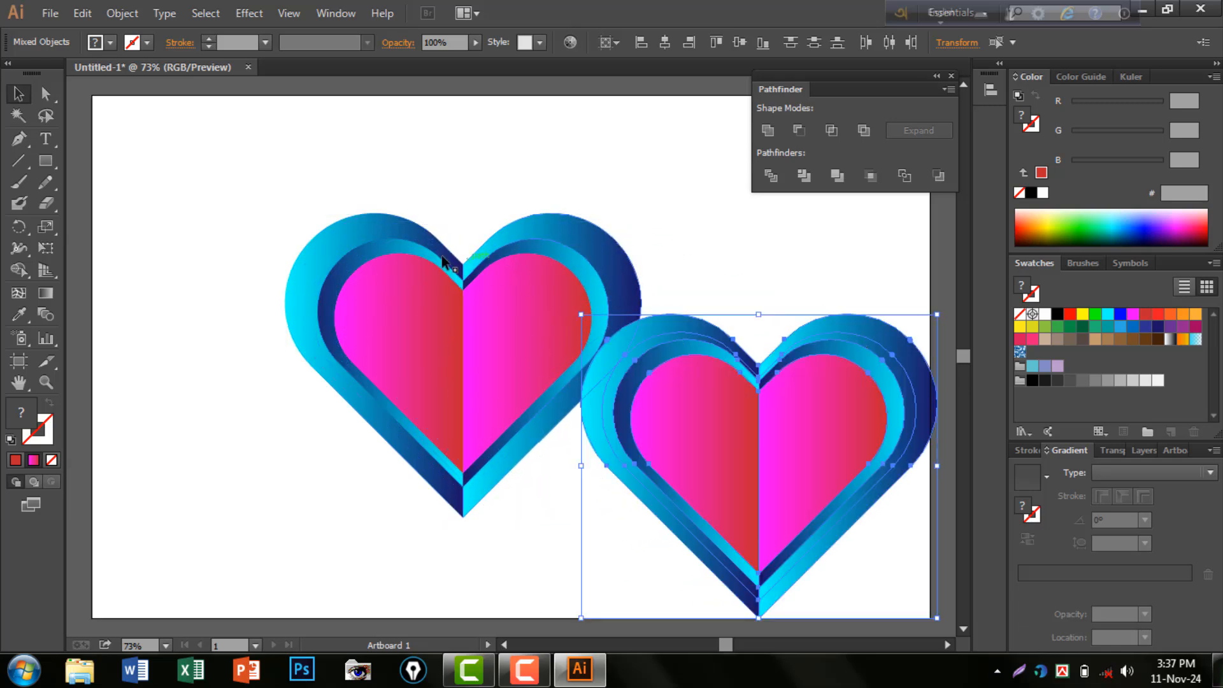
left_click_drag(275, 193, 544, 466)
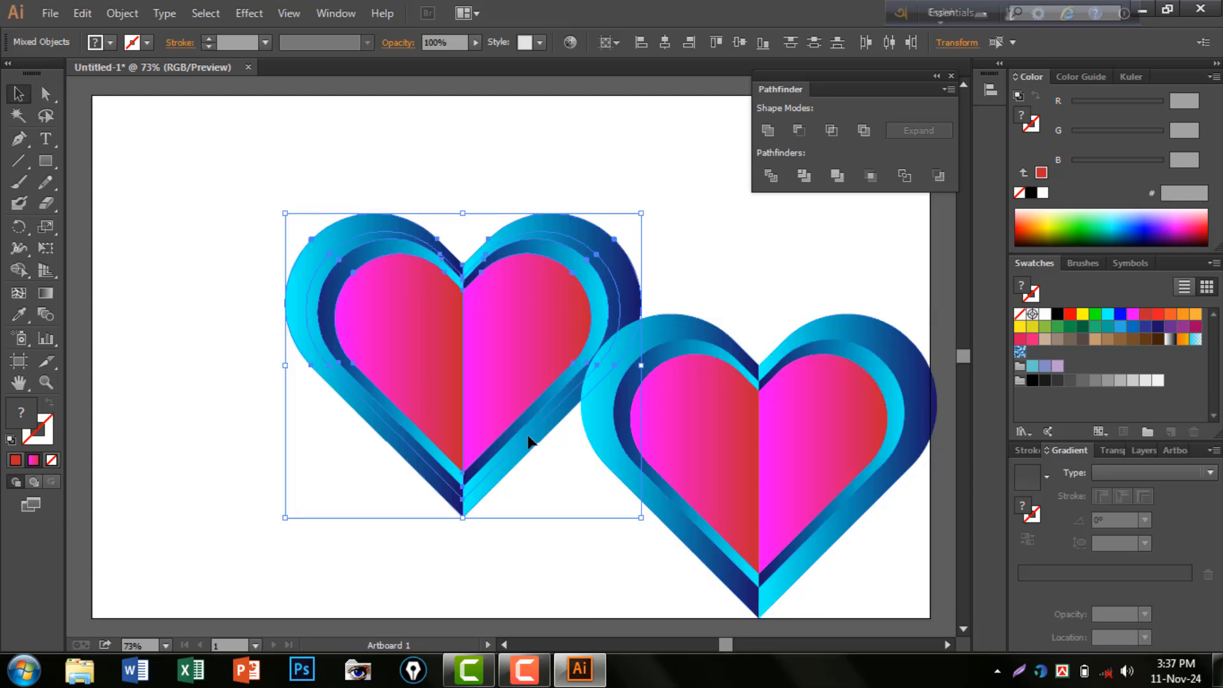
left_click_drag(413, 234, 223, 132)
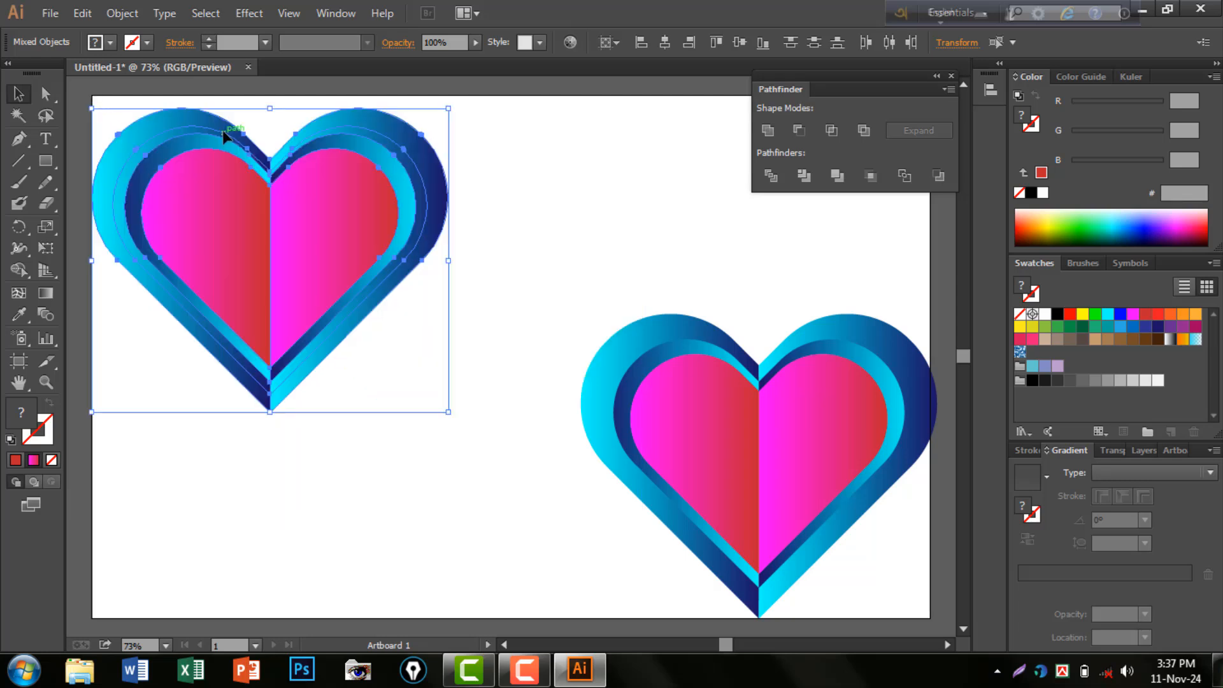
Group all parts of the upper-left heart and start a Drop Shadow effect on it with the preview on
right_click(223, 131)
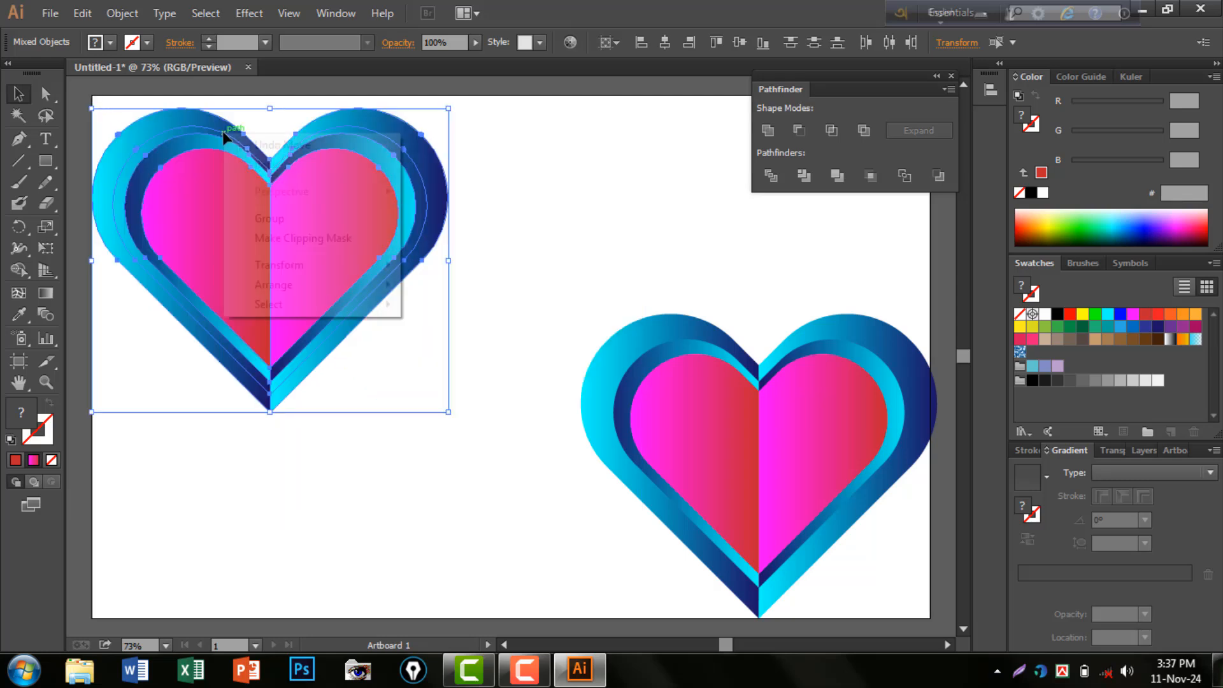
left_click(268, 218)
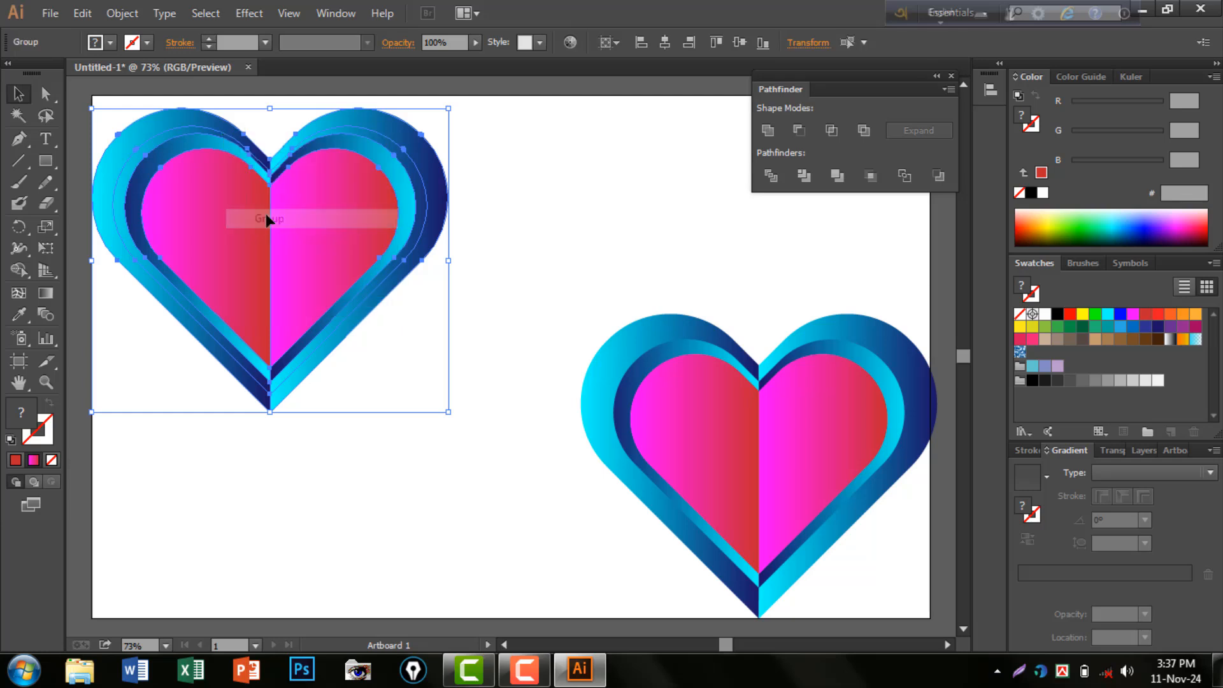
left_click(206, 14)
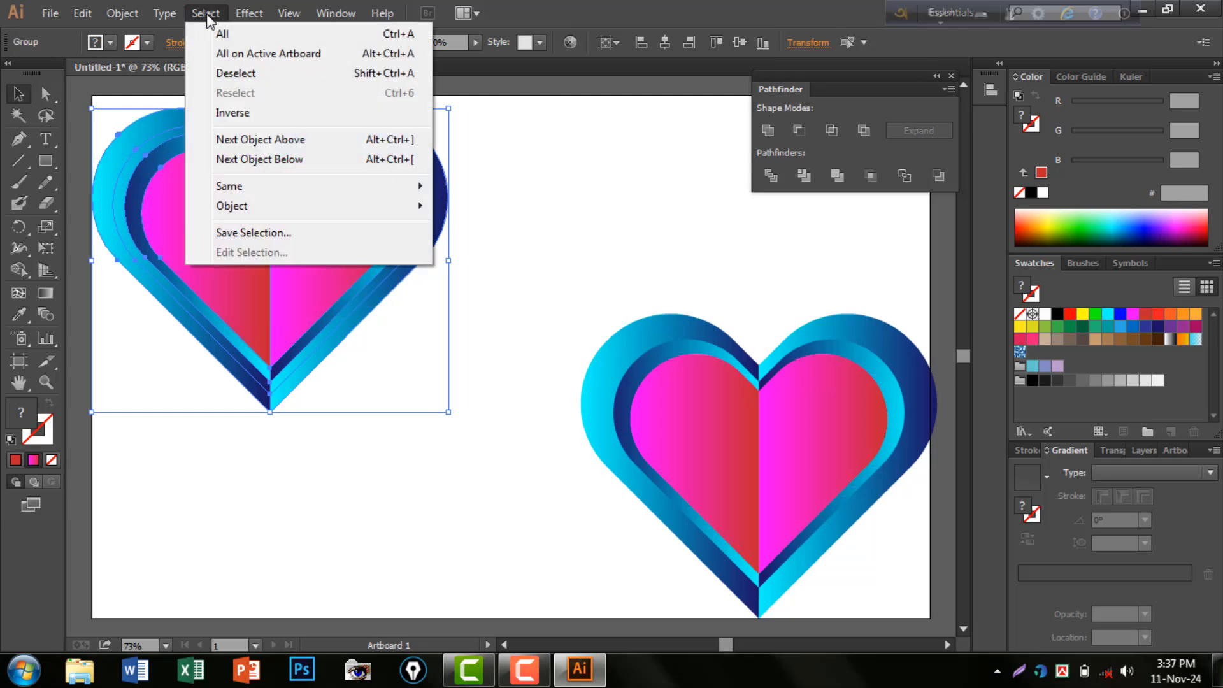
left_click(246, 14)
left_click(247, 14)
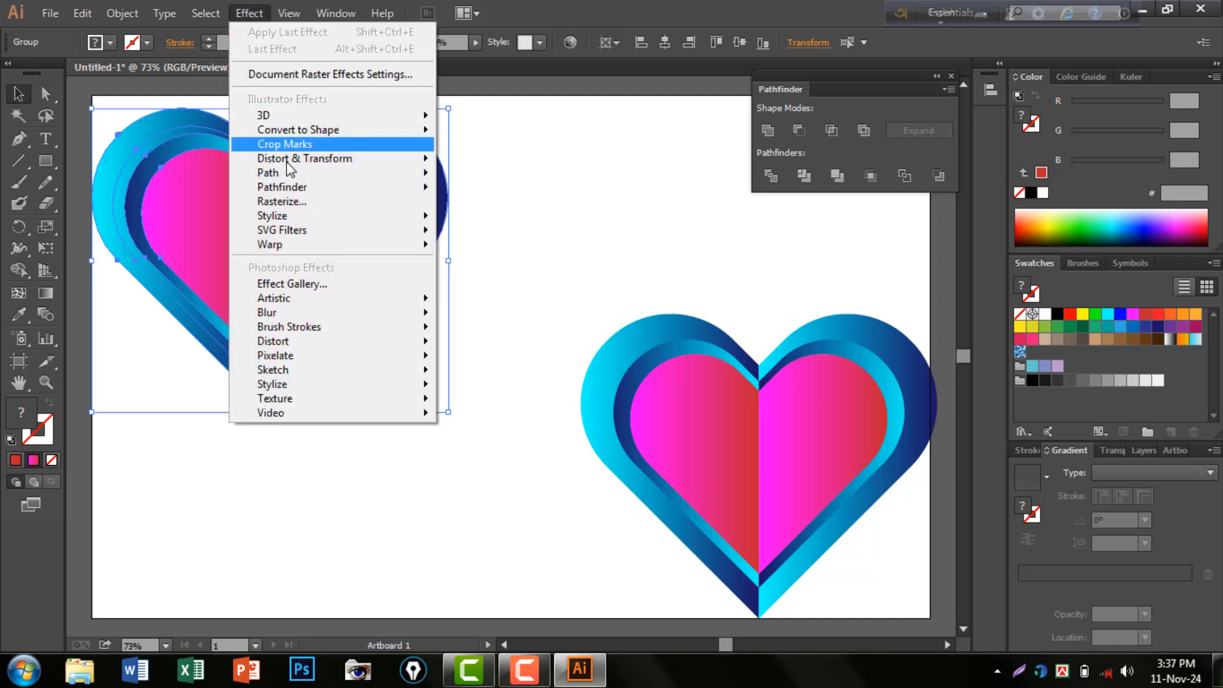
mouse_move(314, 215)
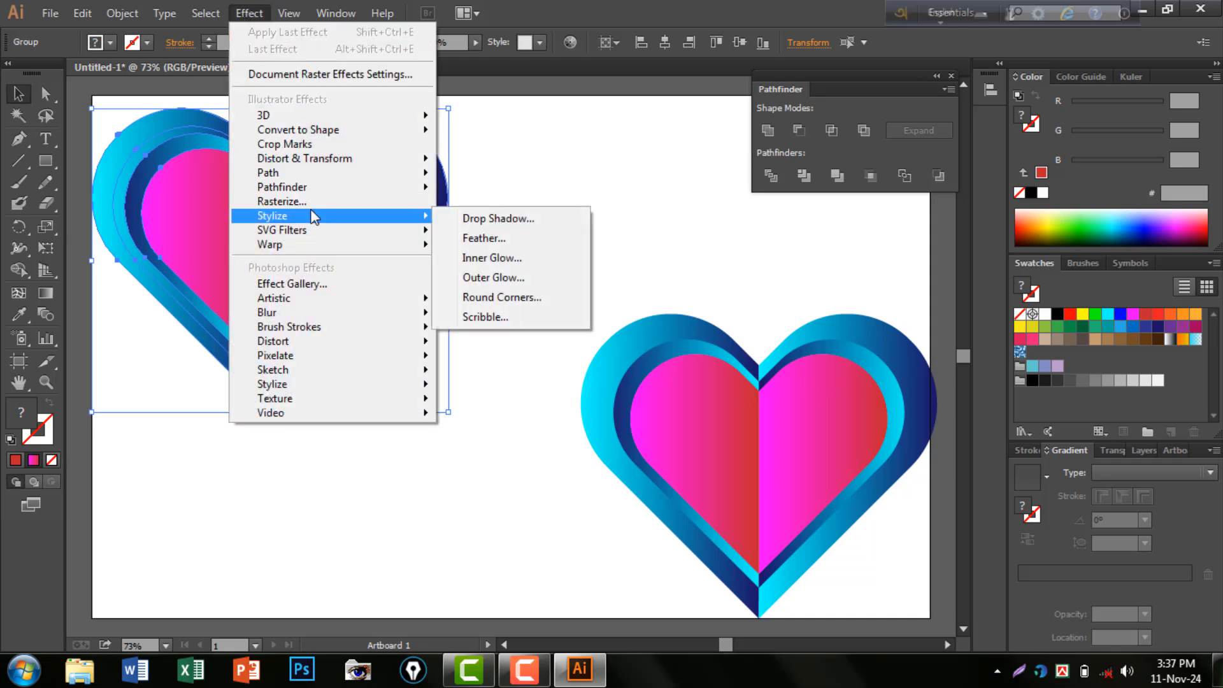
left_click(495, 220)
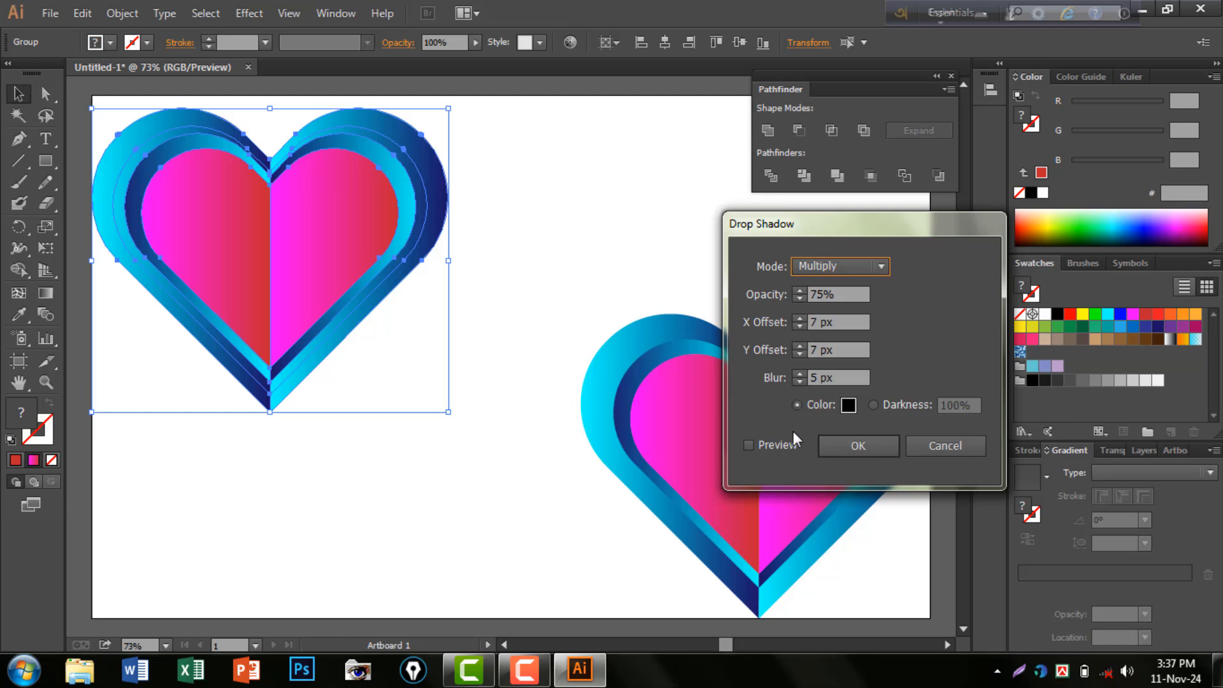
left_click(778, 446)
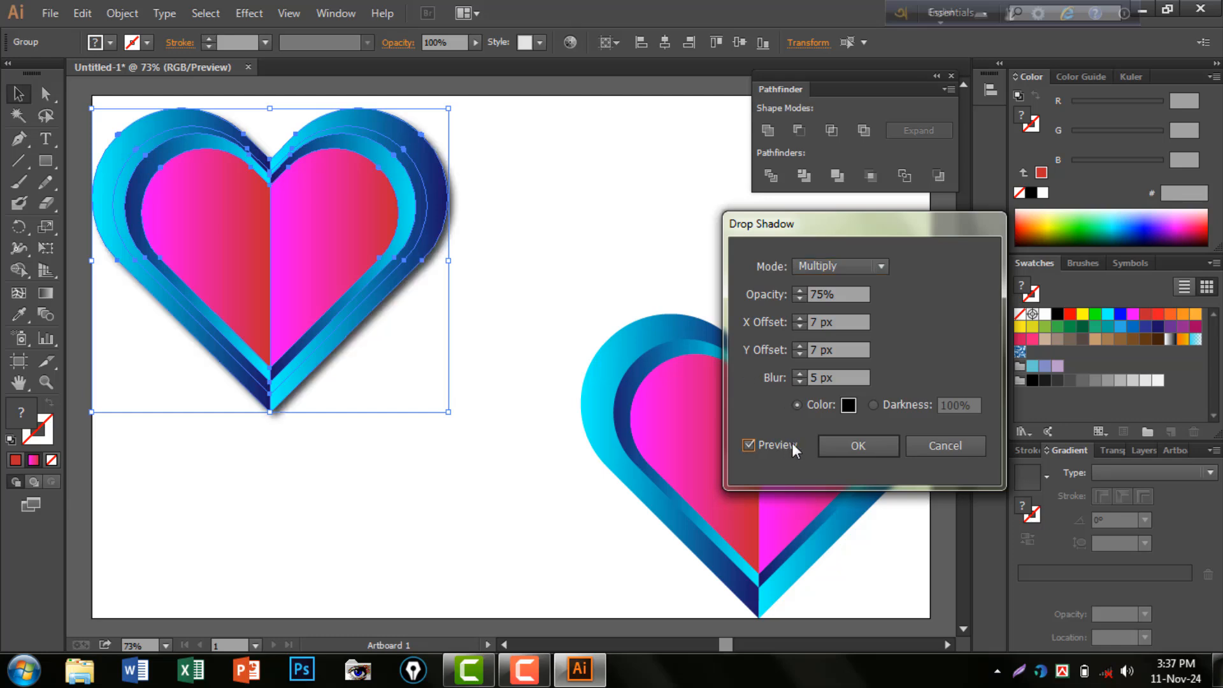
Set the shadow's X offset, Y offset and blur to 4 px each, apply the effect and deselect
left_click(801, 351)
left_click(801, 350)
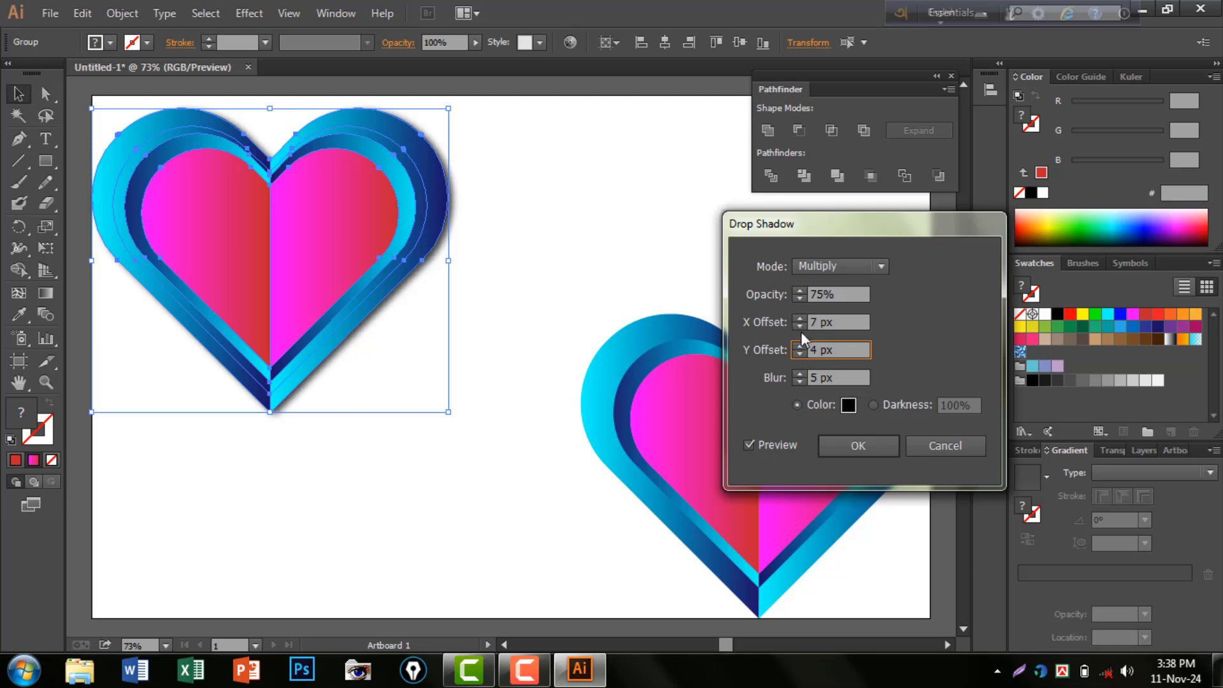
left_click(800, 326)
left_click(800, 326)
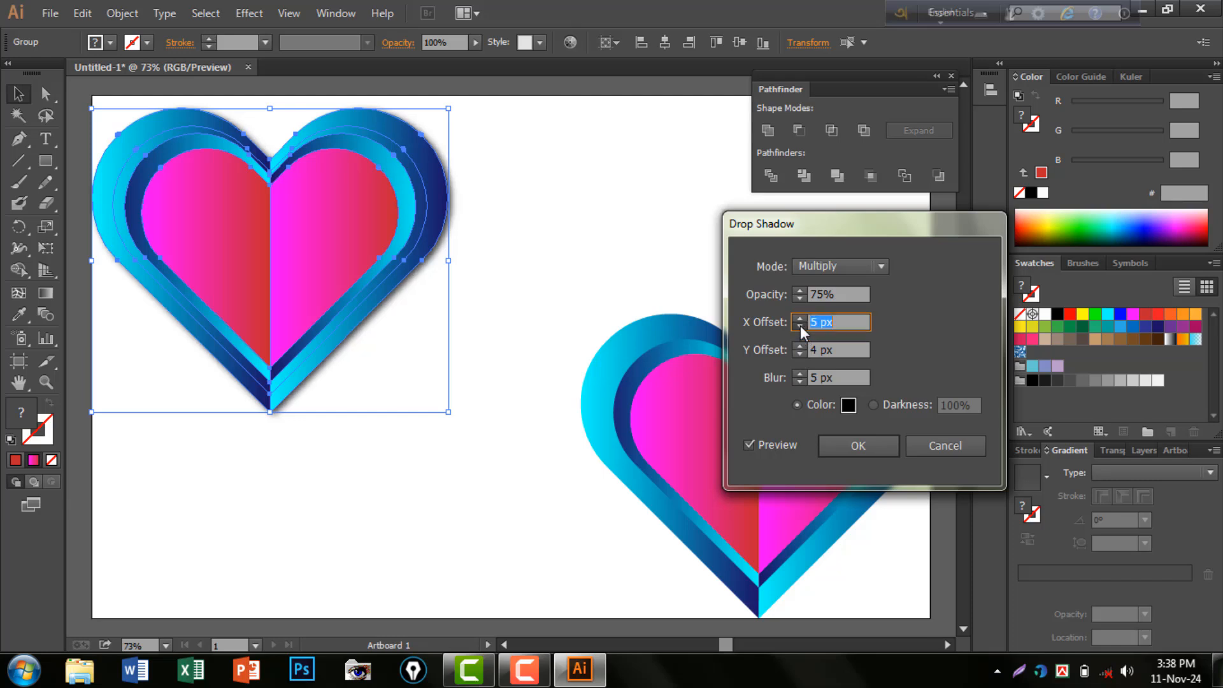
left_click(800, 326)
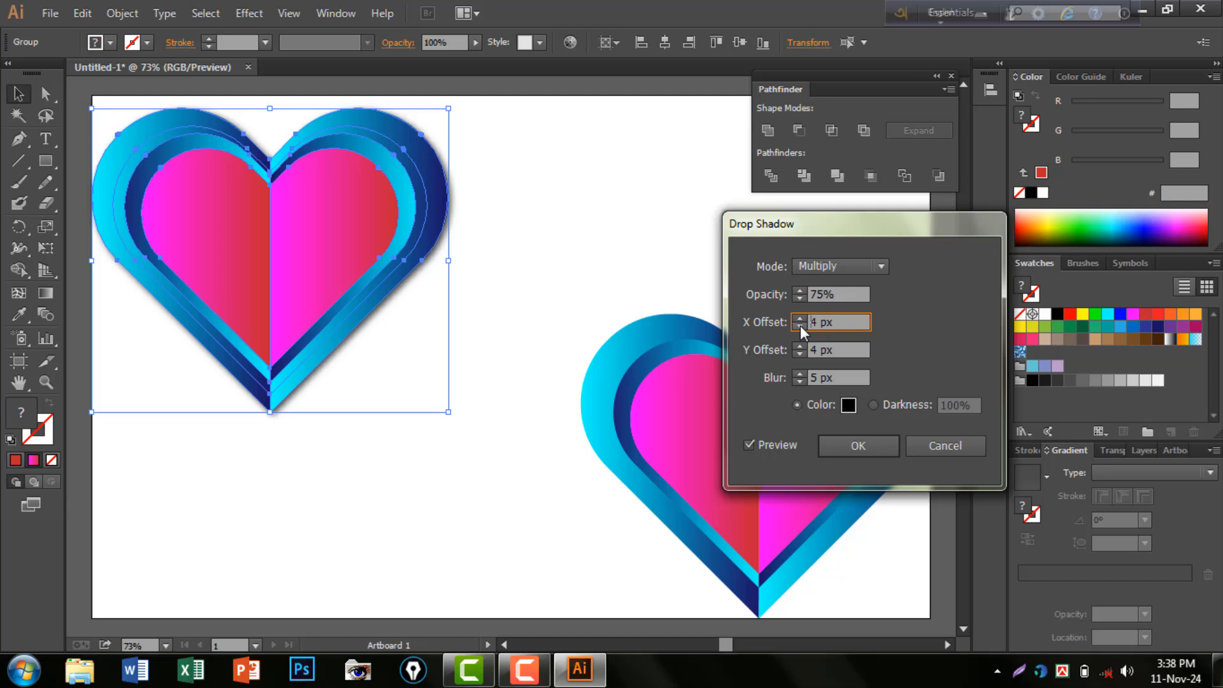
left_click(801, 379)
left_click(800, 378)
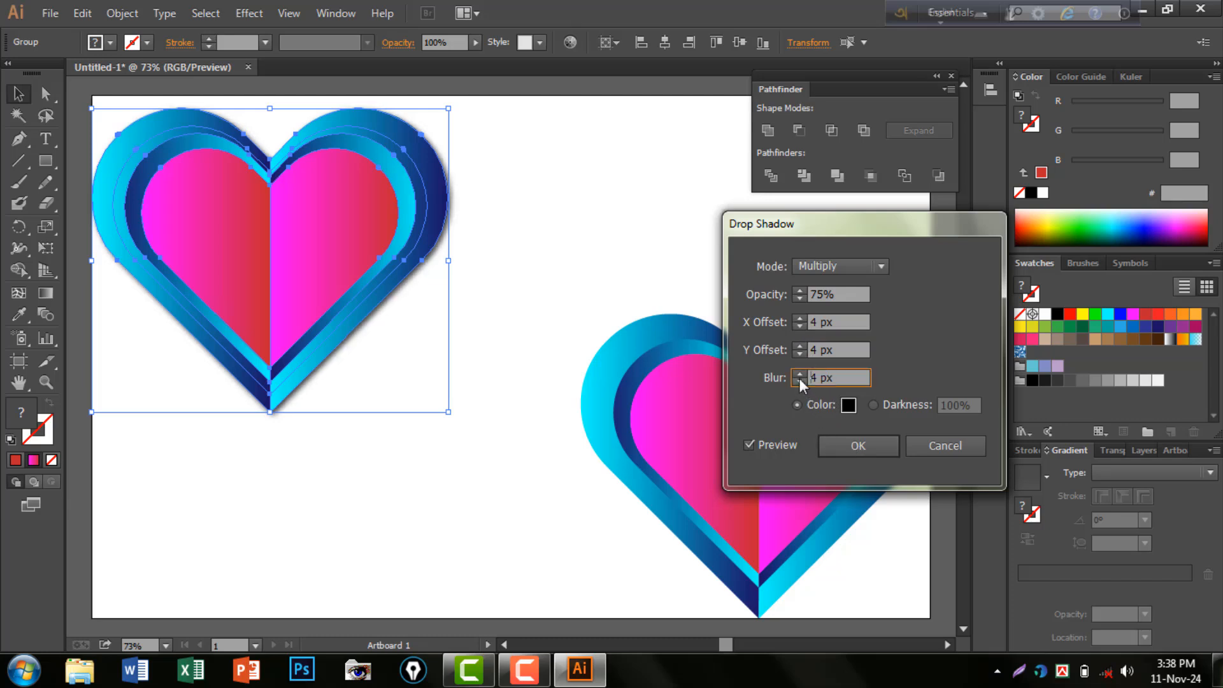
left_click(860, 447)
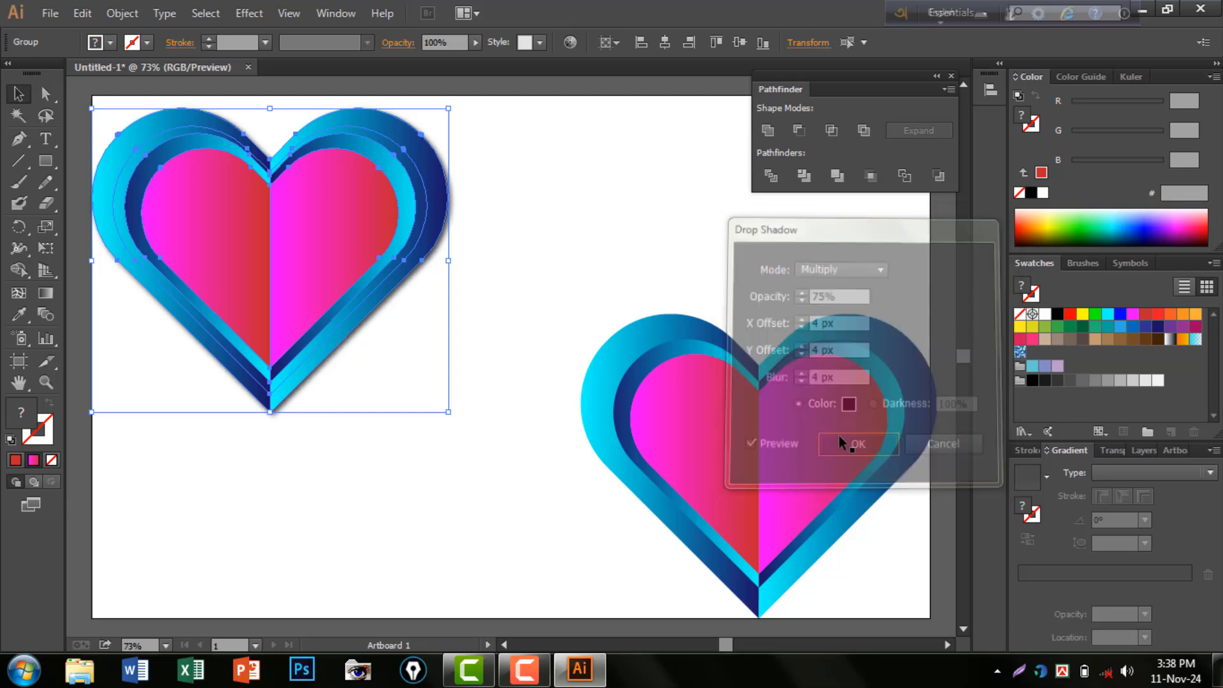
left_click(560, 300)
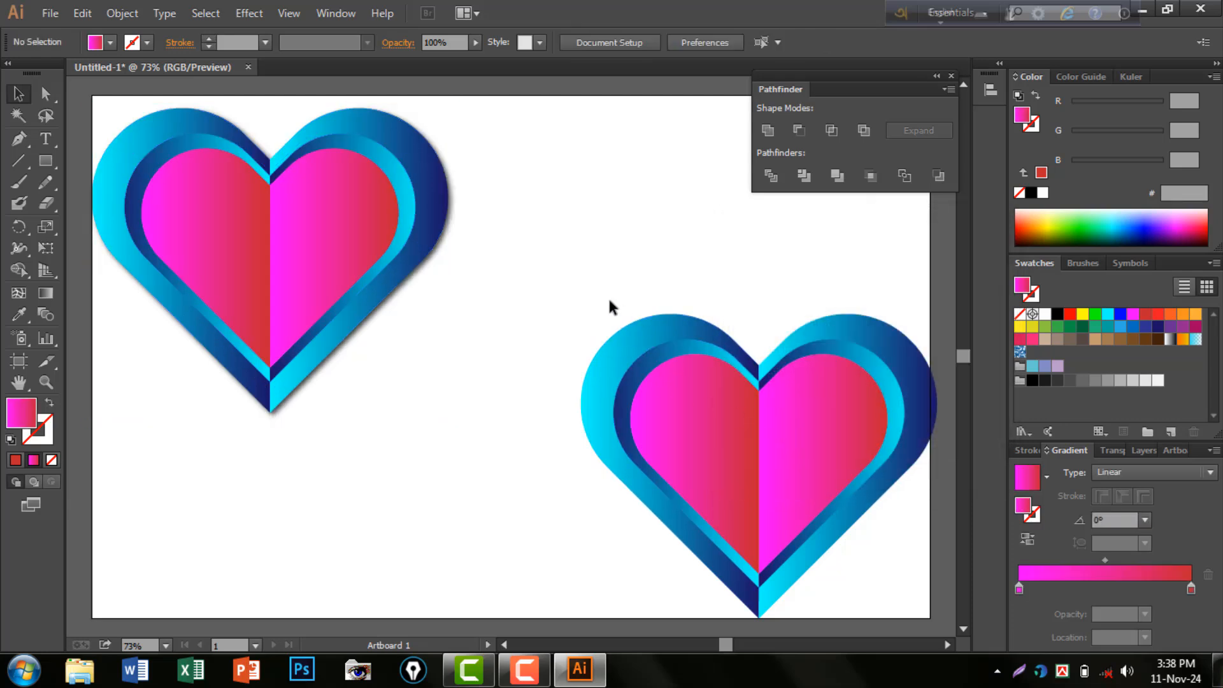
Move the lower-right heart toward the artboard's centre and remove its magenta-to-red inner halves with the Shape Builder tool
left_click_drag(594, 285, 854, 579)
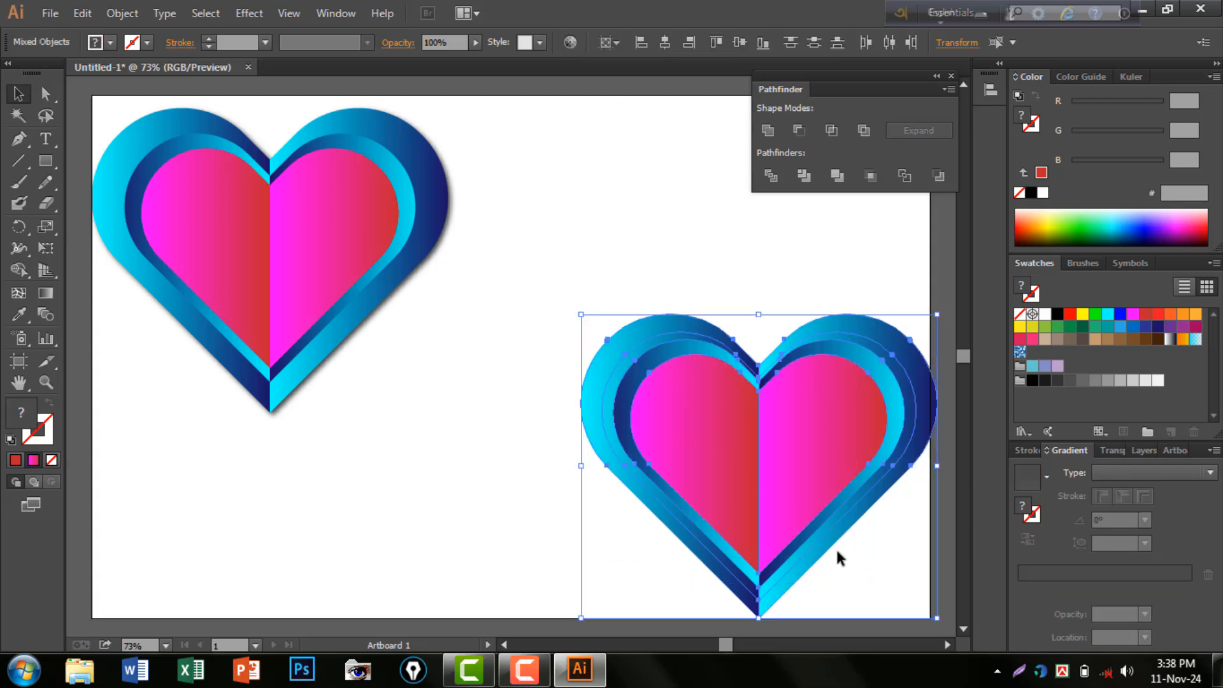
left_click_drag(741, 373, 576, 338)
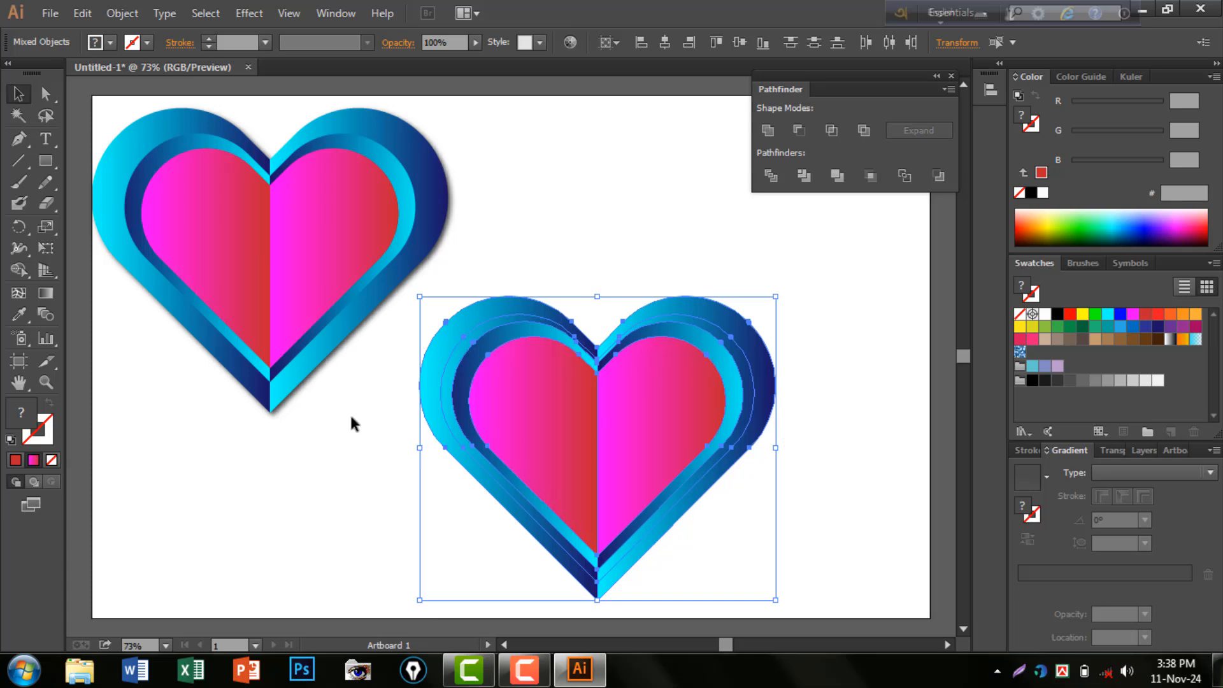
left_click(28, 274)
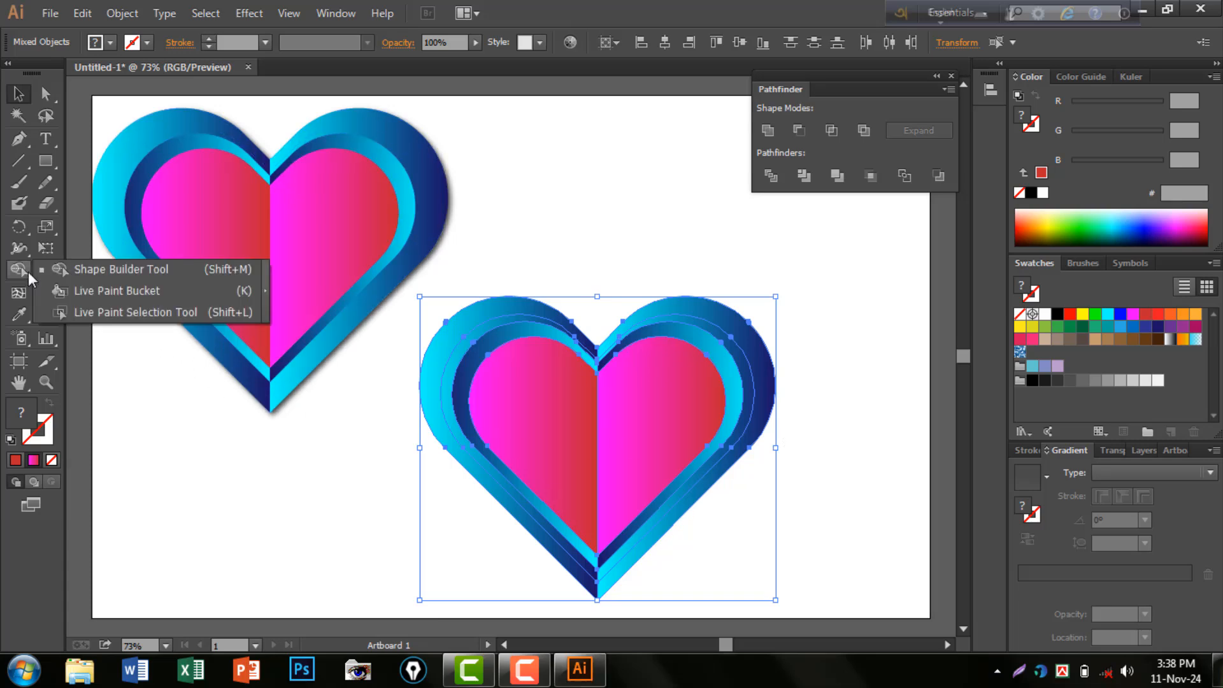
left_click(116, 270)
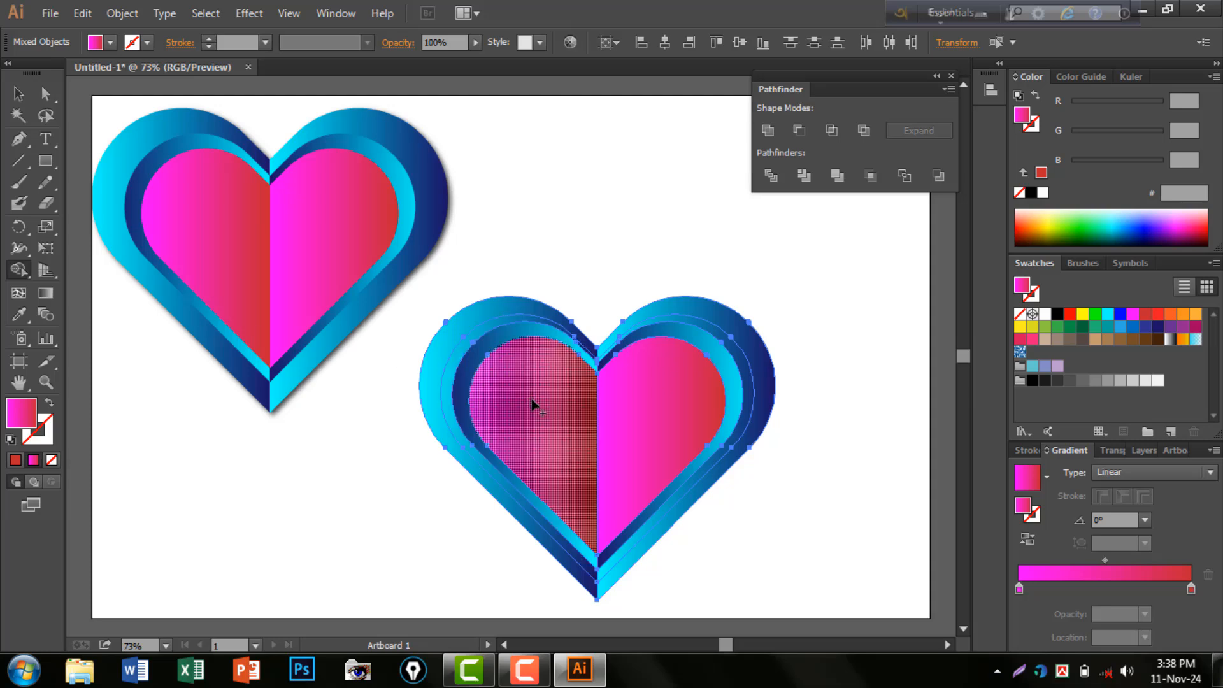
left_click_drag(539, 411, 673, 411)
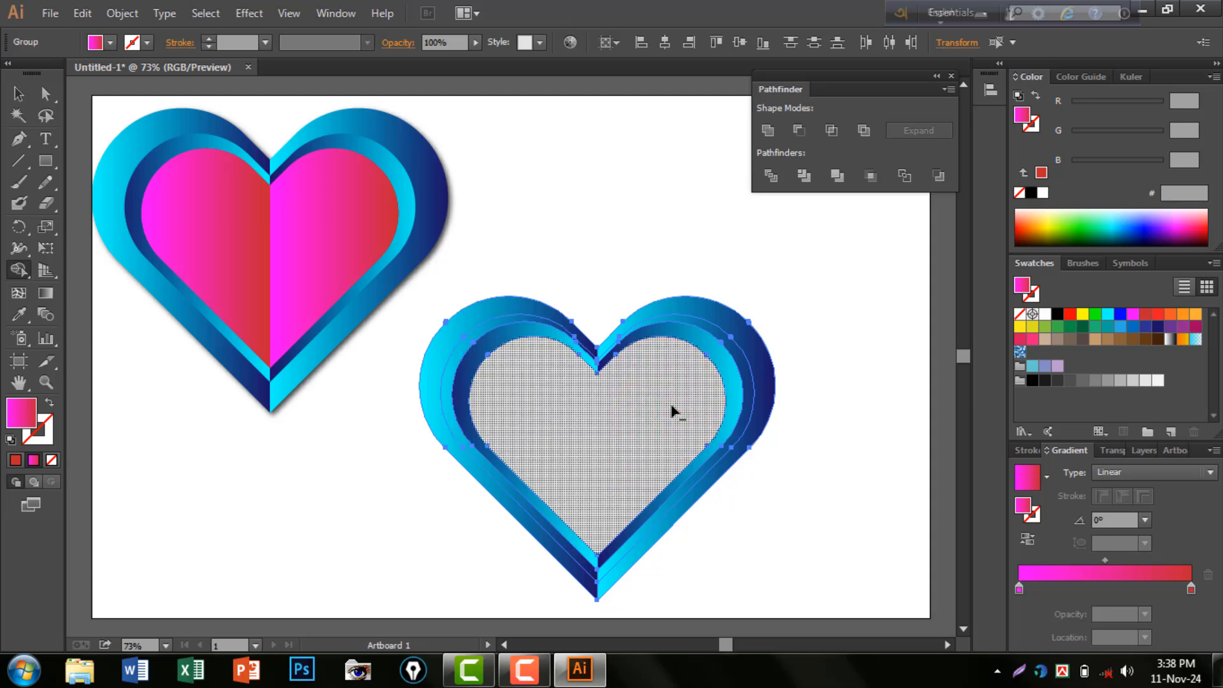
left_click(532, 408, "alt")
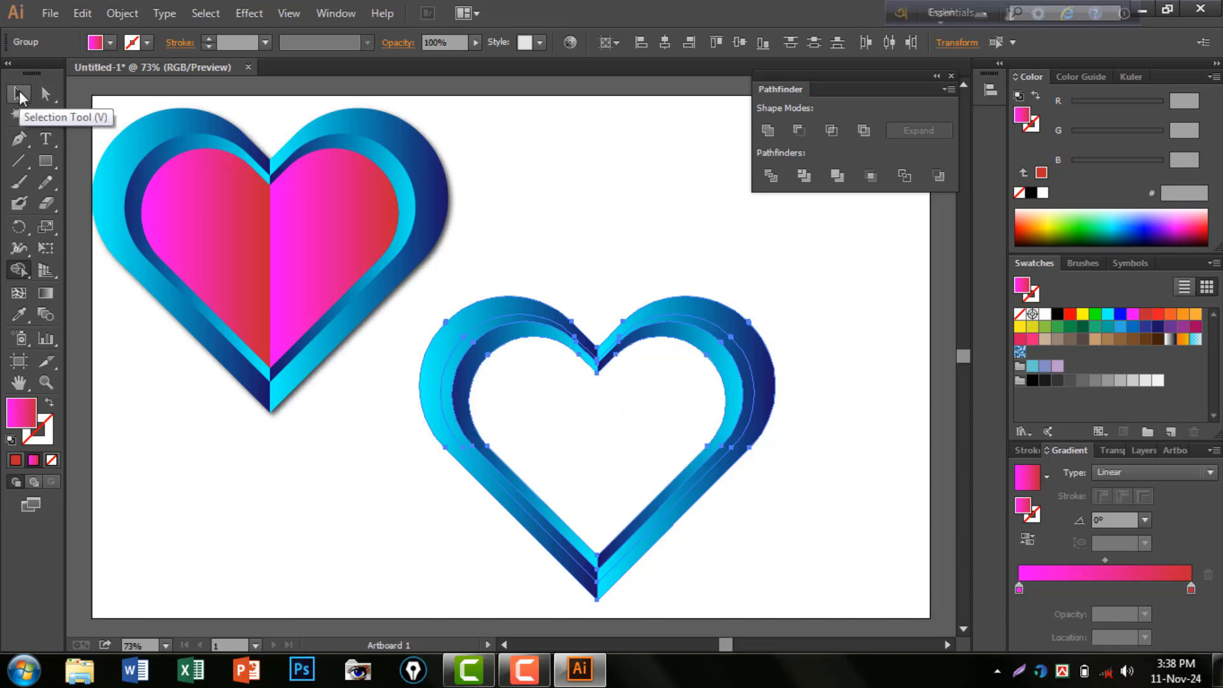
left_click(19, 94)
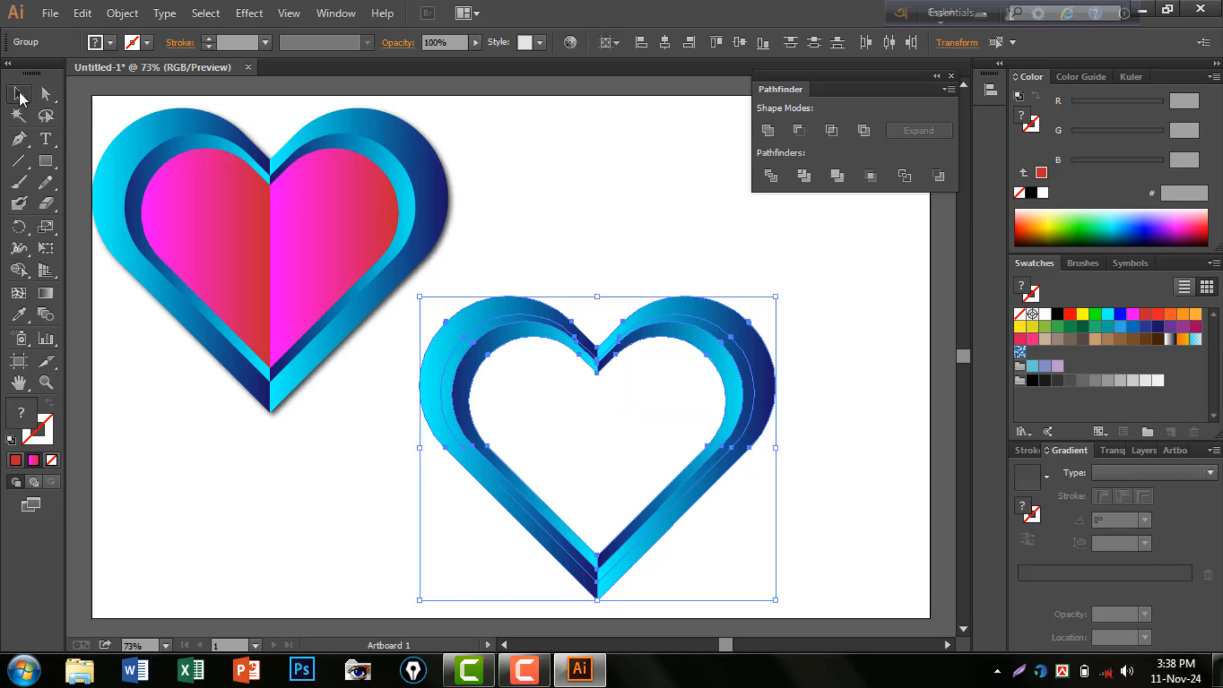
Duplicate the hollow blue heart to above the original, overlapping the artboard's upper edge
left_click(569, 255)
left_click_drag(473, 269, 781, 492)
left_click_drag(742, 426, 694, 112)
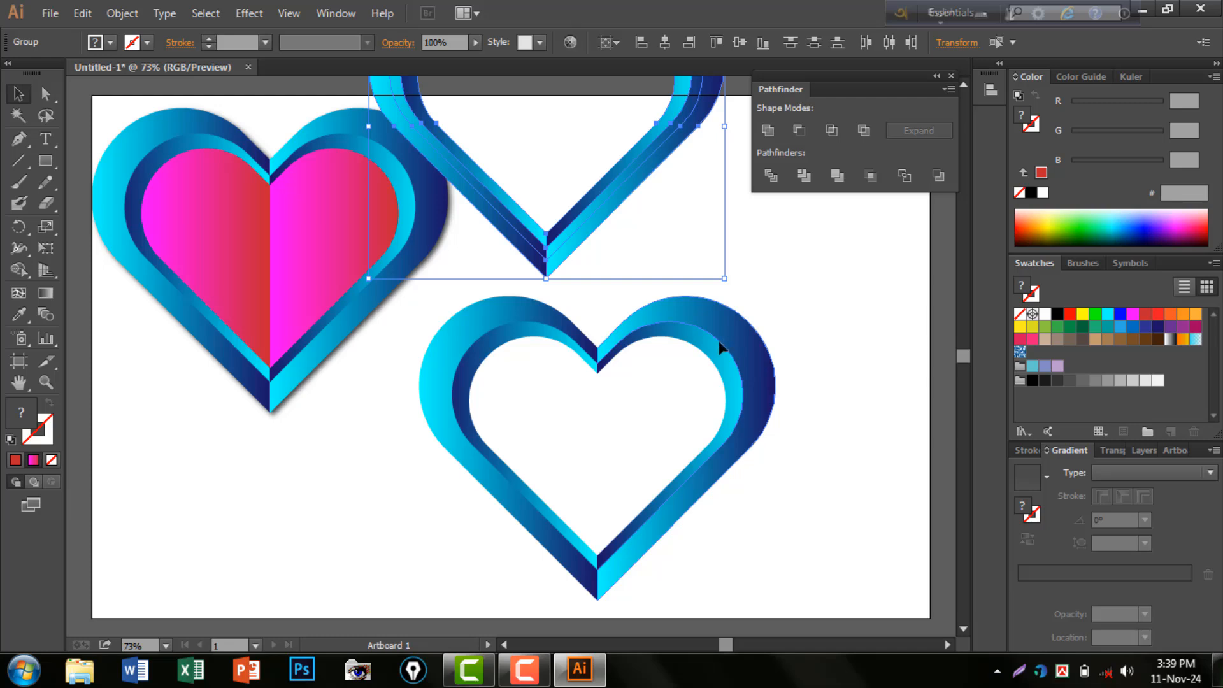
mouse_move(728, 344)
left_mouse_down()
mouse_move(603, 374)
mouse_move(736, 344)
left_mouse_up()
left_click(877, 355)
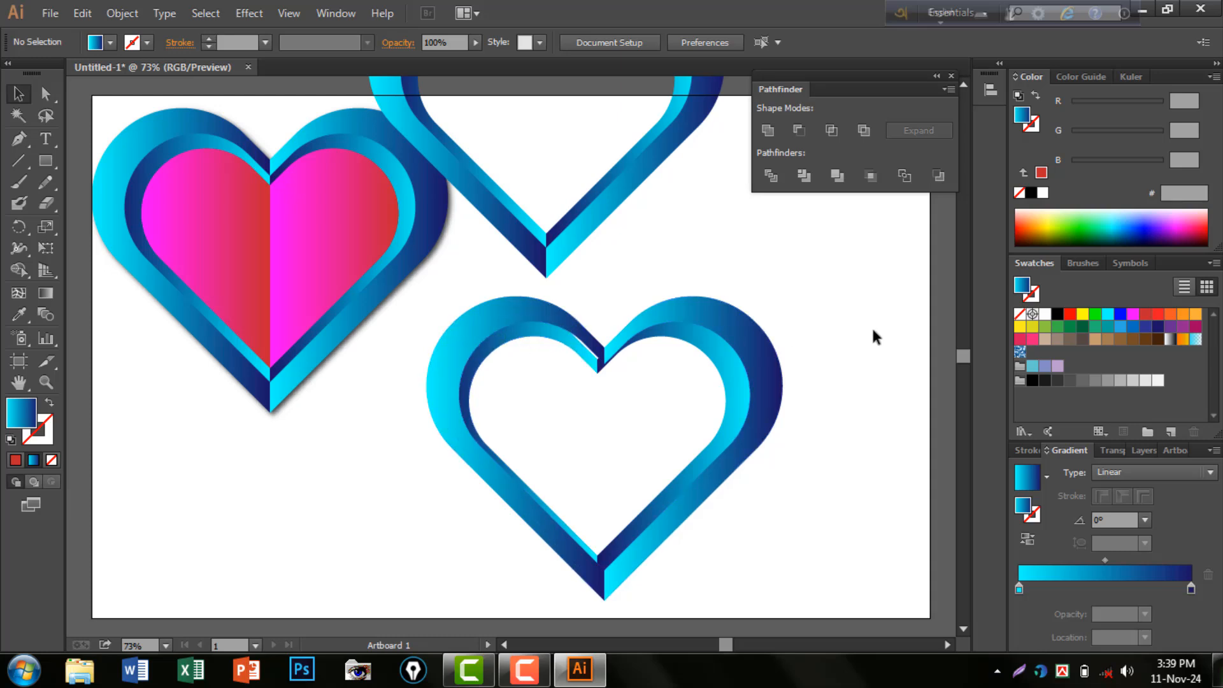
key("ctrl+z")
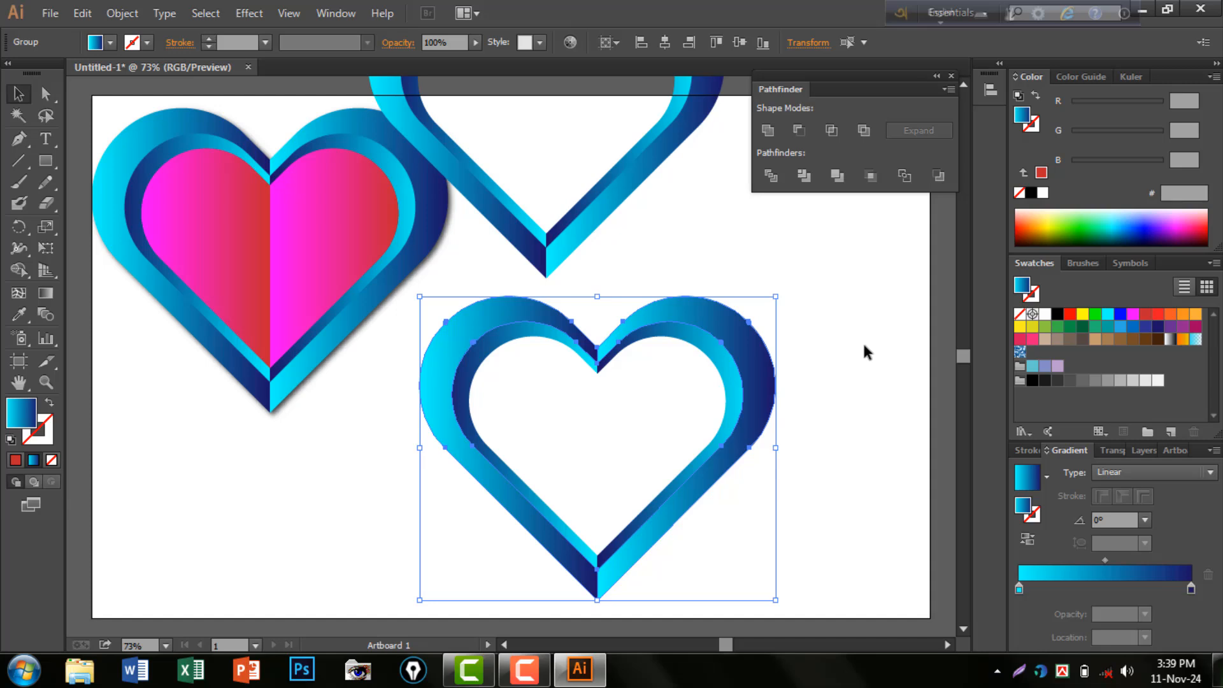
left_click(865, 351)
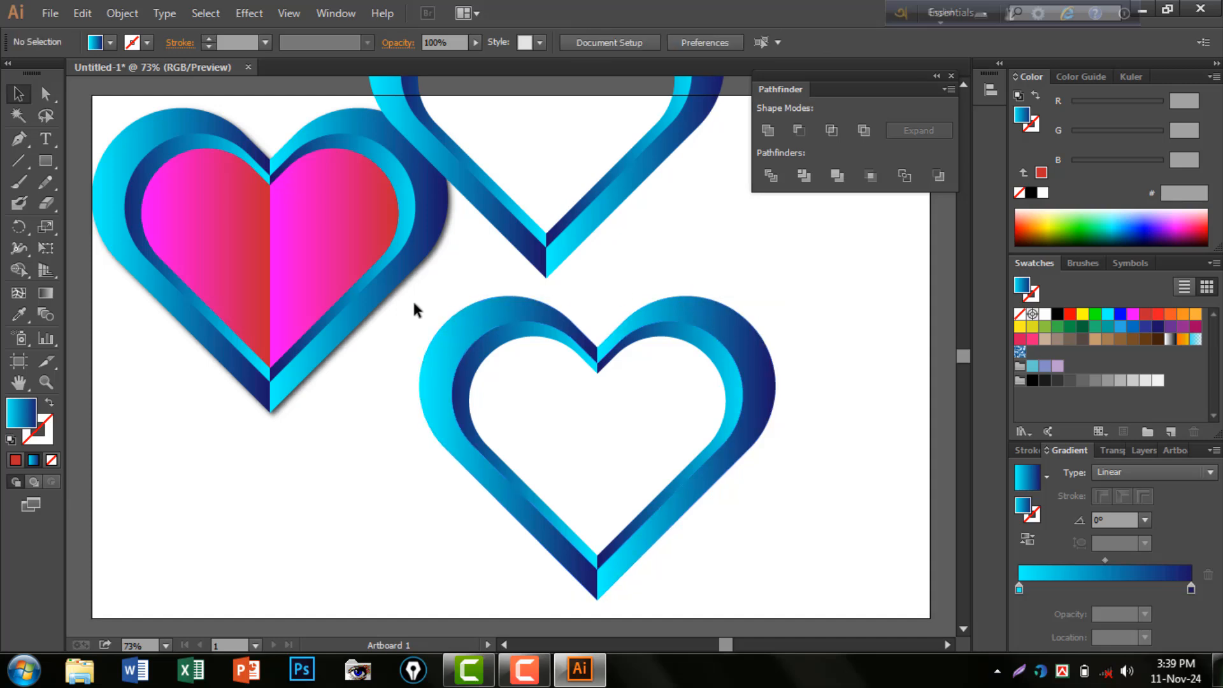
Group the parts of the lower hollow heart, apply a Multiply Drop Shadow with 75% opacity and 4 px offsets and blur, and deselect
left_click_drag(415, 304, 784, 572)
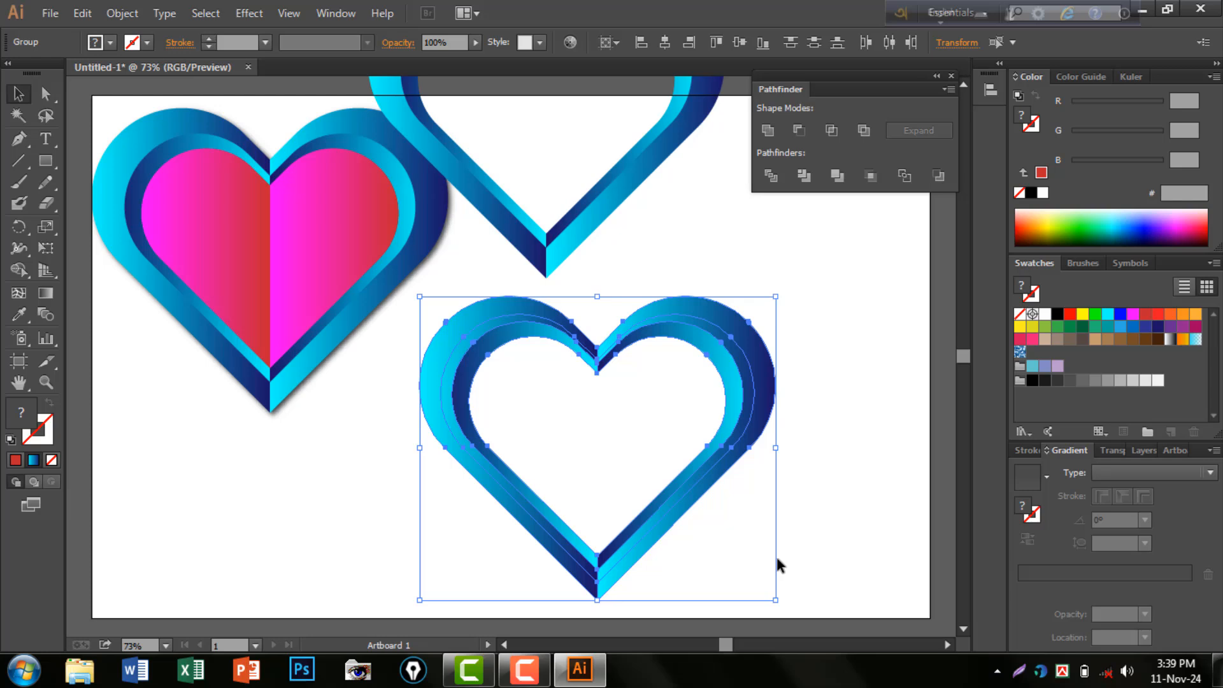
right_click(671, 318)
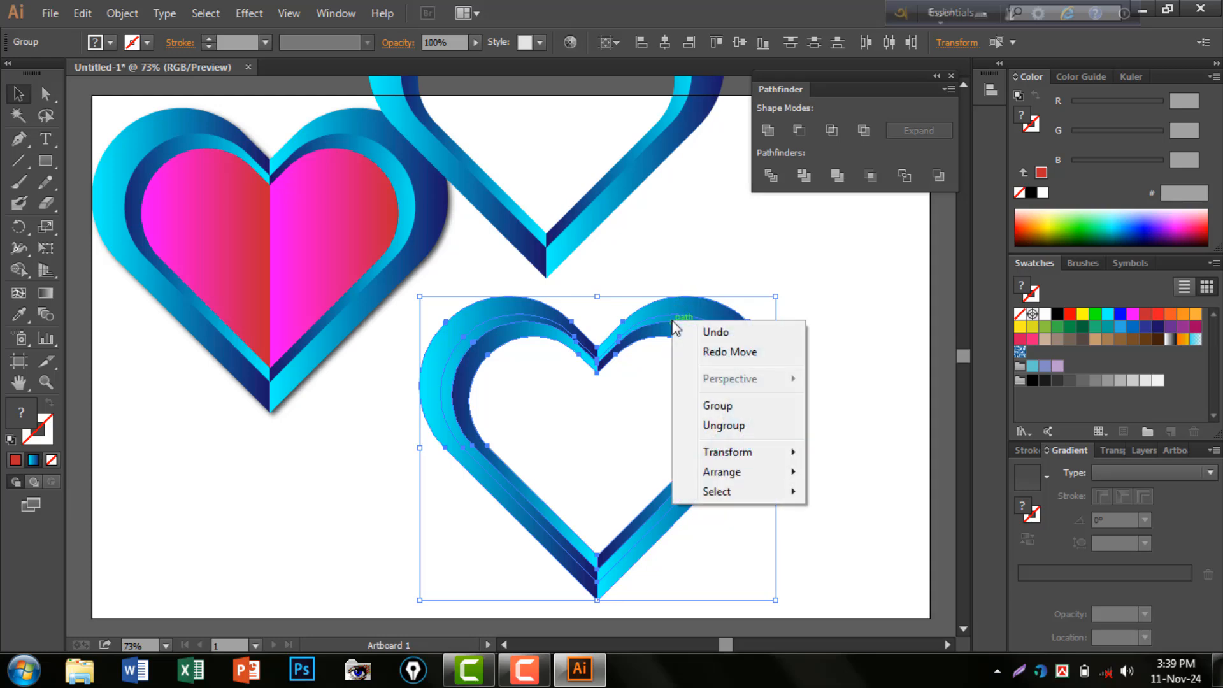
left_click(727, 410)
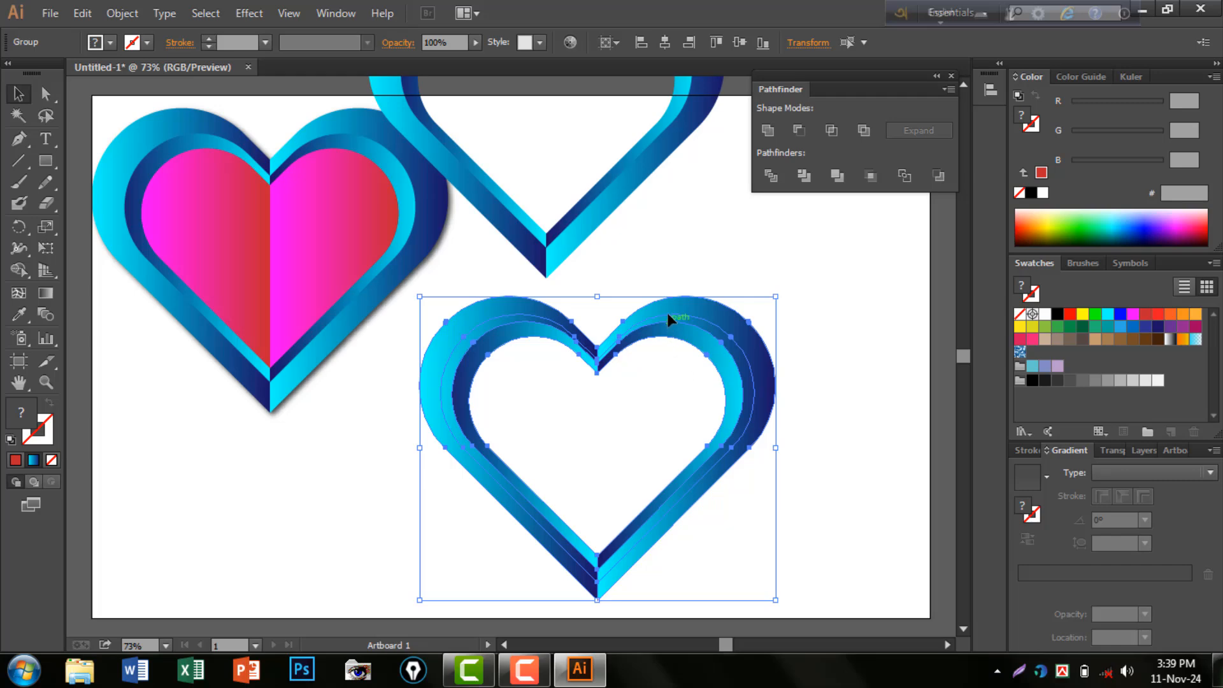
left_click(244, 13)
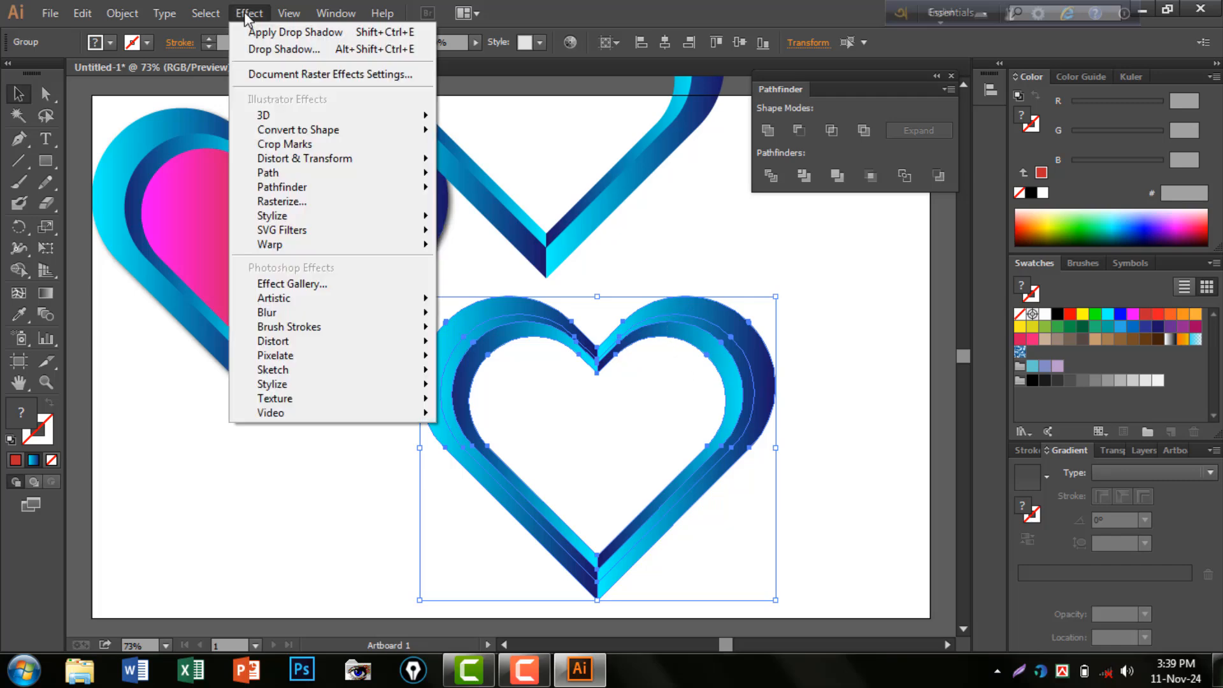
mouse_move(320, 212)
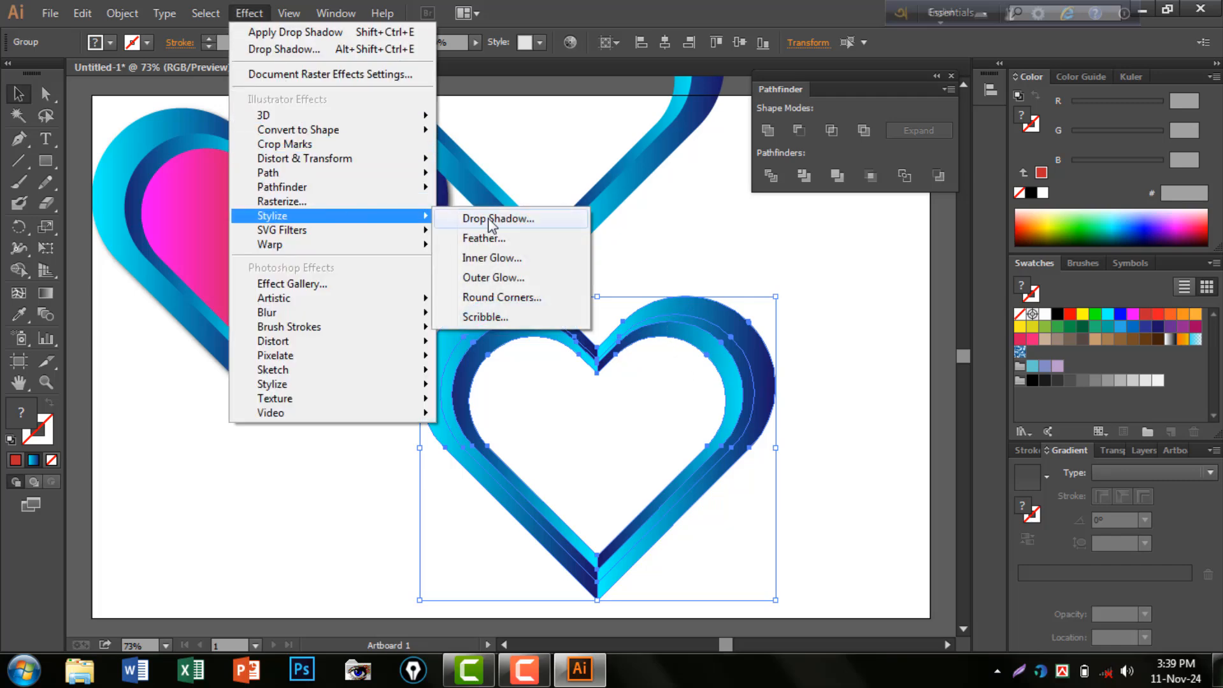
left_click(492, 219)
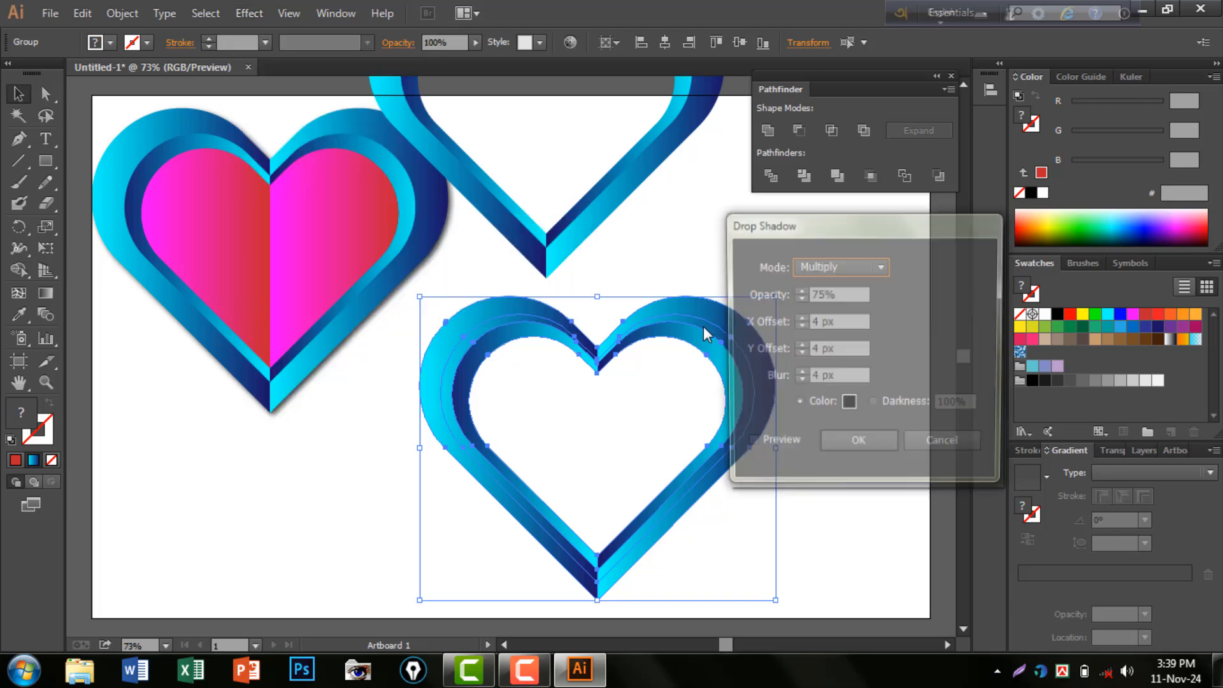
left_click(858, 446)
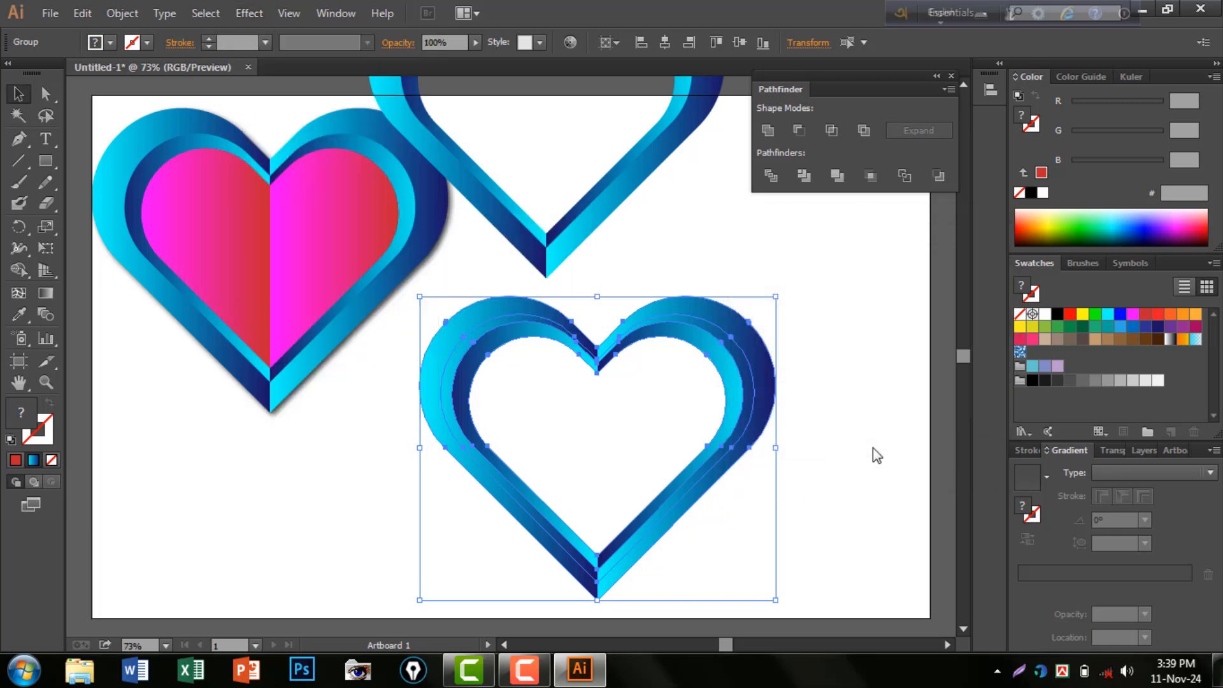
left_click(818, 391)
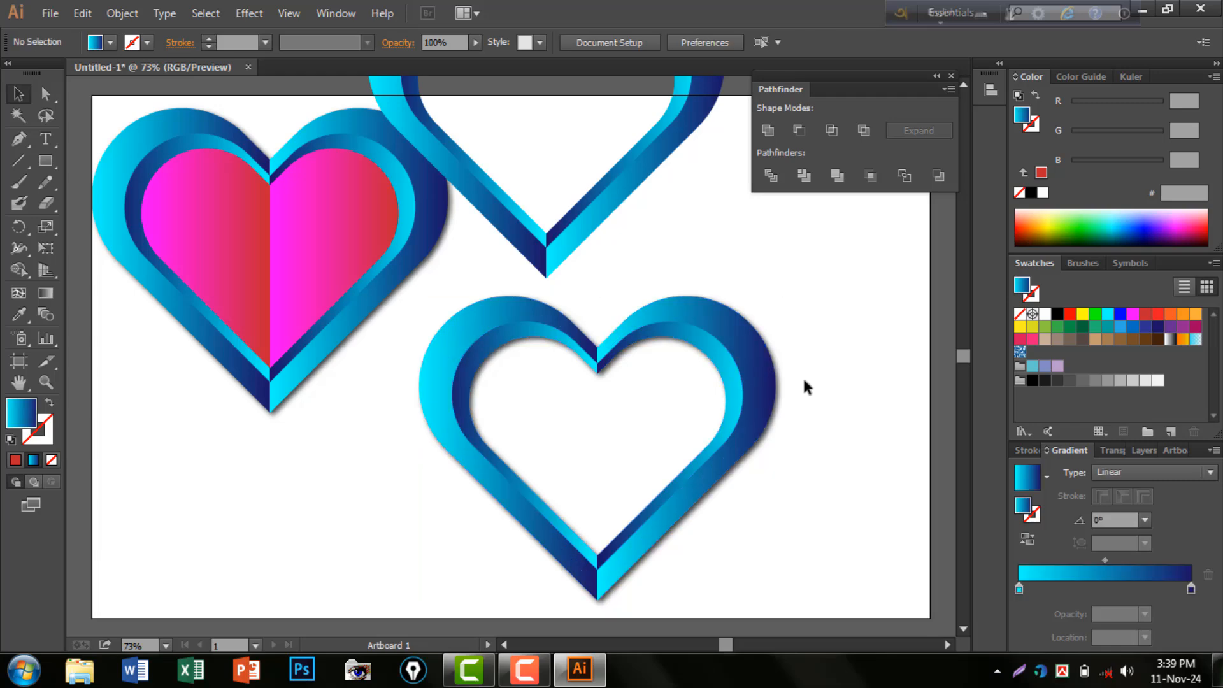
Move the shadowed hollow heart over the upper-left heart and the unshadowed copy onto the right half of the artboard, and deselect
left_click_drag(682, 302, 335, 216)
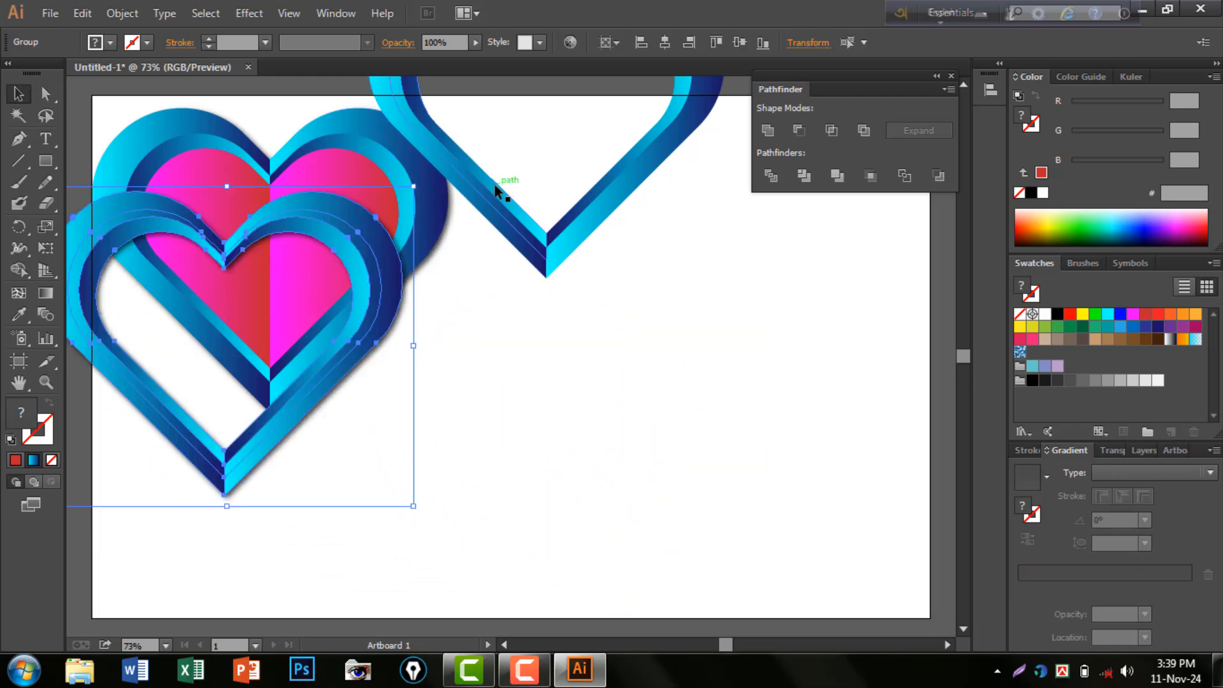
scroll(696, 343, "up", 2)
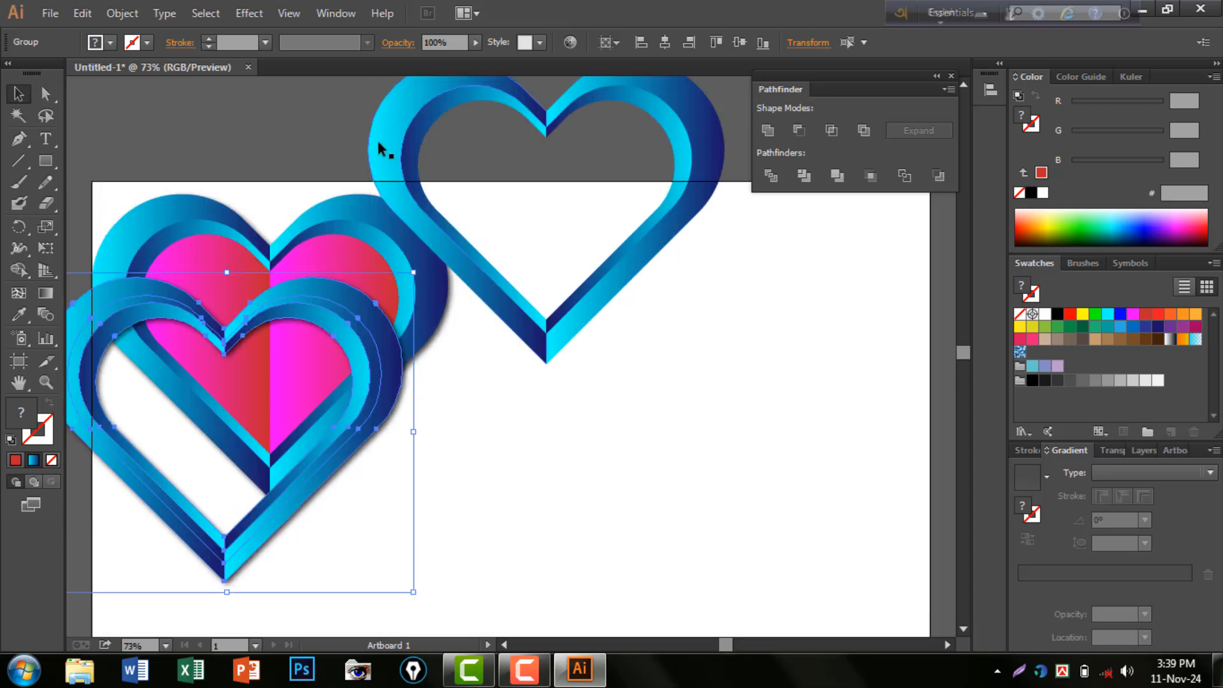
left_click_drag(356, 115, 721, 182)
left_click_drag(667, 102, 759, 355)
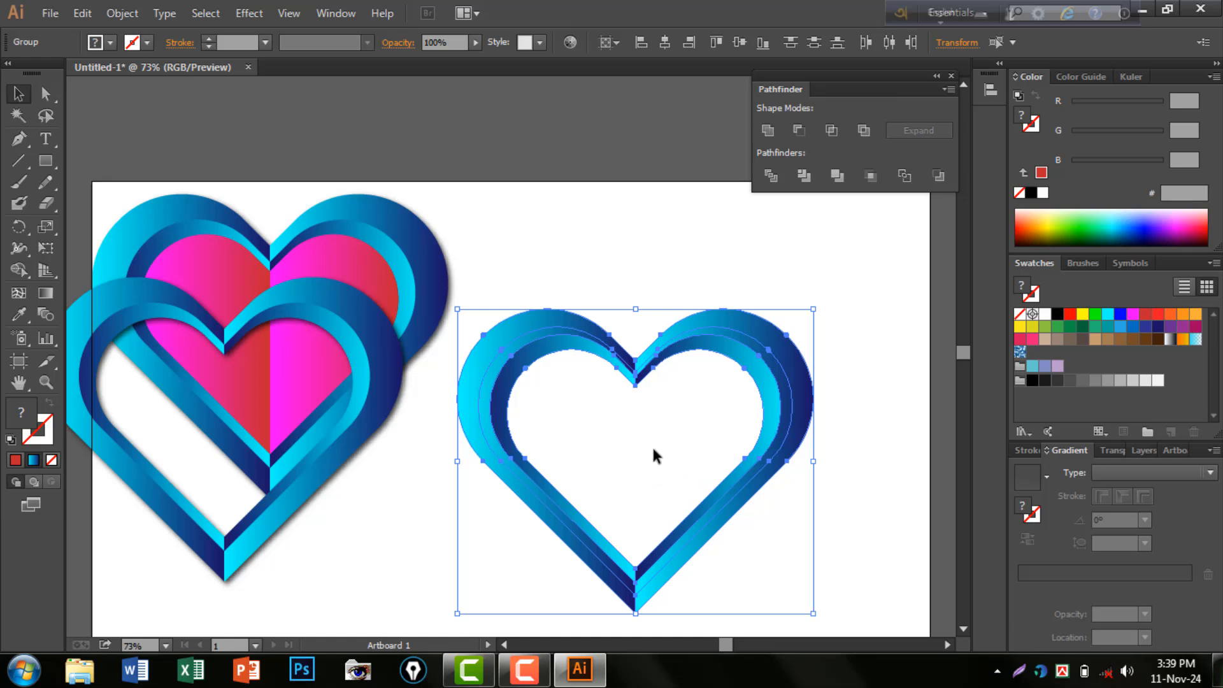
scroll(651, 441, "down", 1)
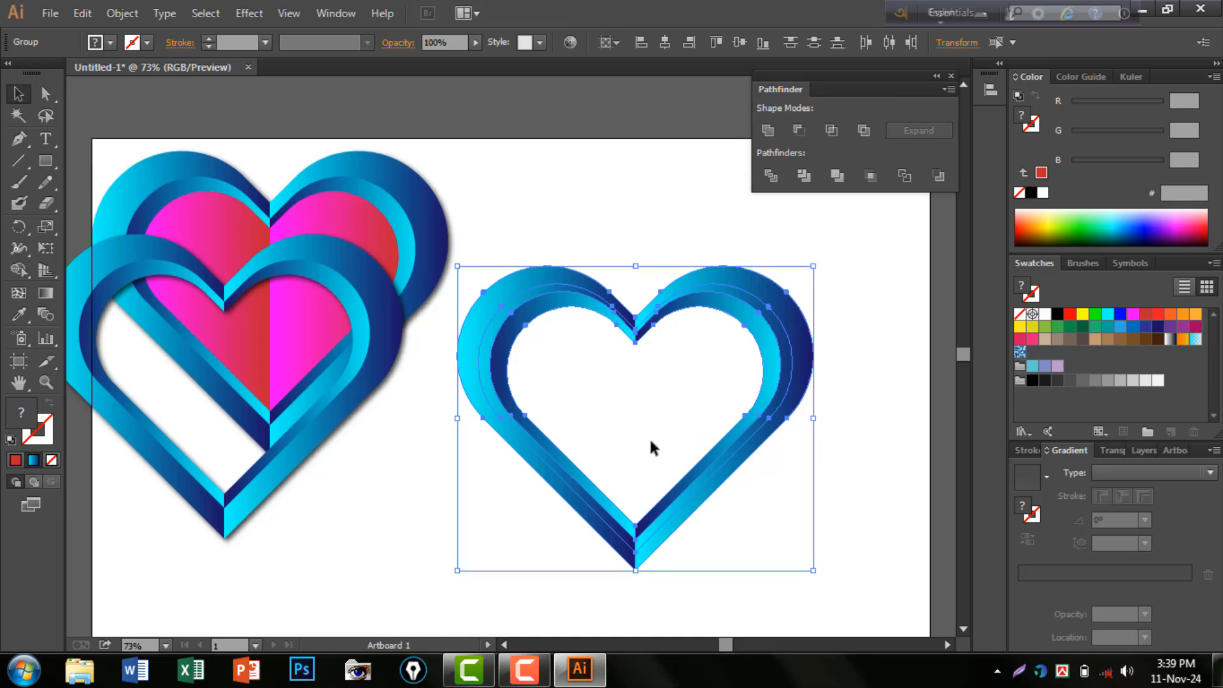
left_click(861, 438)
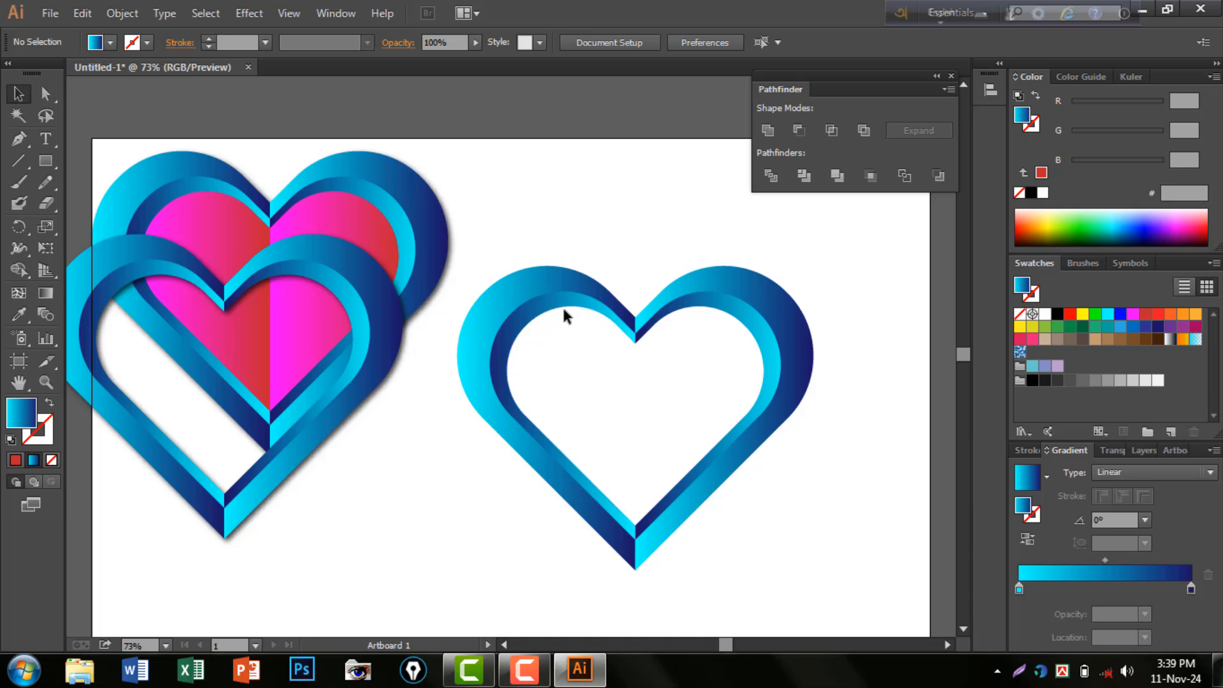
Ungroup all nested groups of the right hollow heart into separate paths, and deselect
left_click_drag(518, 228, 779, 453)
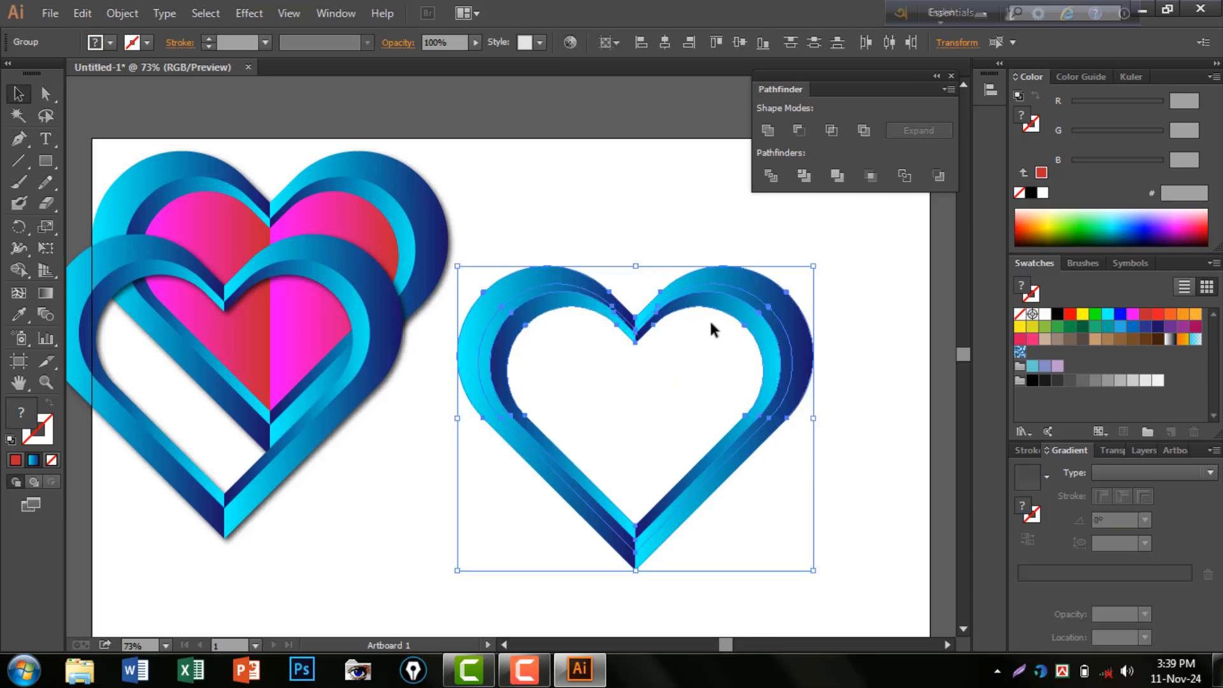
right_click(710, 281)
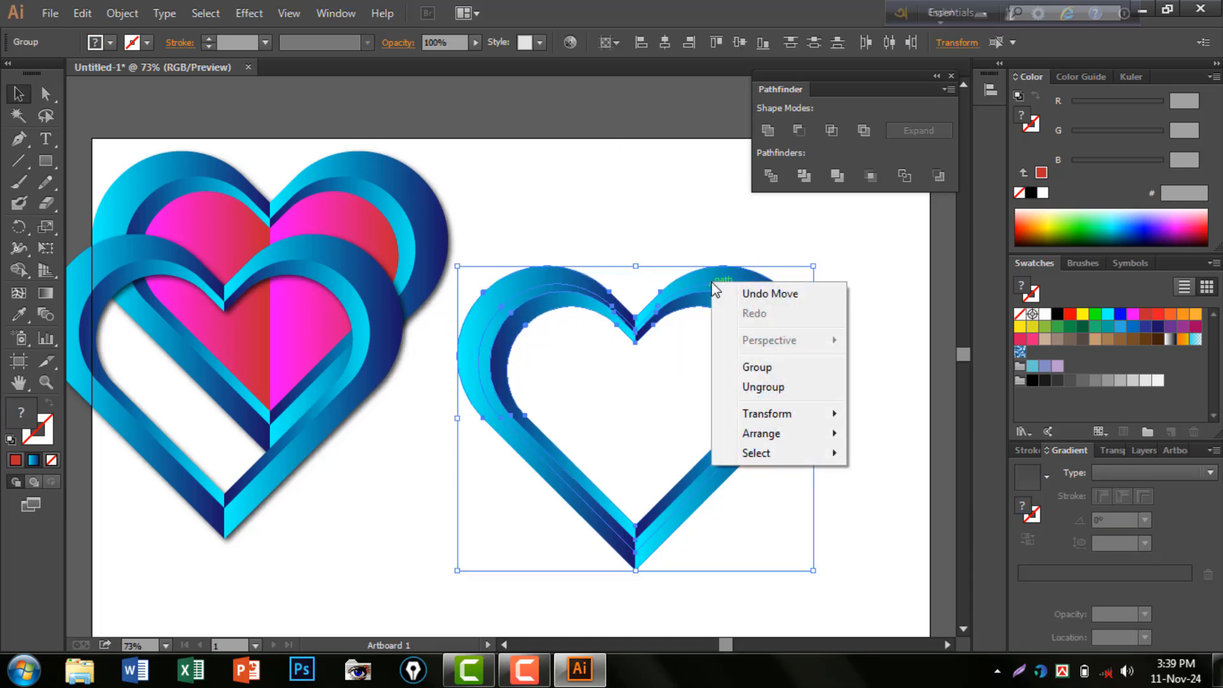
left_click(771, 373)
right_click(677, 294)
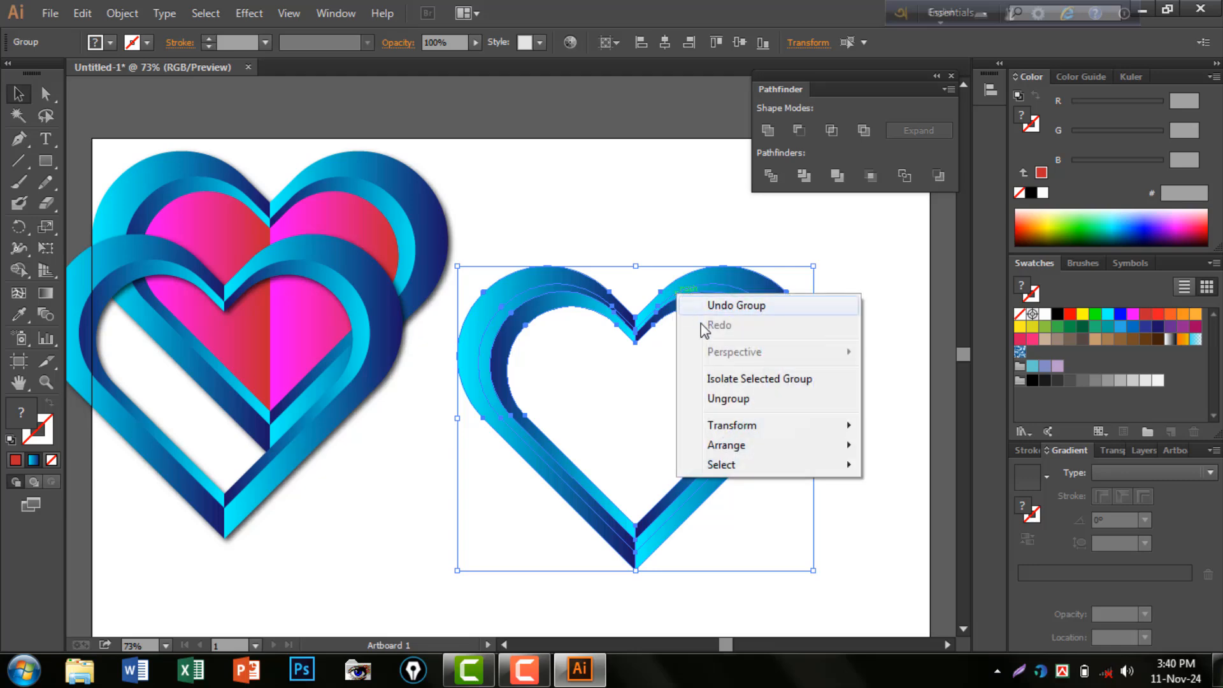
left_click(731, 398)
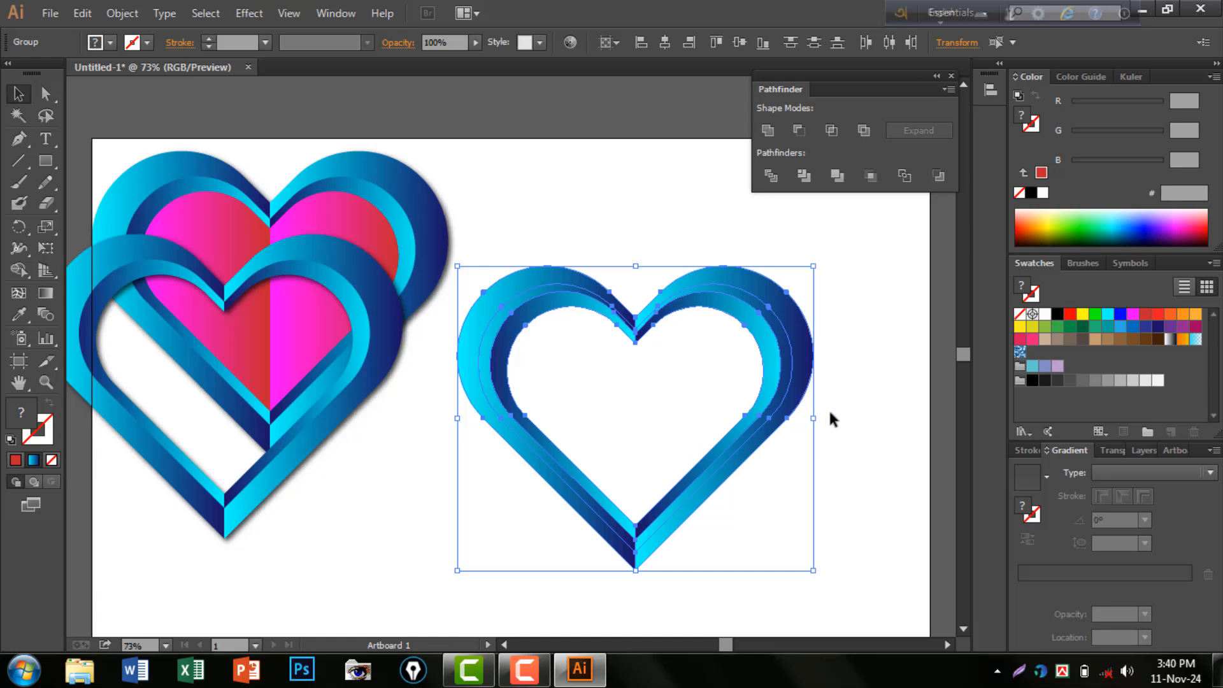
right_click(688, 278)
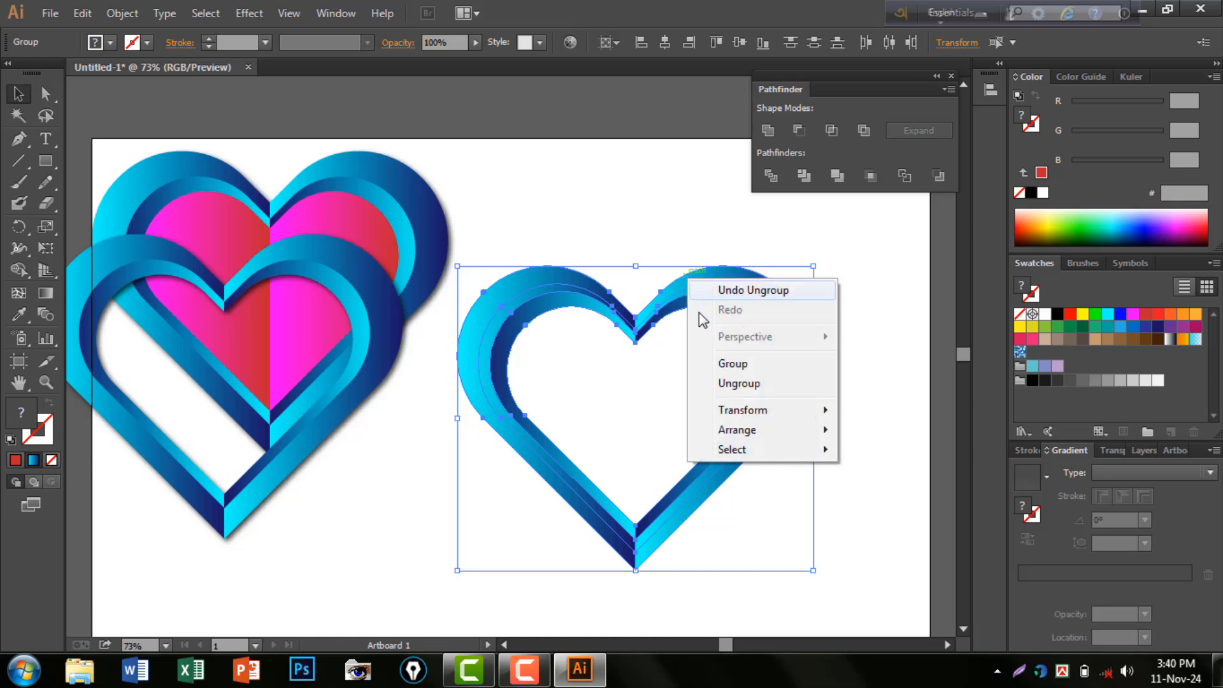
left_click(739, 385)
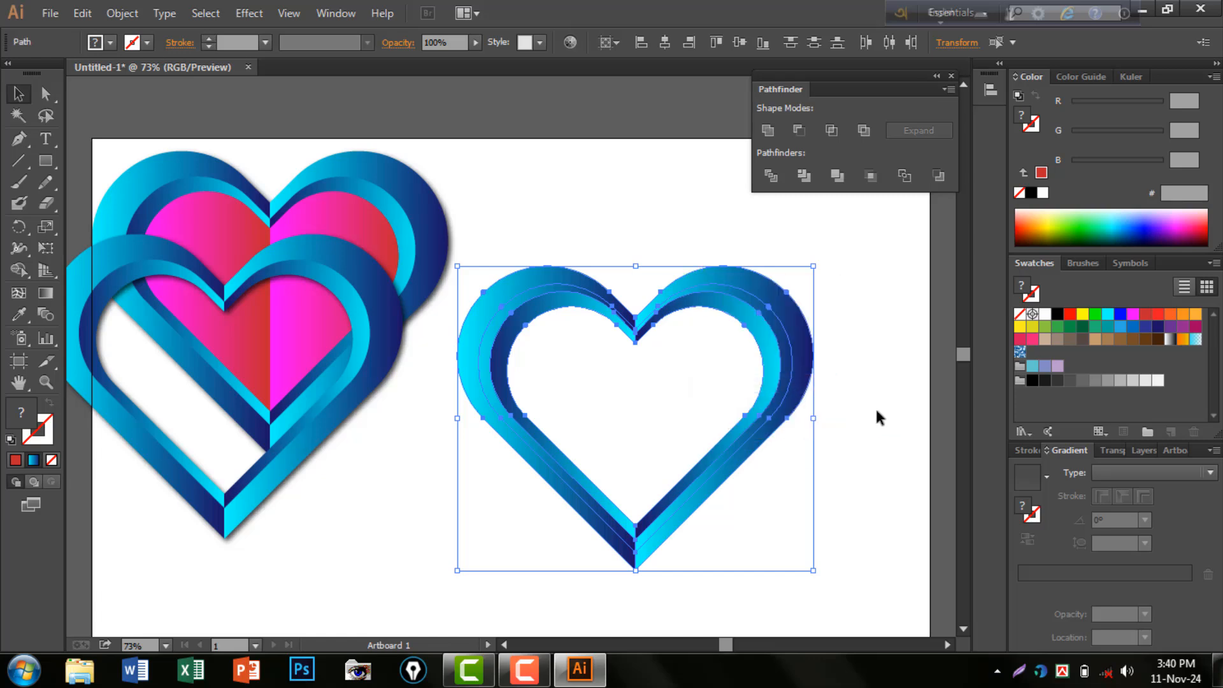
right_click(688, 294)
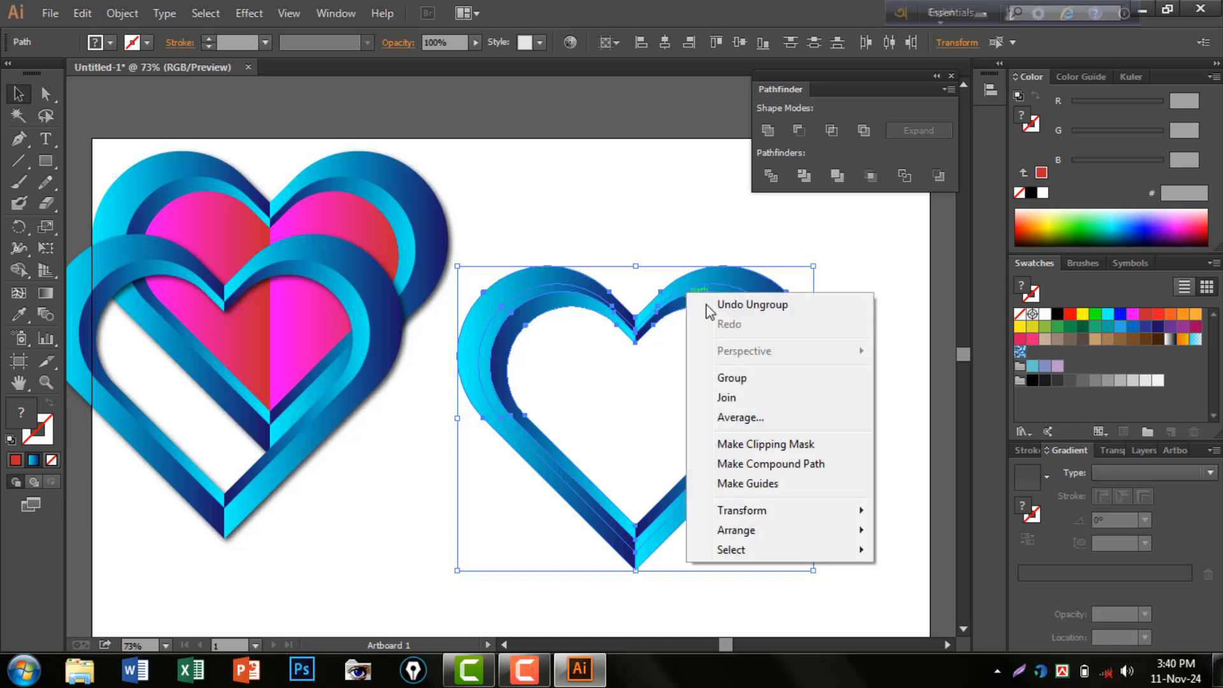
left_click(894, 276)
left_click(568, 359)
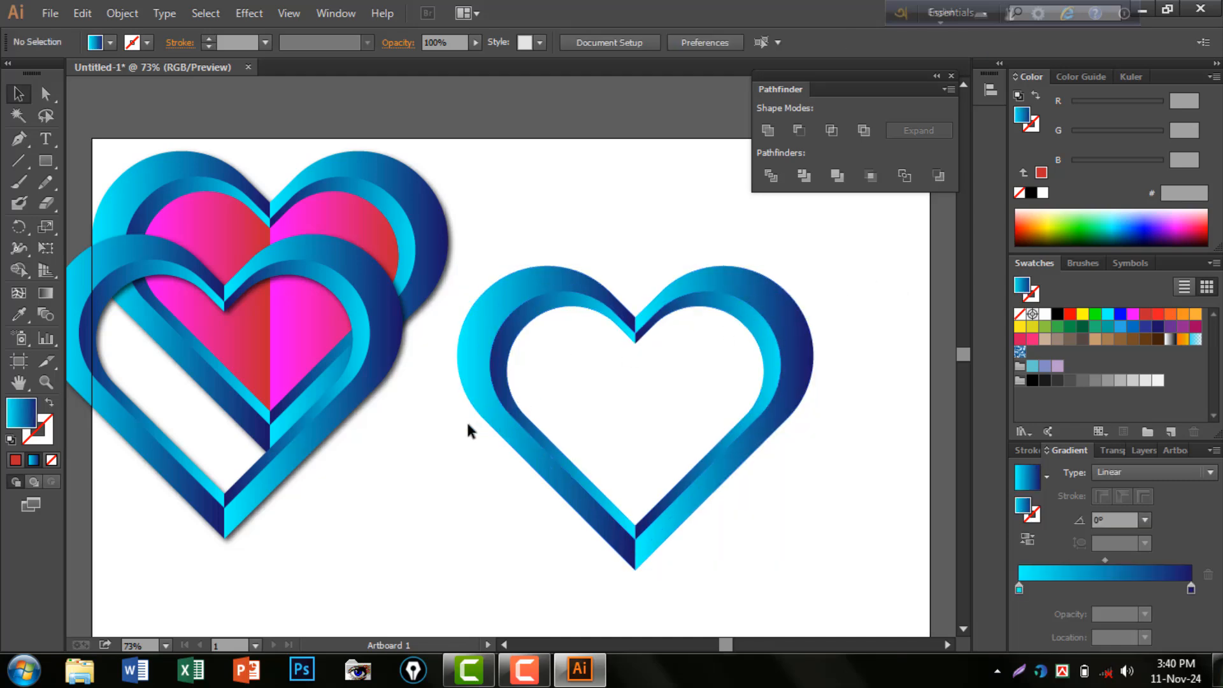
Set the starting gradient stop of the right hollow heart's left outer band to the red swatch C1272D
left_click(476, 366)
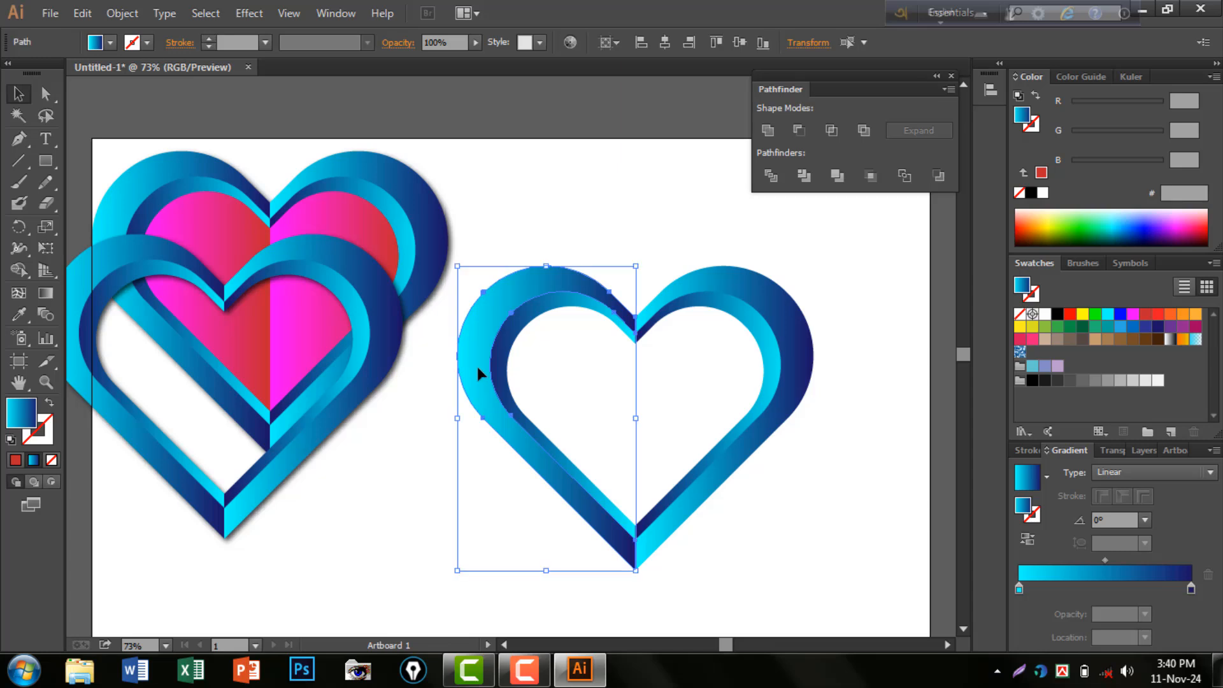
left_click(1019, 588)
double_click(1020, 588)
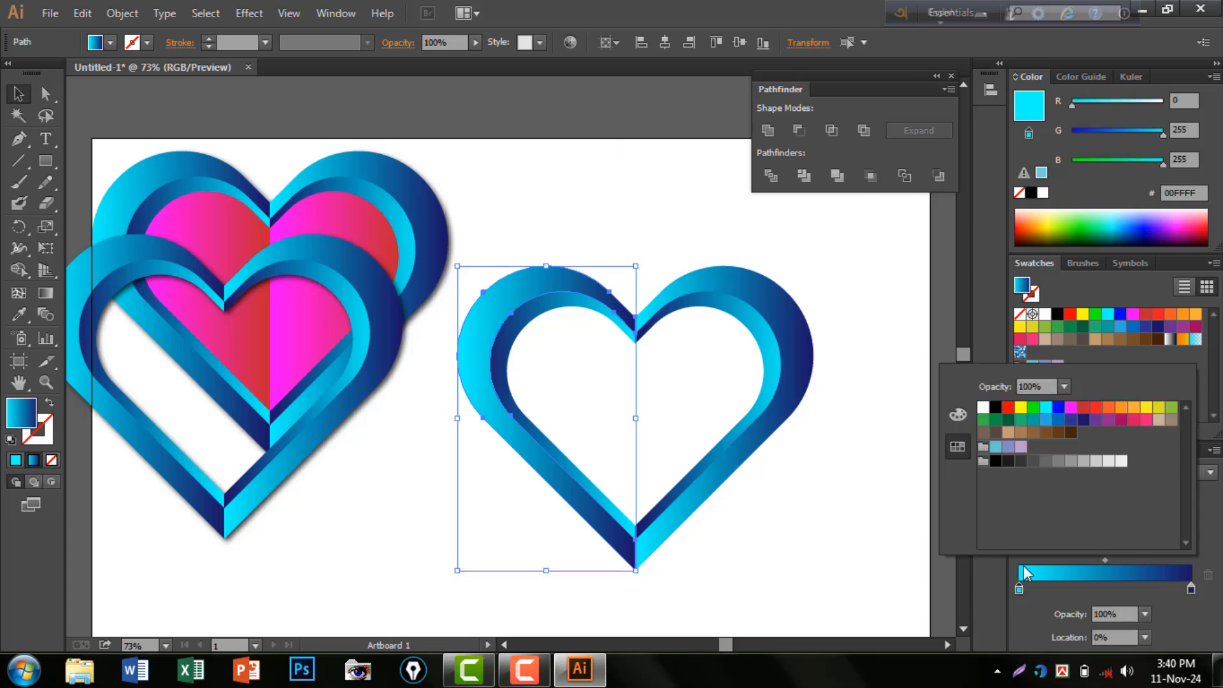
left_click(1084, 409)
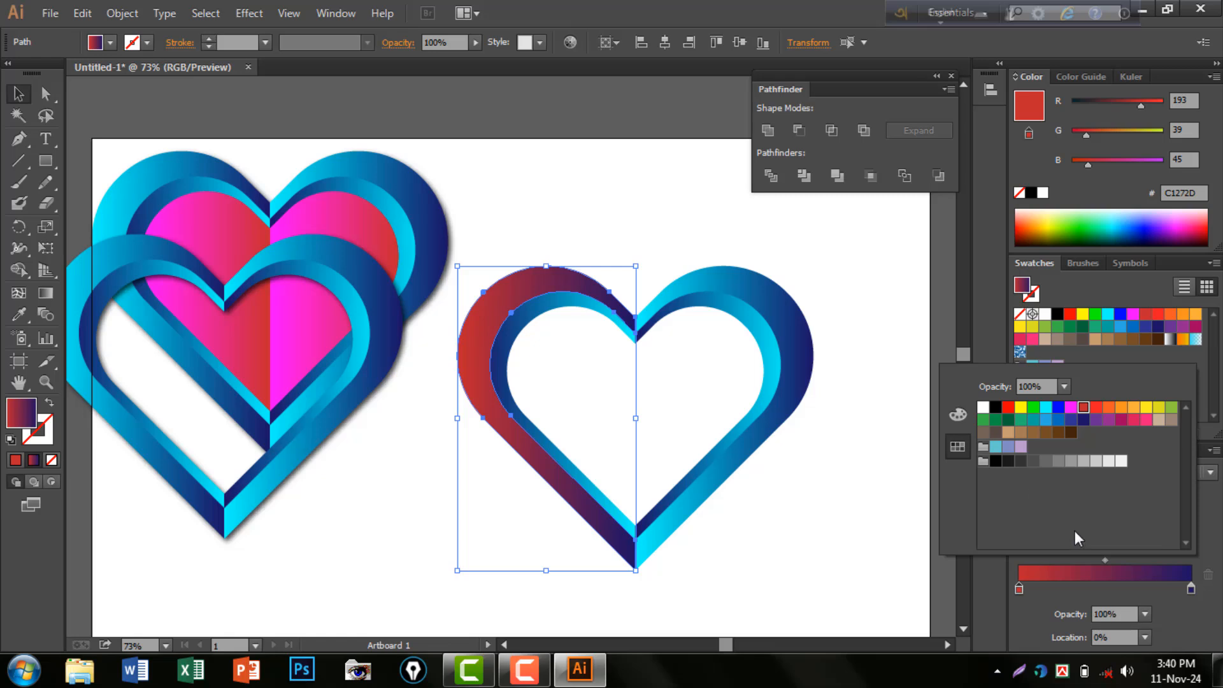
Set the ending gradient stop of the right hollow heart's left outer band to black 000000
left_click(1191, 587)
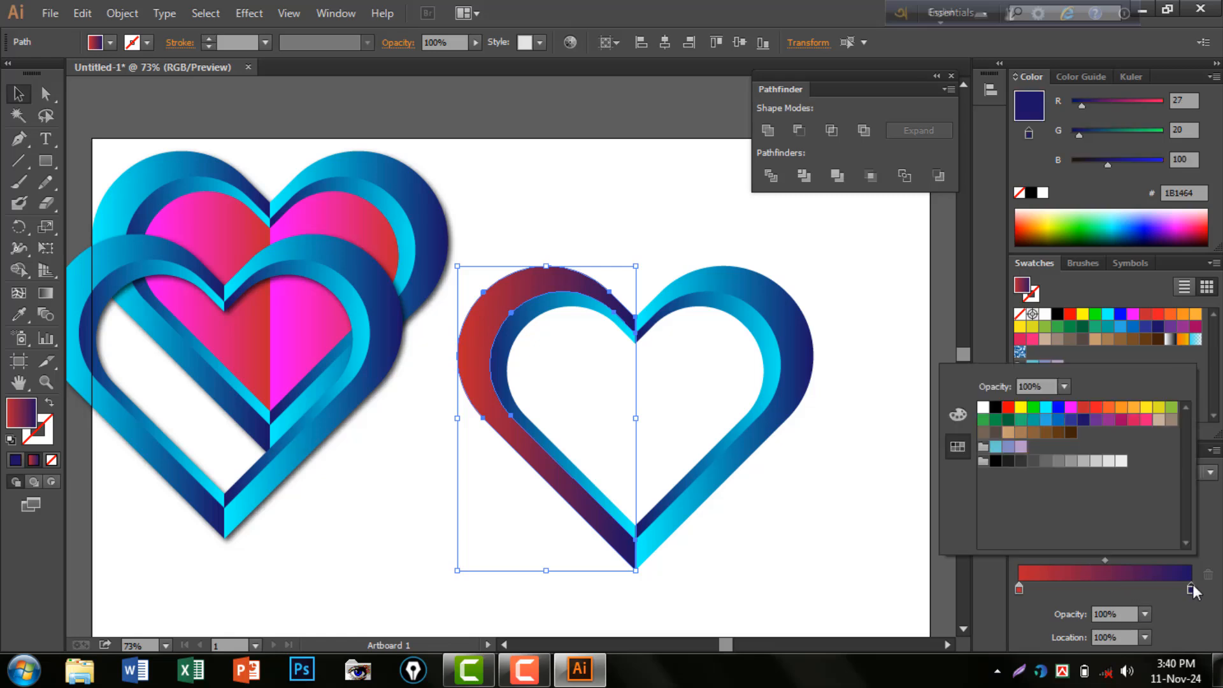
left_click(996, 461)
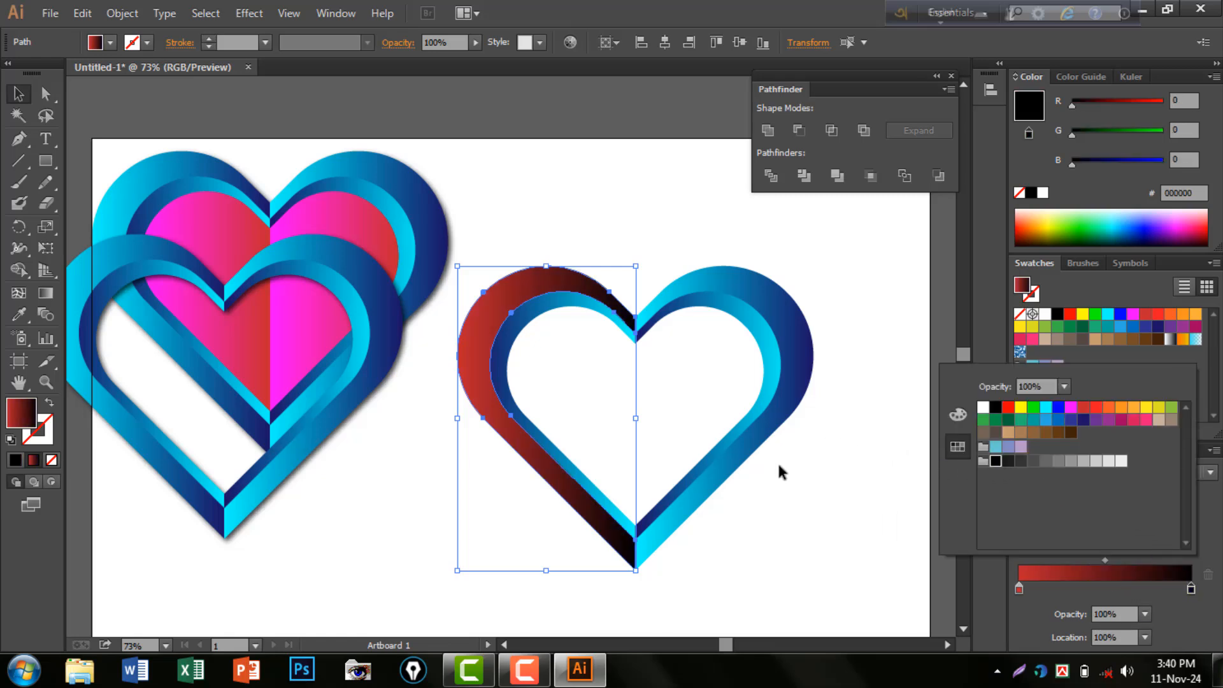
left_click(811, 384)
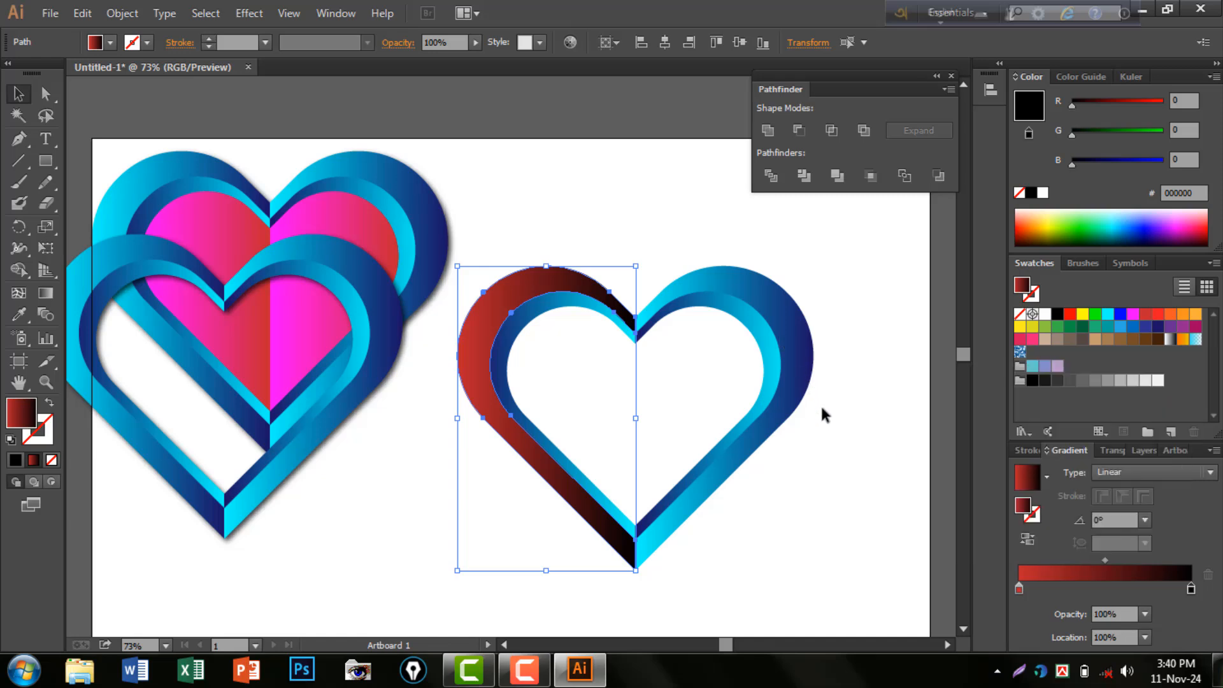
Copy the red-to-black gradient from the left outer band onto the hollow heart's other three bands with the Eyedropper, and deselect
left_click(792, 335)
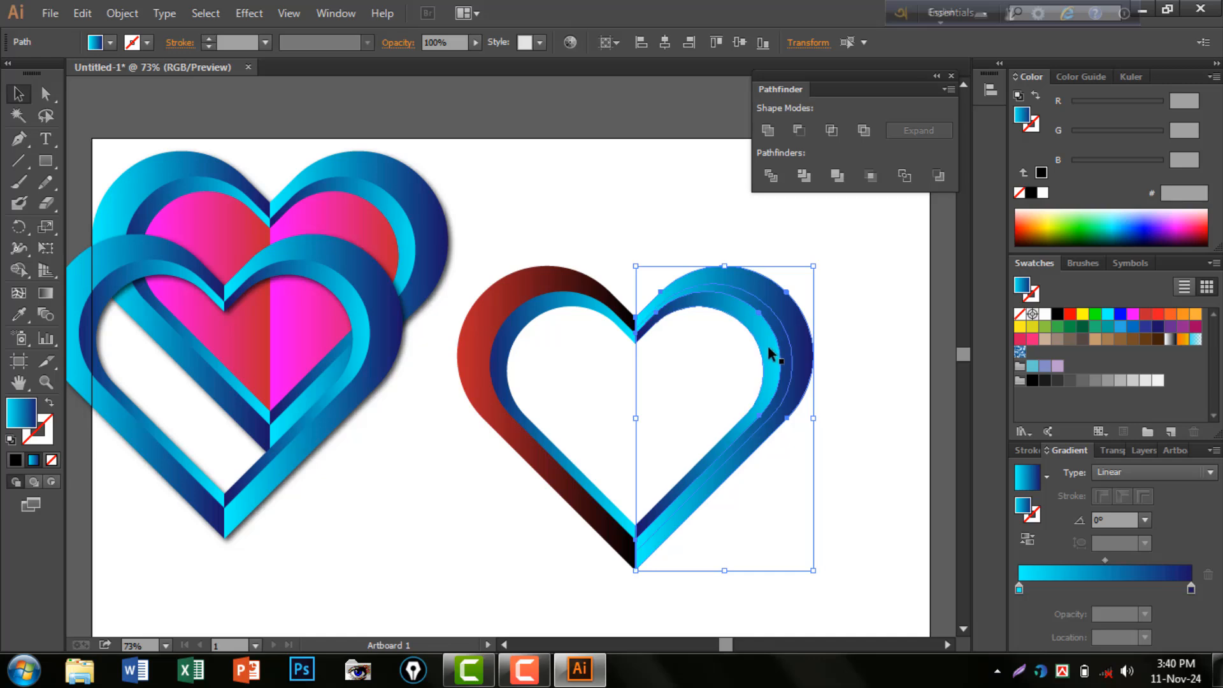
left_click(767, 345, "shift")
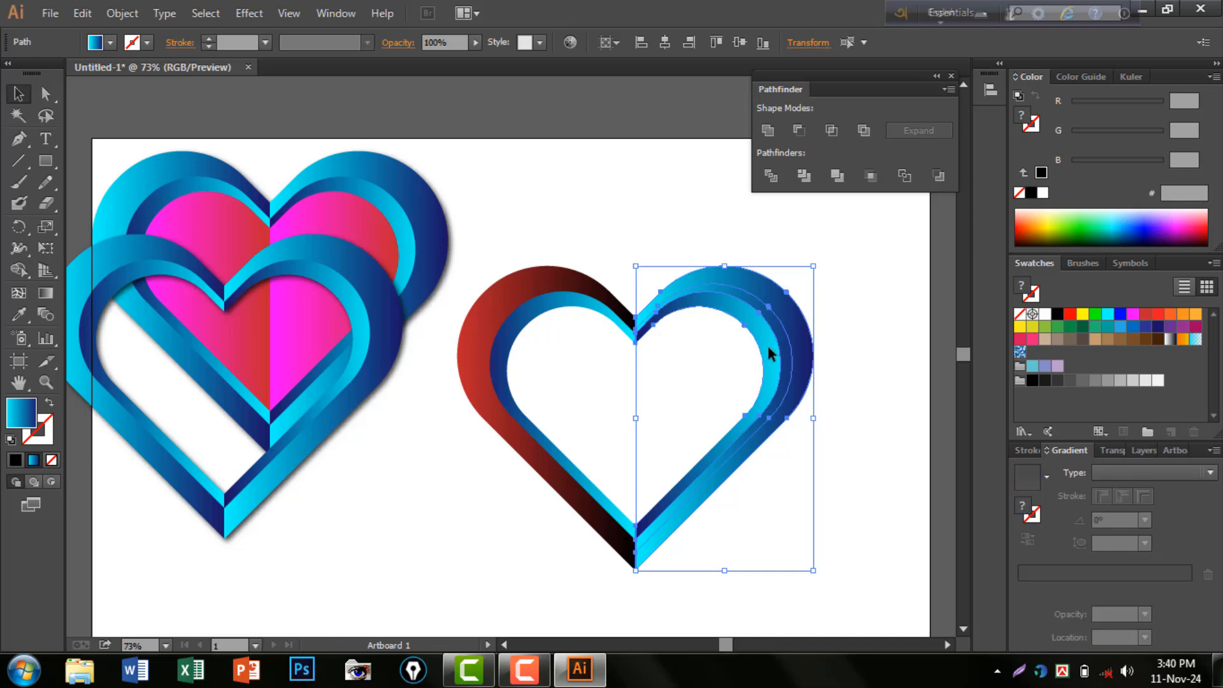
left_click(519, 335, "shift")
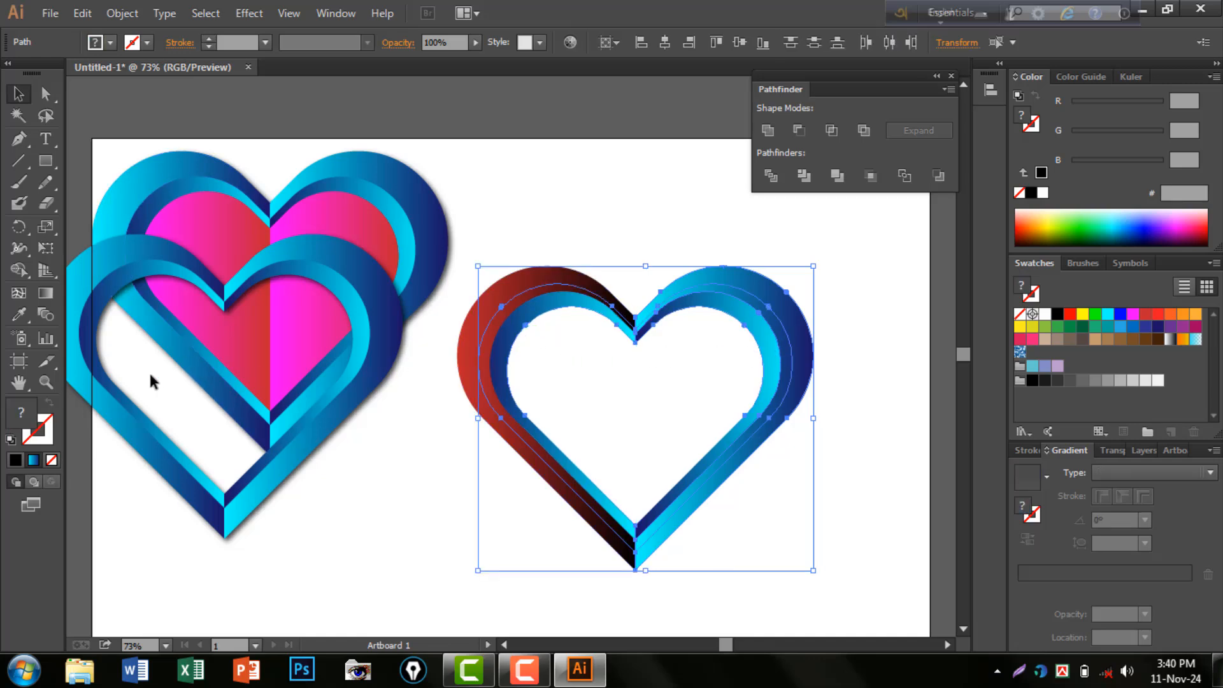
left_click(26, 317)
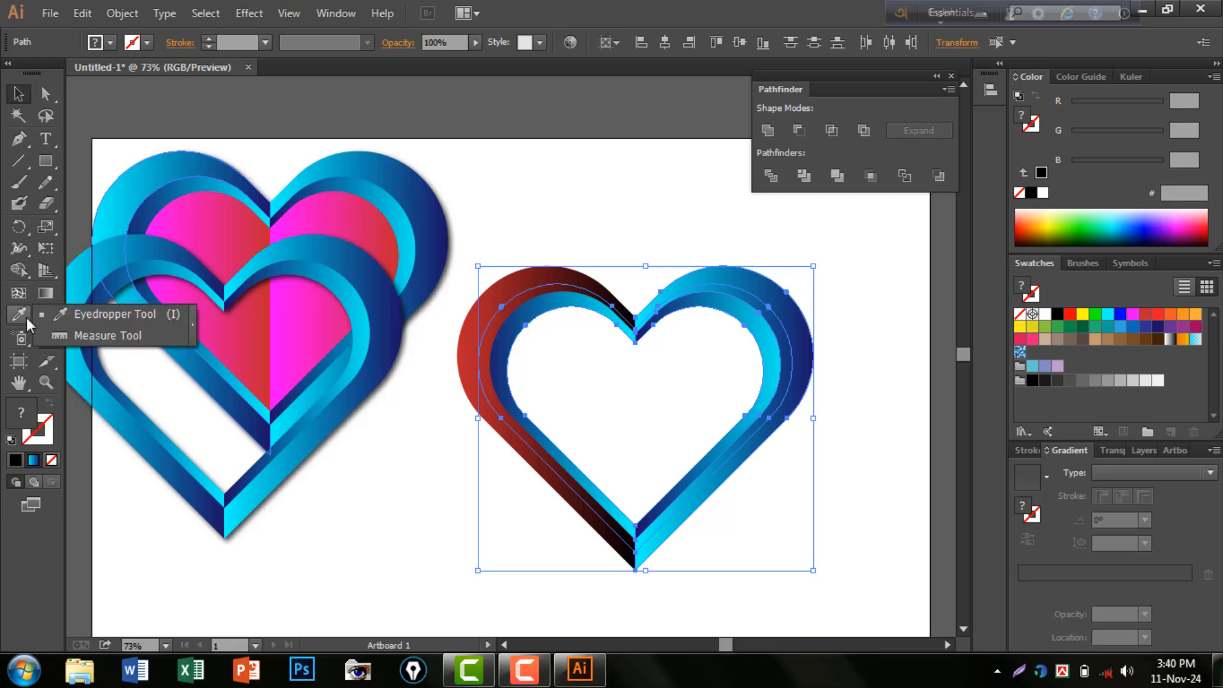
left_click(92, 312)
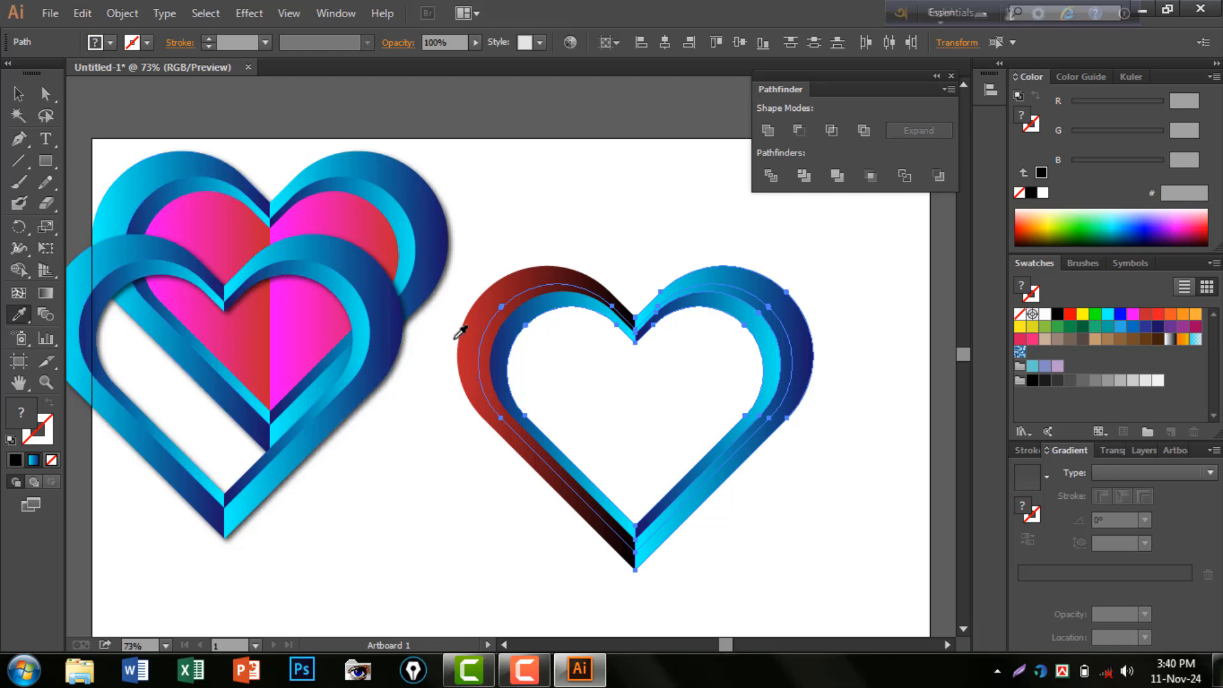
left_click(483, 318)
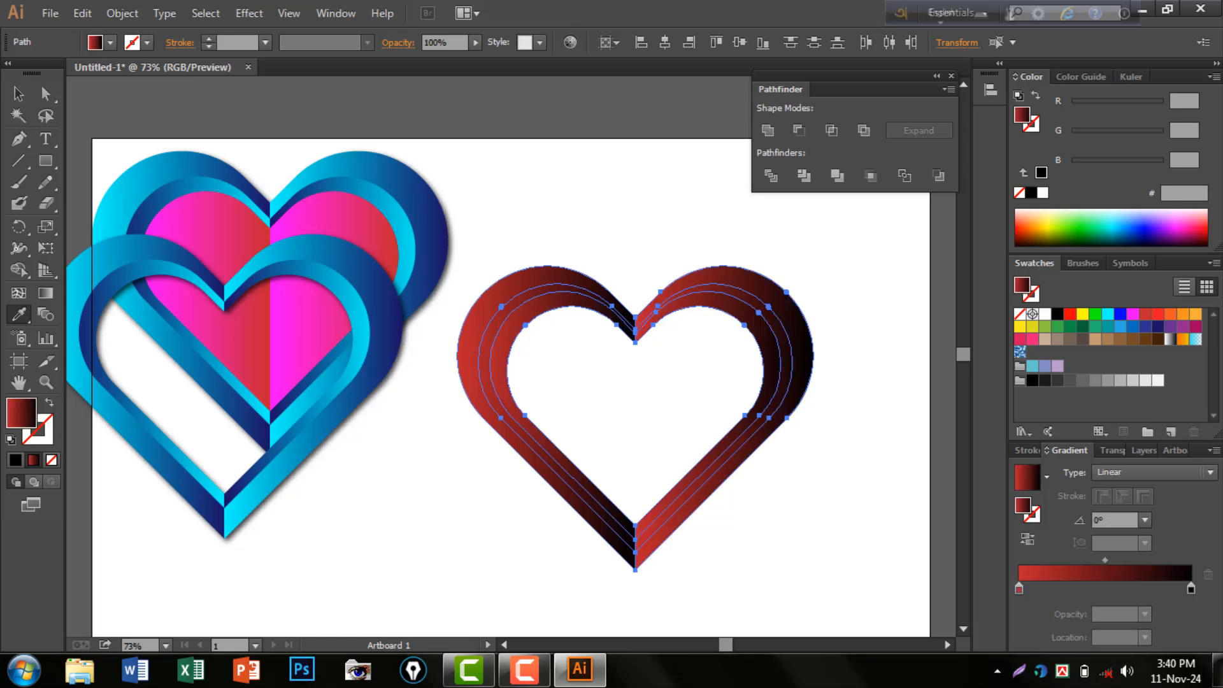
key("v")
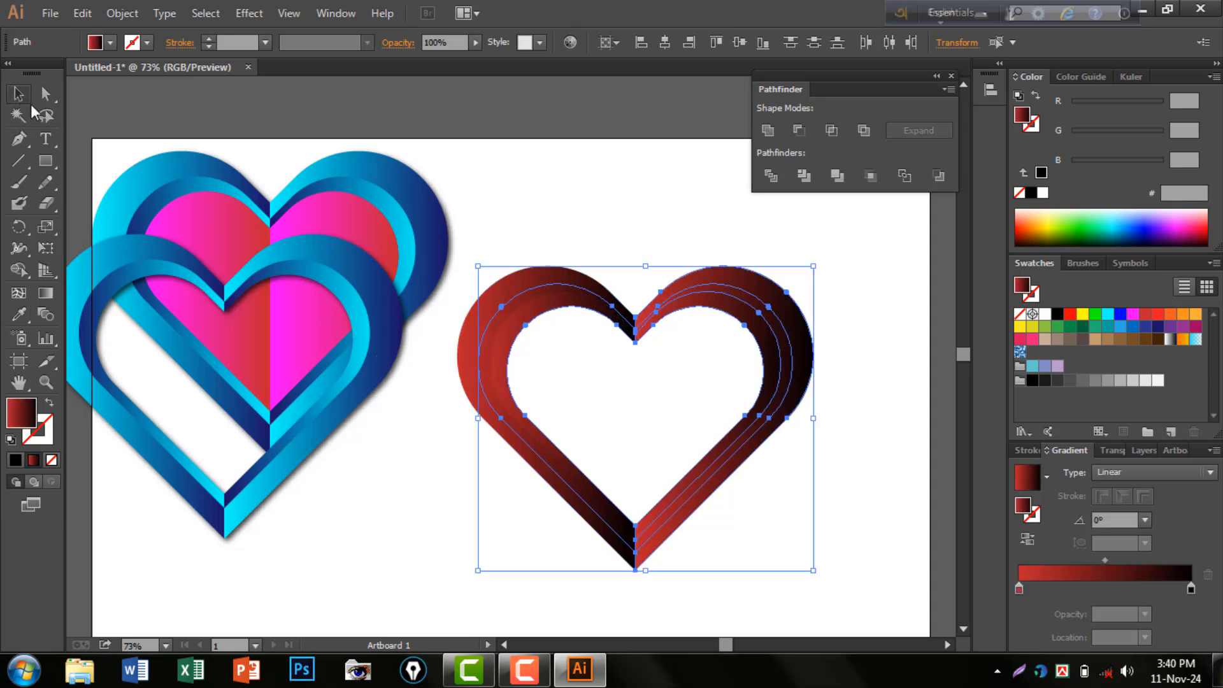
left_click(880, 455)
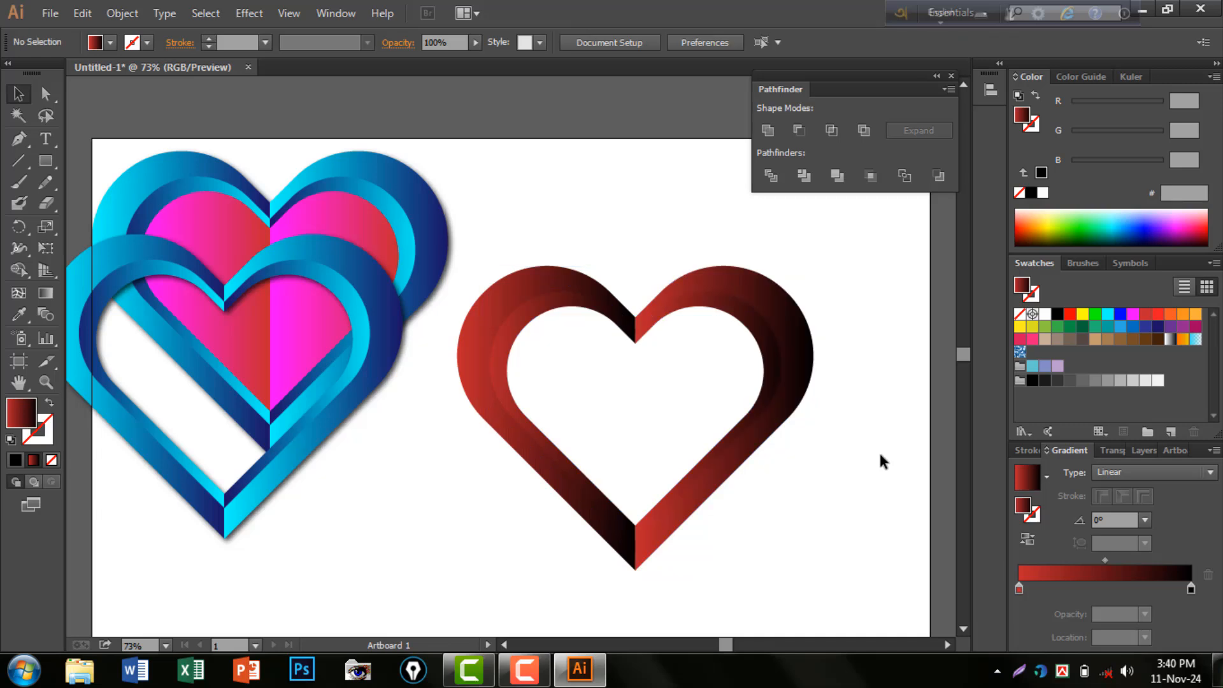
Reverse the gradient on both the right and left inner bands of the red hollow heart, and deselect
left_click(764, 357)
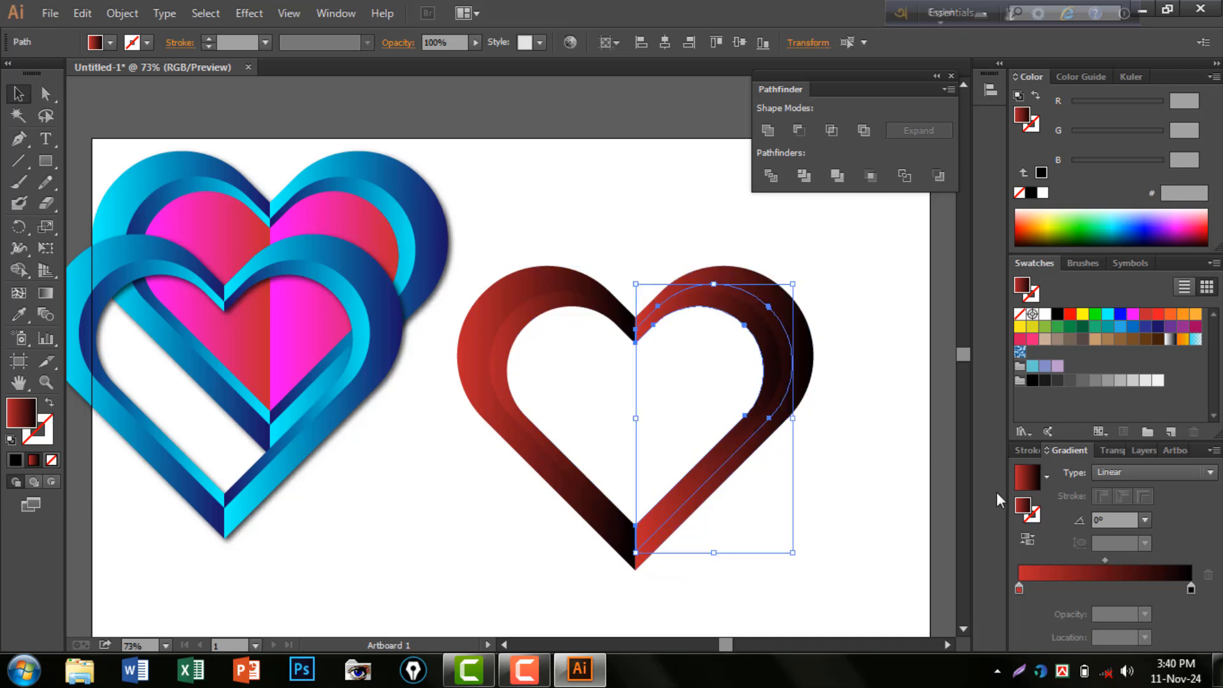
left_click(1028, 536)
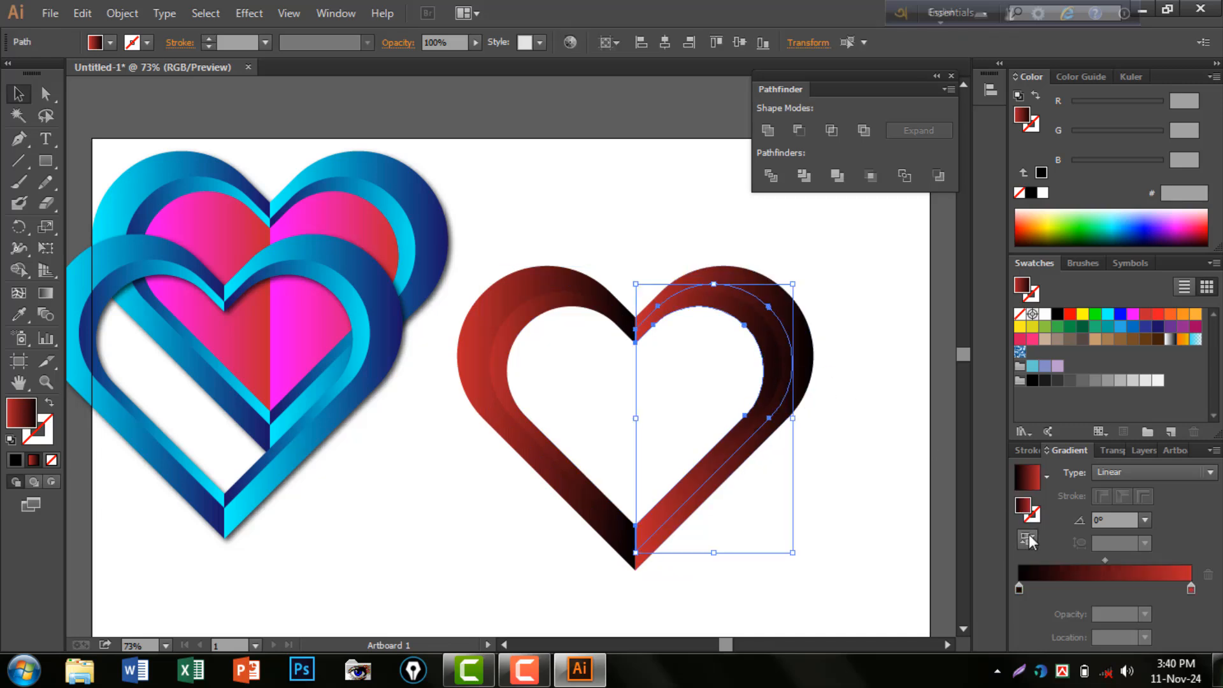
left_click(854, 450)
left_click(508, 380)
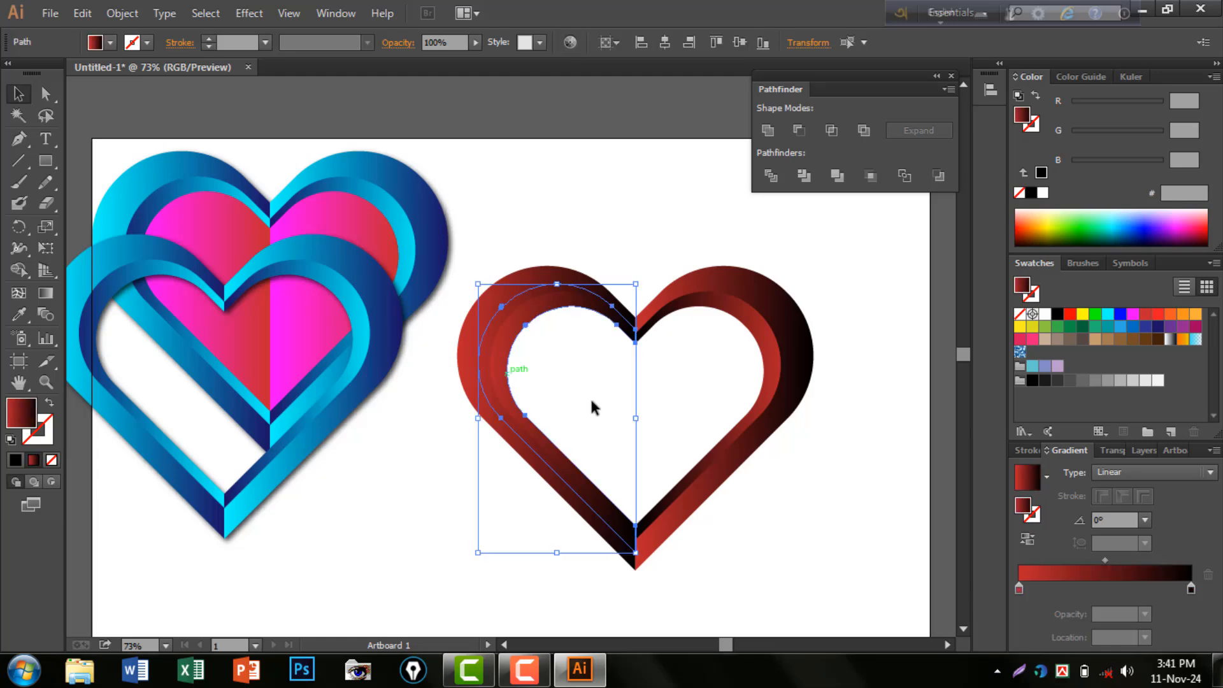
left_click(1028, 539)
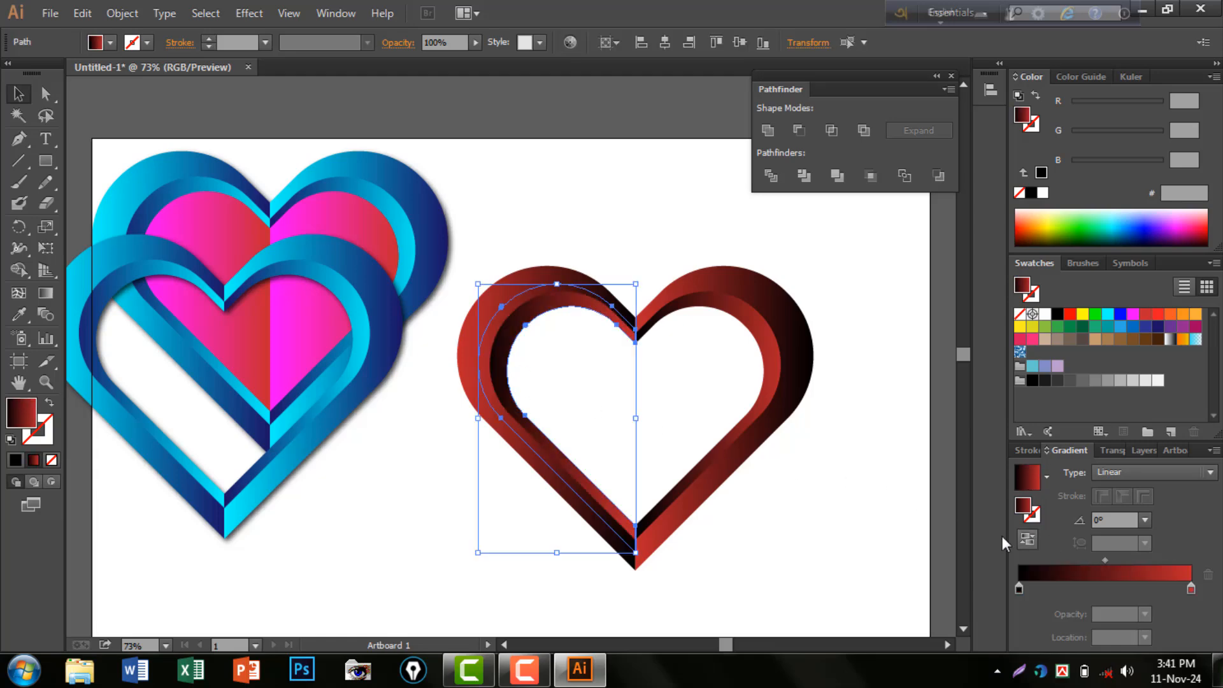
left_click(800, 526)
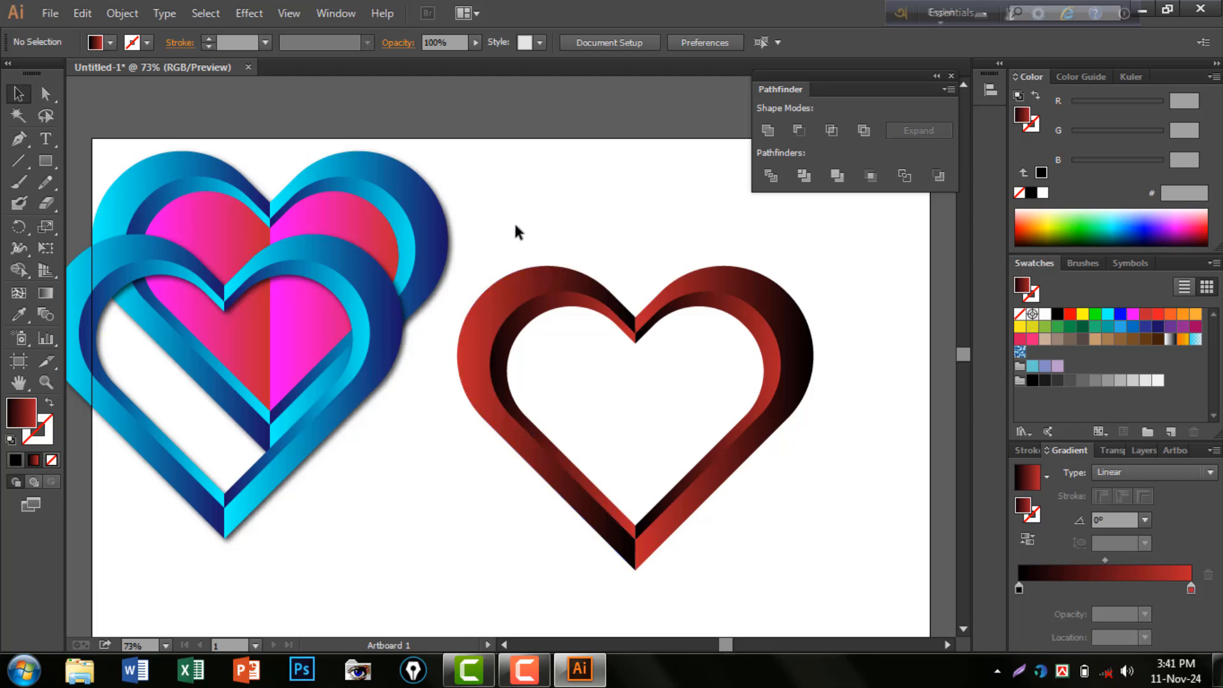
Group the red hollow heart's bands, apply a Multiply Drop Shadow with 75% opacity and 4 px offsets and blur, and deselect
left_click_drag(515, 225, 817, 479)
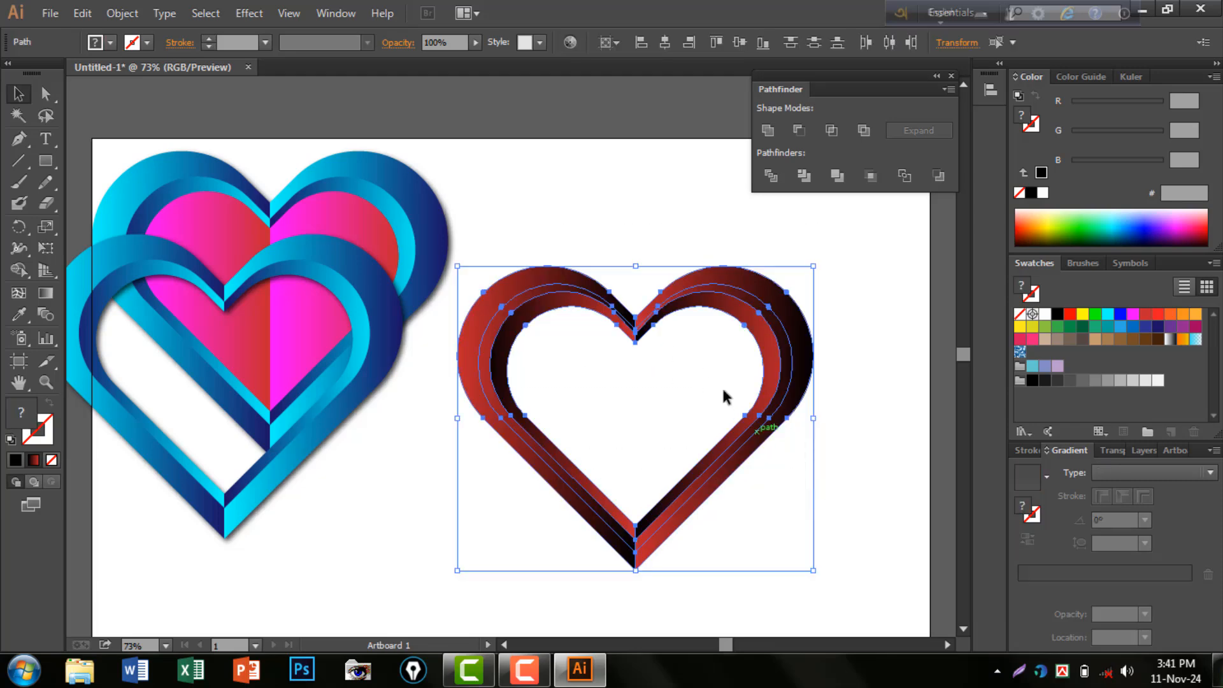
right_click(684, 300)
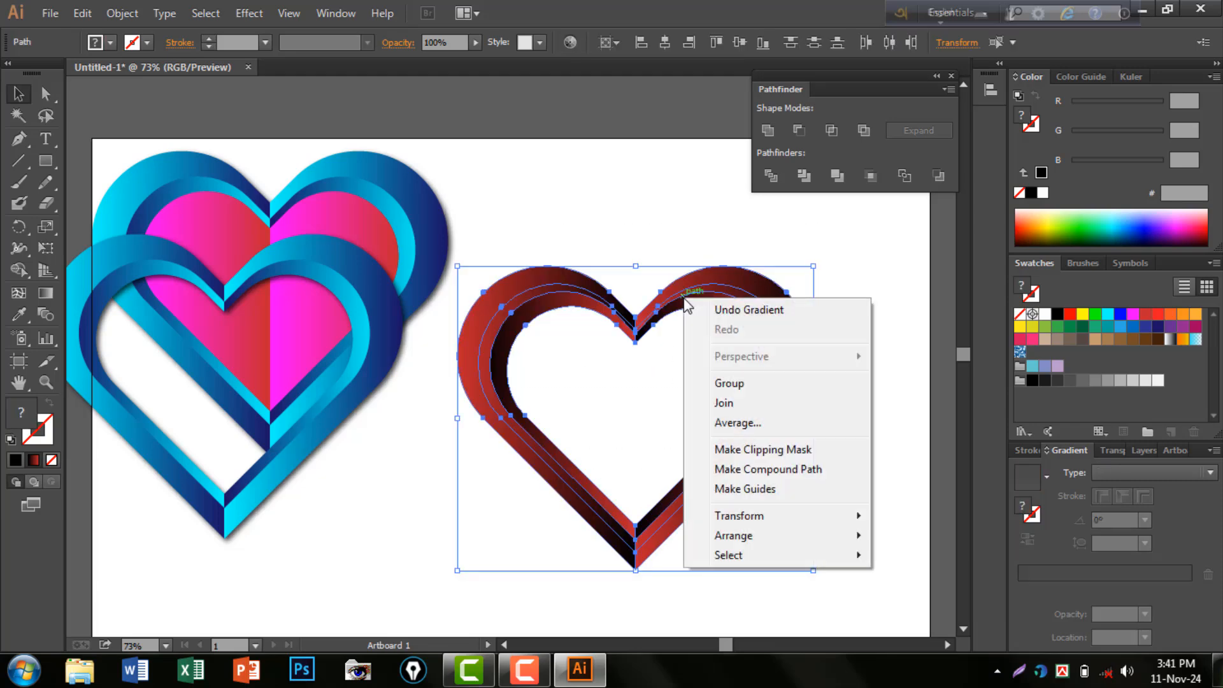
left_click(739, 383)
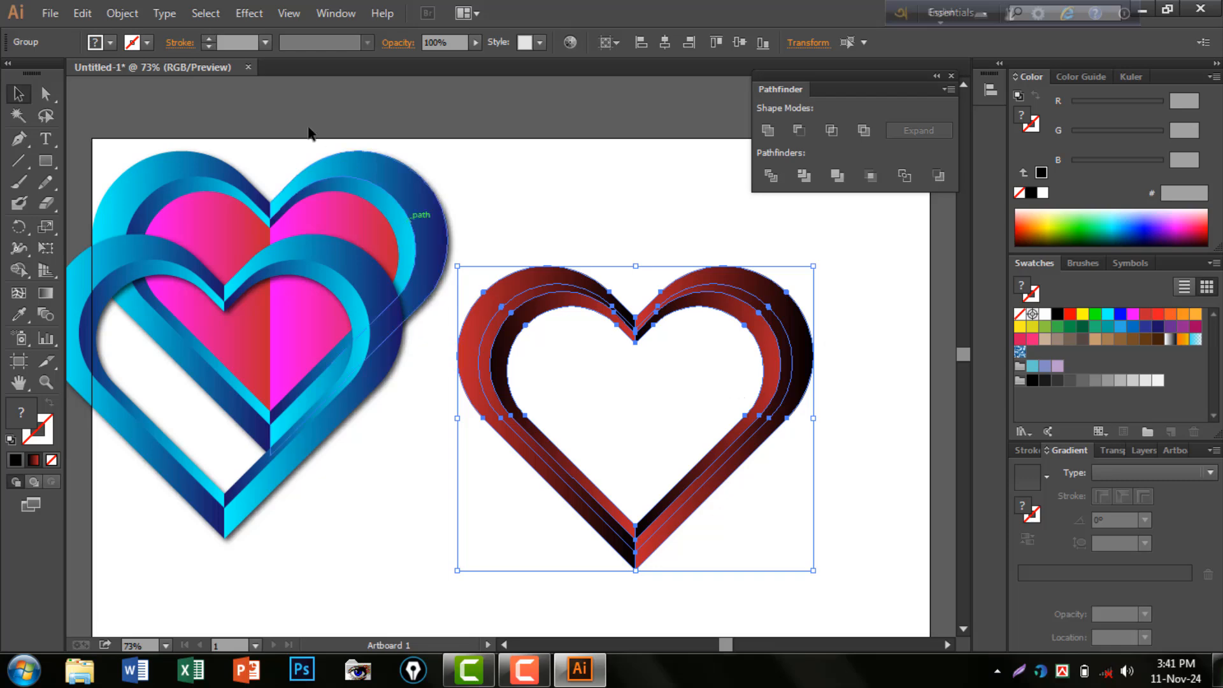
left_click(257, 17)
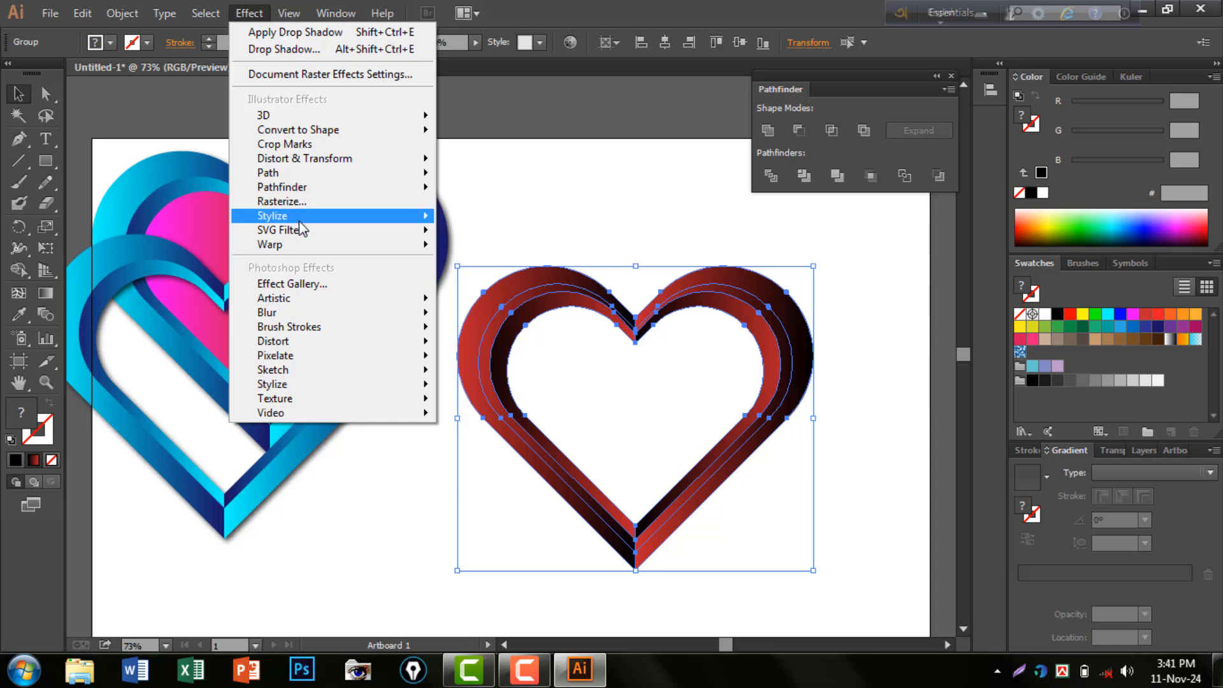
mouse_move(319, 216)
left_click(485, 226)
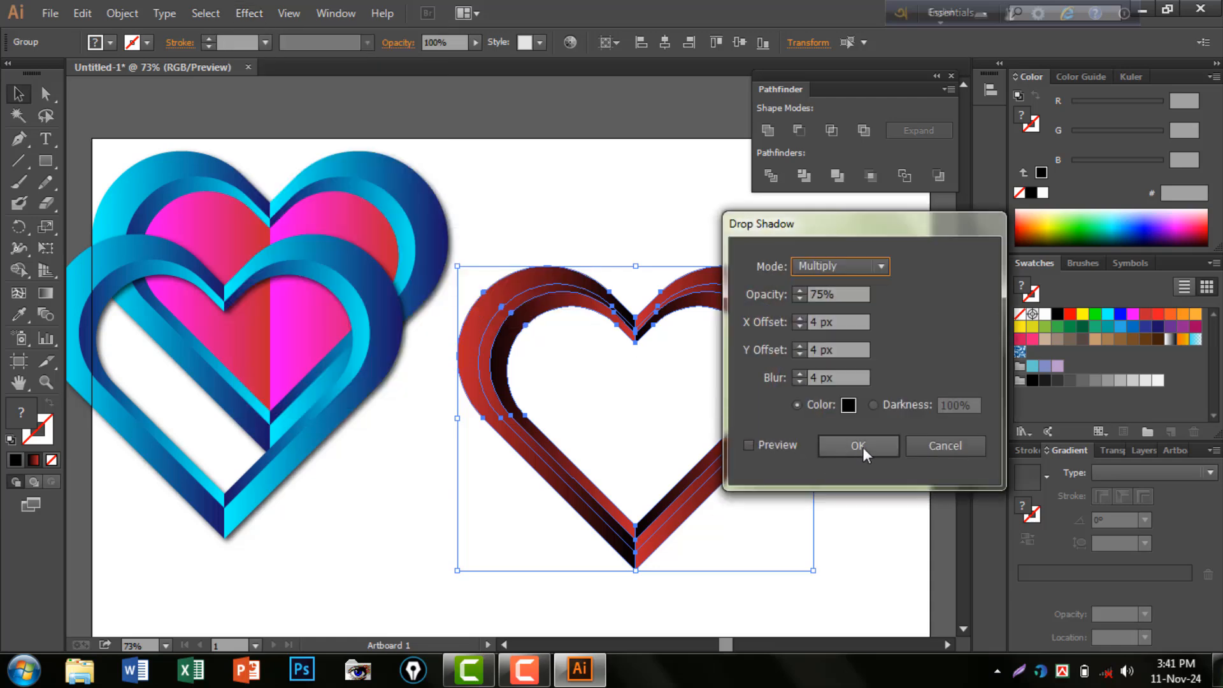
left_click(858, 445)
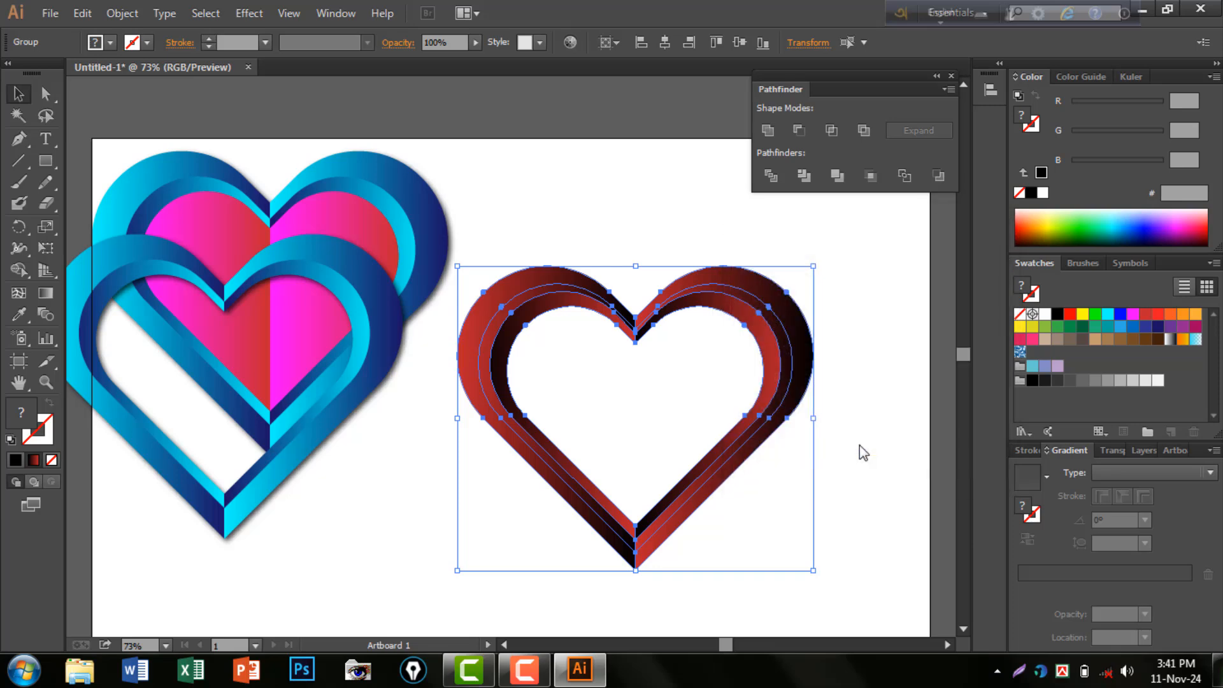
left_click(858, 443)
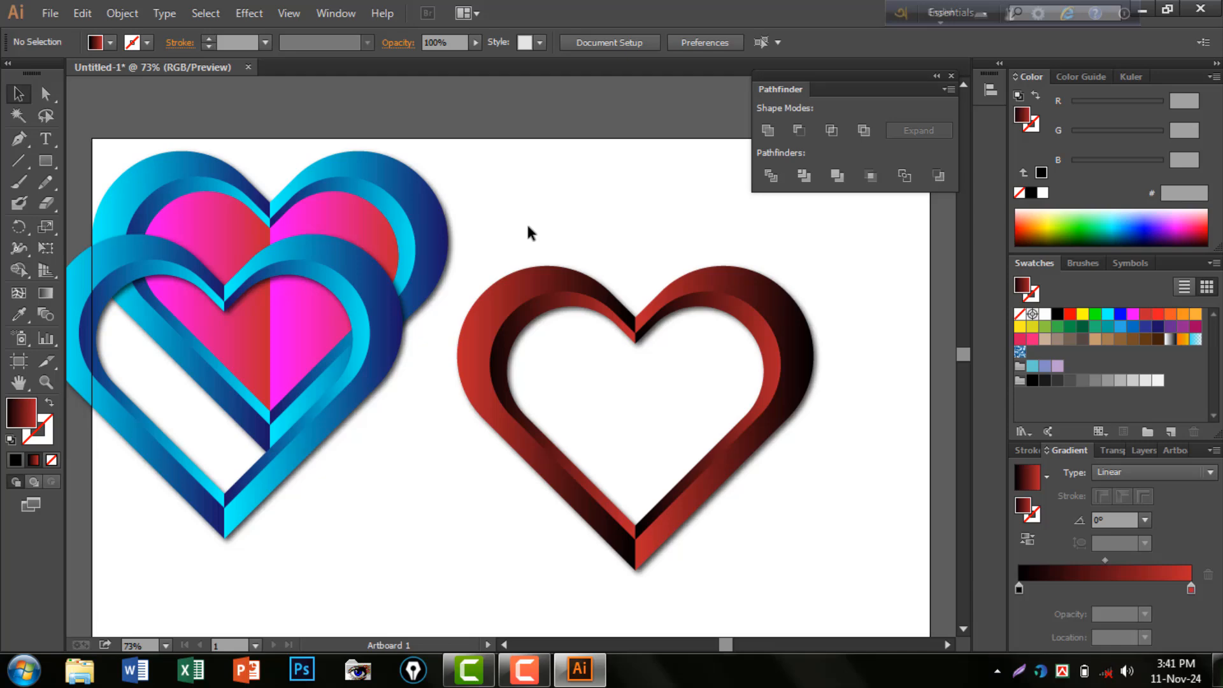
Move the red hollow heart to the lower-left of the artboard and place a copy of the upper-left filled heart on the right half
left_click_drag(527, 227, 764, 428)
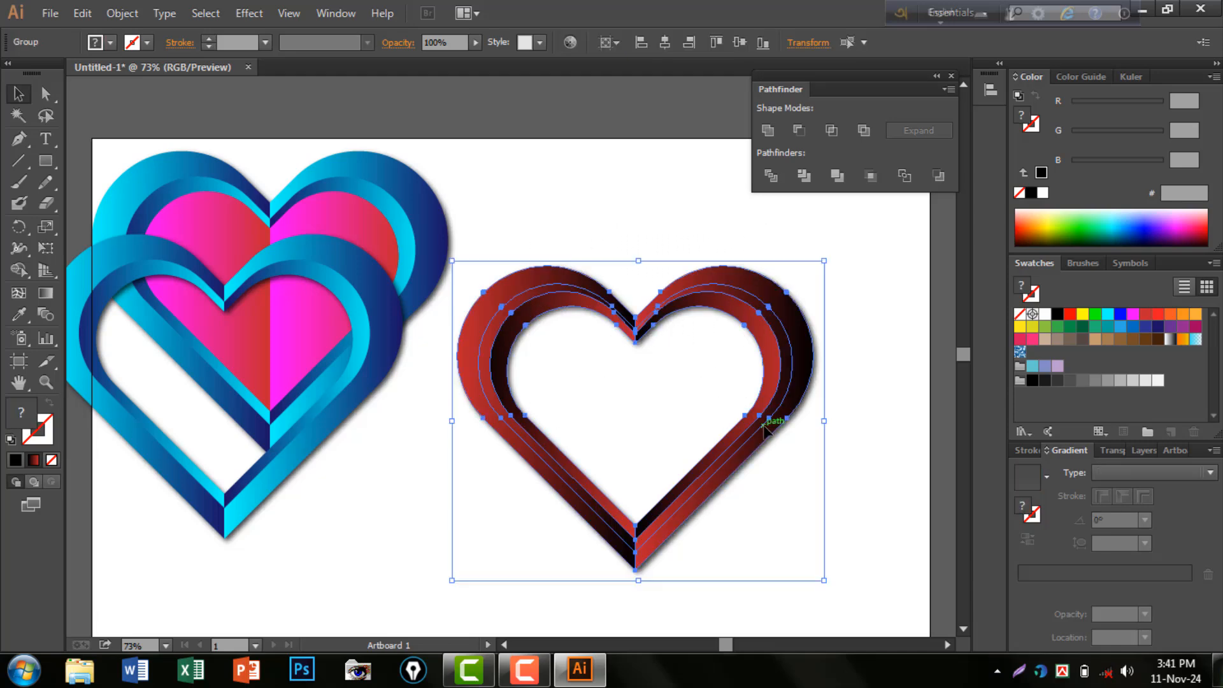
left_click_drag(697, 289, 332, 391)
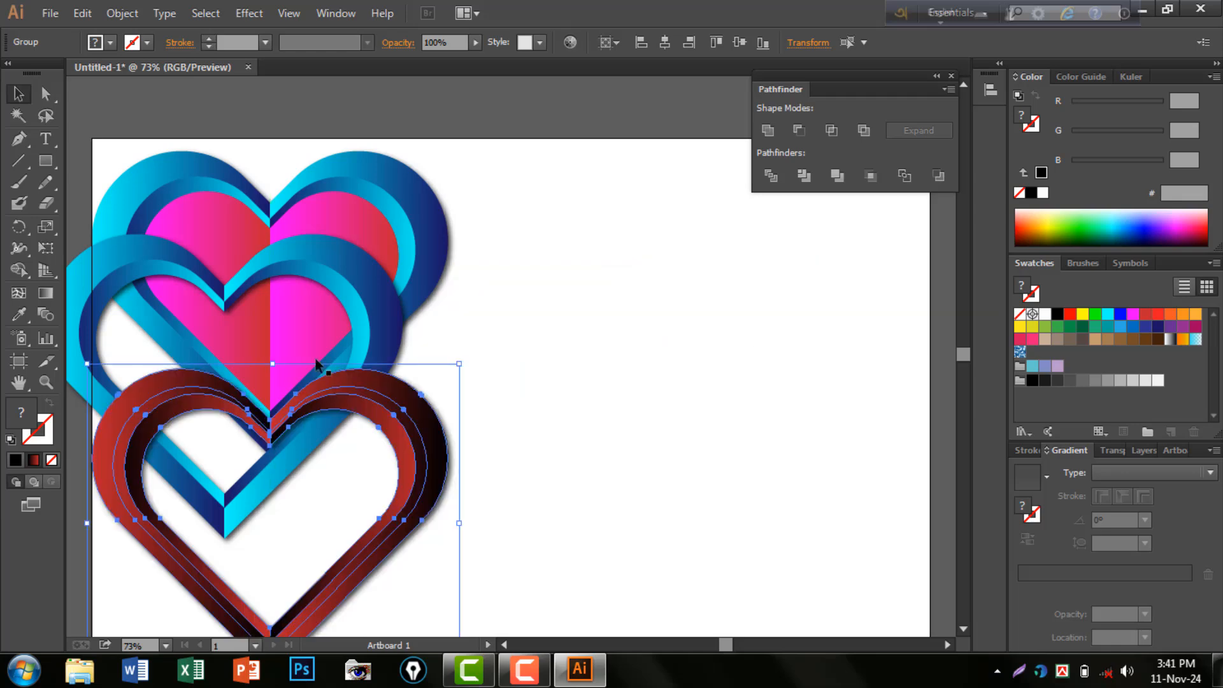
left_click(216, 167)
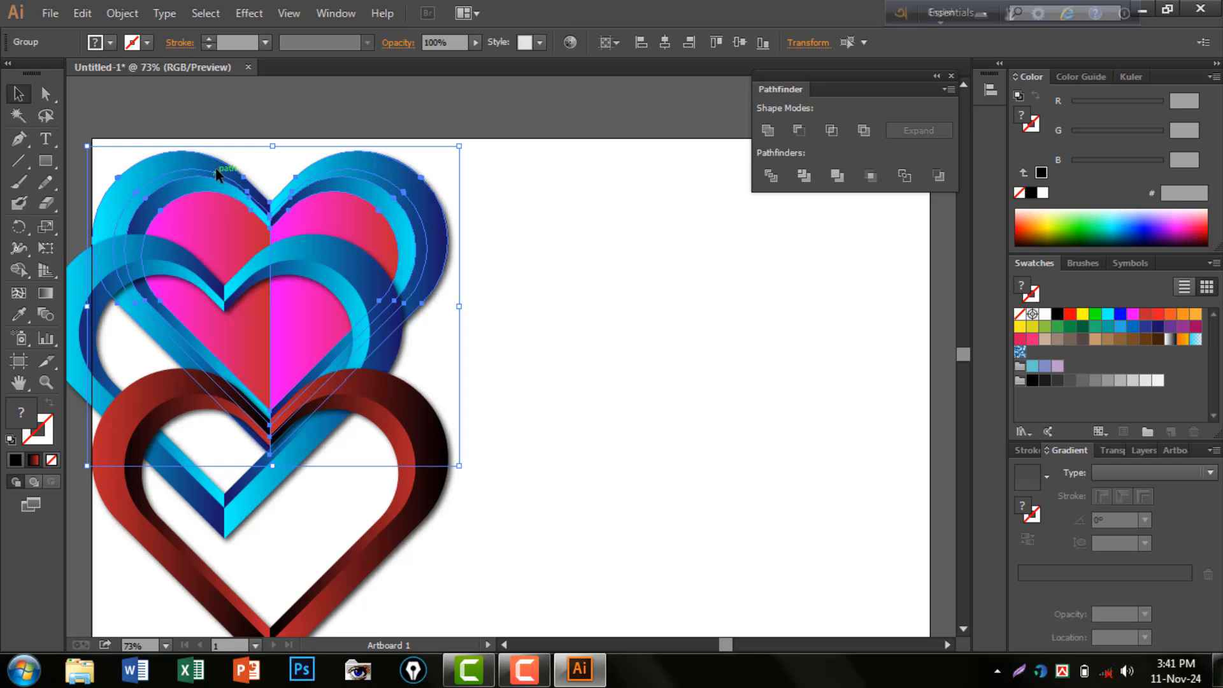
left_click_drag(221, 170, 618, 275)
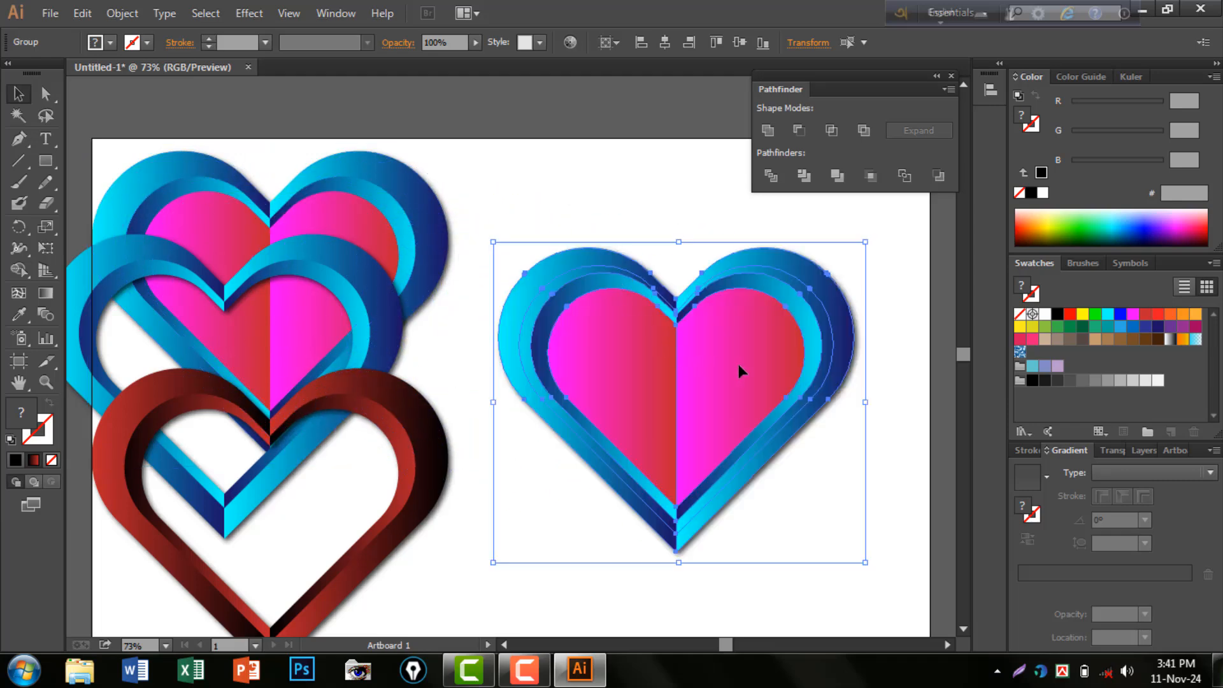
Ungroup the copied filled heart into its layer groups, and deselect
right_click(573, 264)
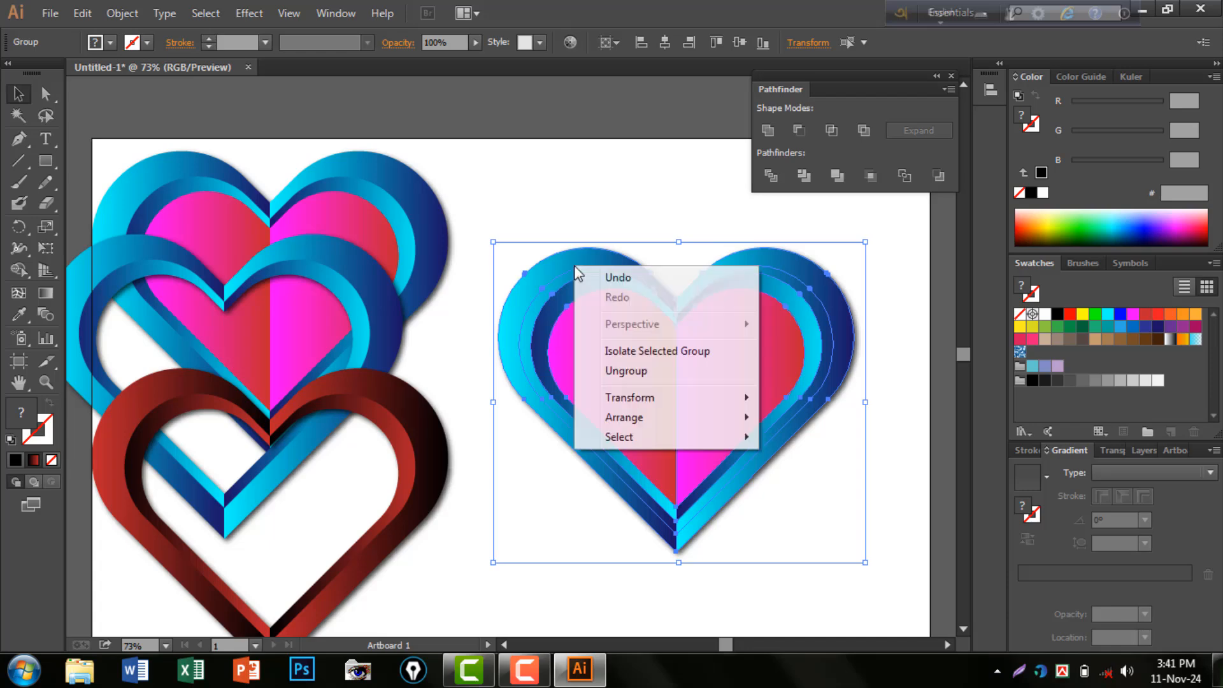
left_click(633, 373)
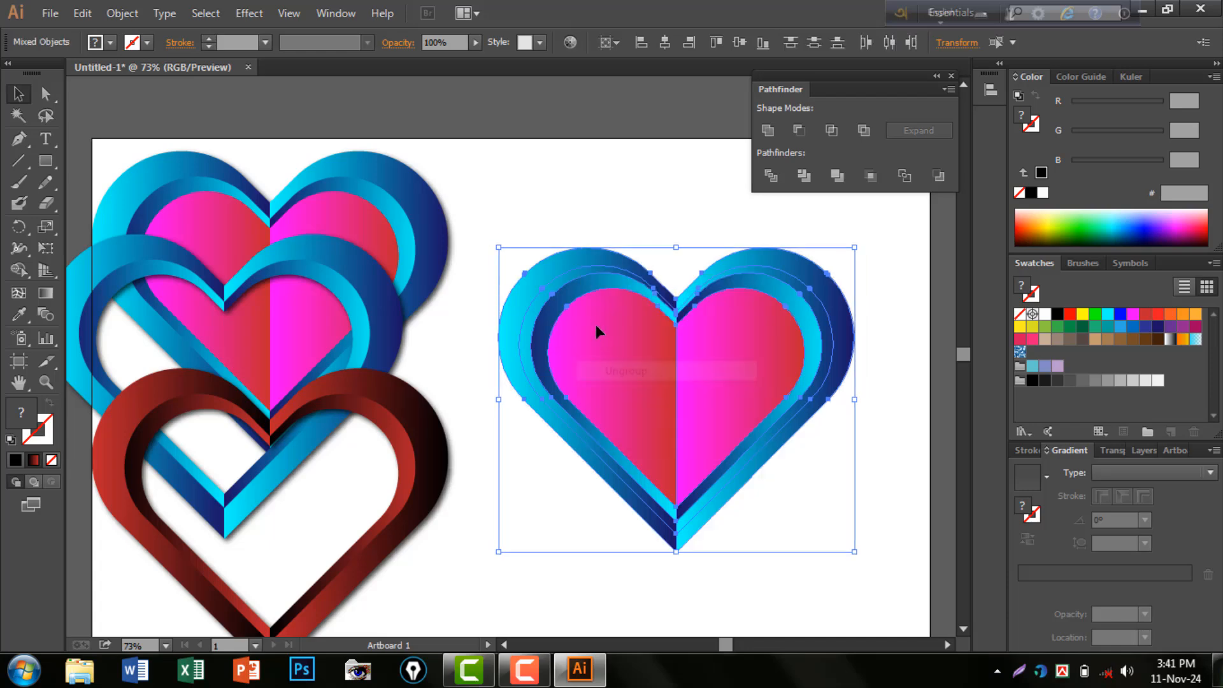
right_click(570, 267)
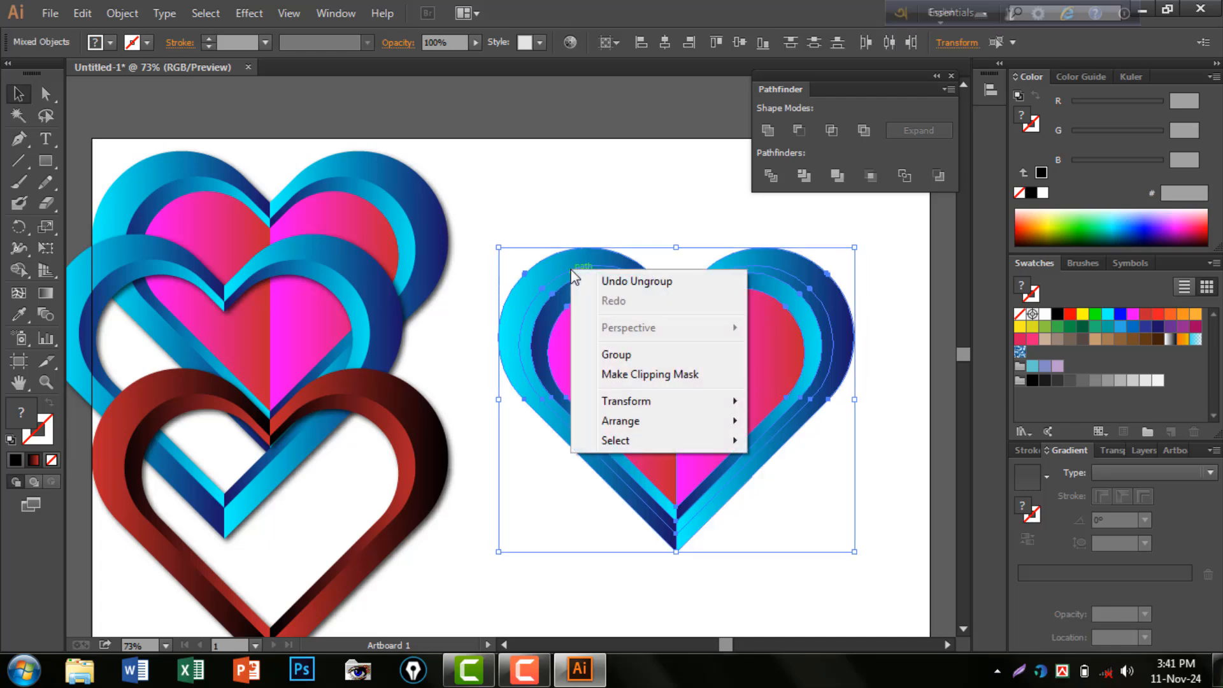
left_click(874, 388)
left_click(874, 388)
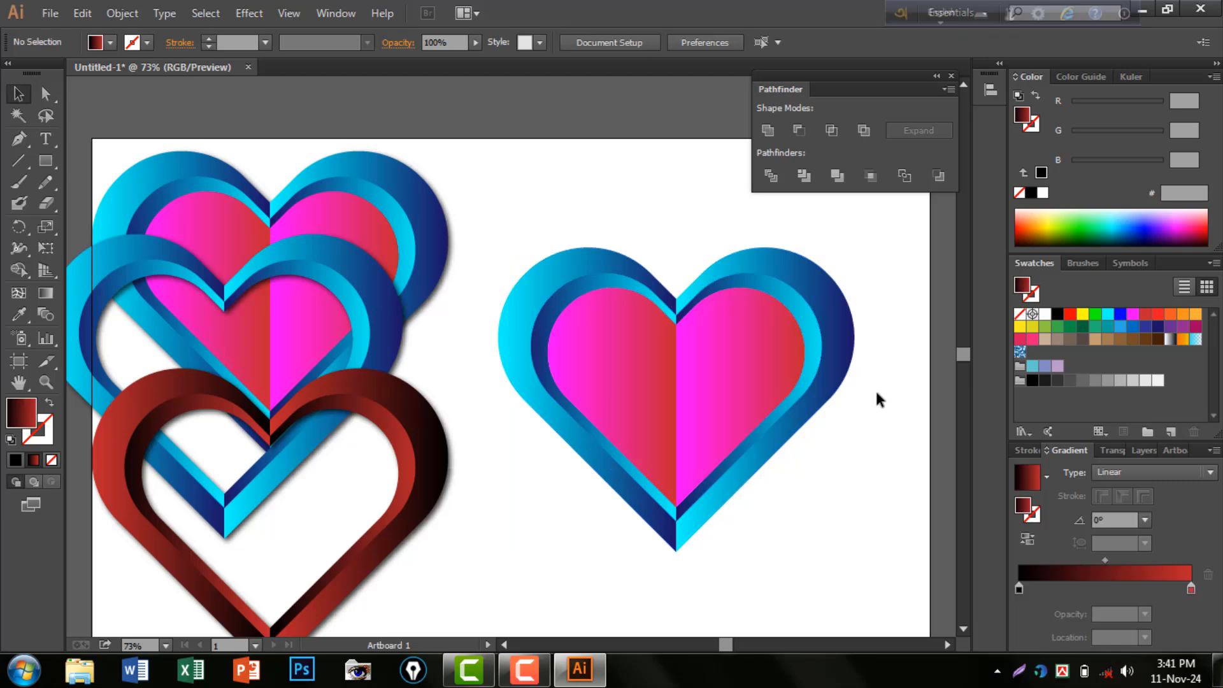
Ungroup the outer and inner blue layers of the copied filled heart into separate left and right paths
left_click(555, 267)
right_click(555, 264)
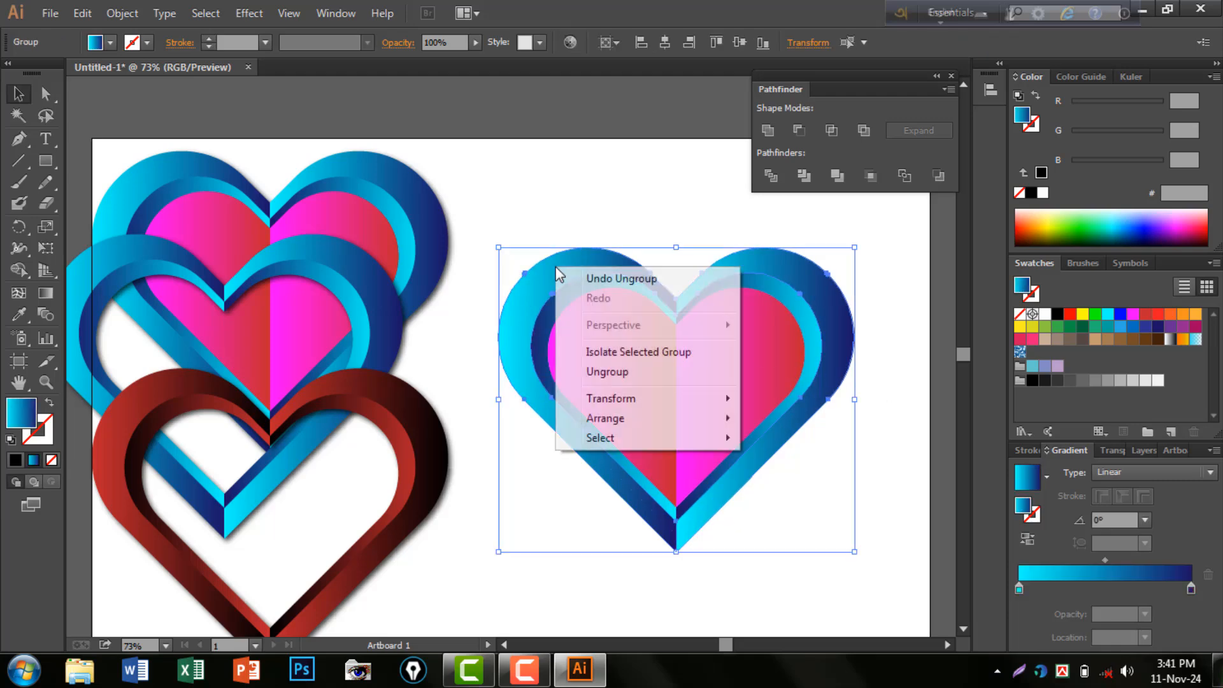
left_click(621, 372)
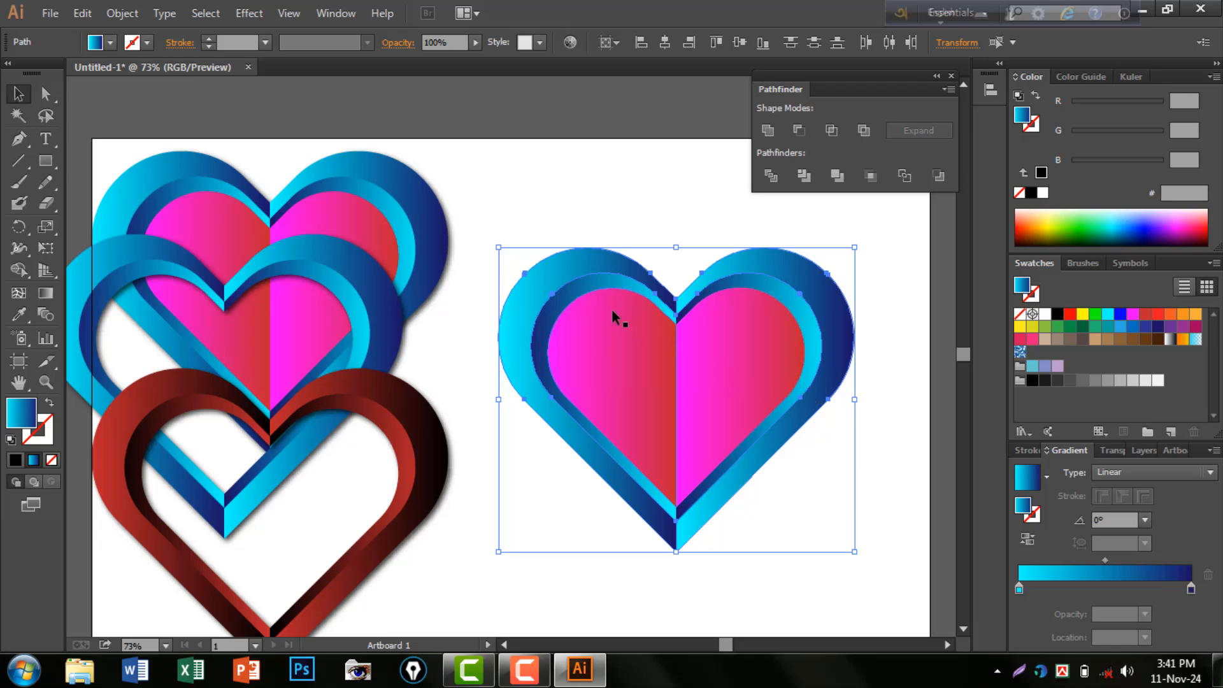
left_click(580, 284)
right_click(580, 284)
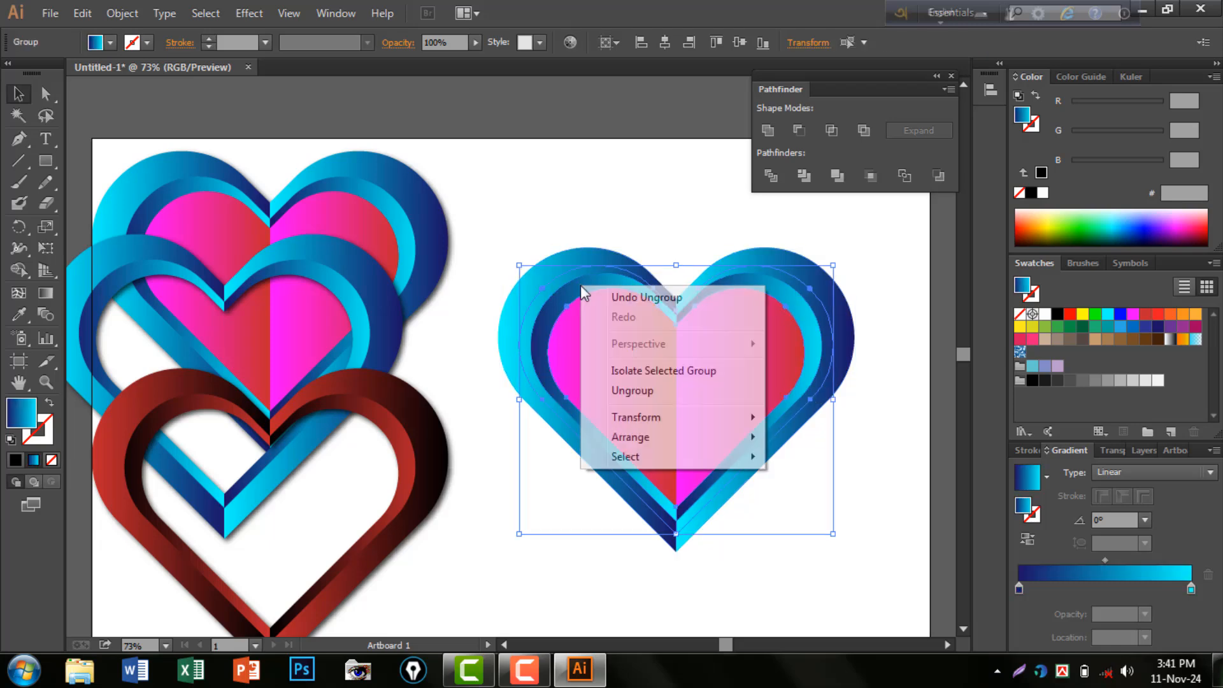
left_click(632, 391)
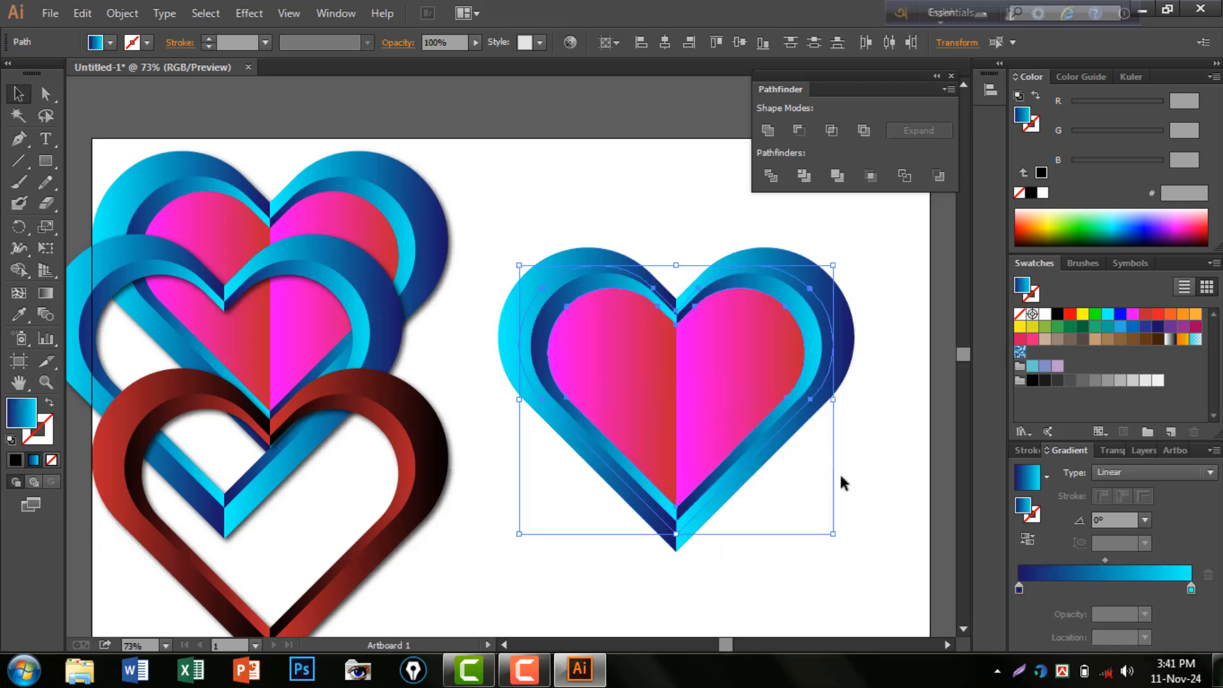
Recolour all layers of the copied filled heart with the red-to-black gradient sampled from the red hollow heart using the Eyedropper, and deselect
left_click(851, 493)
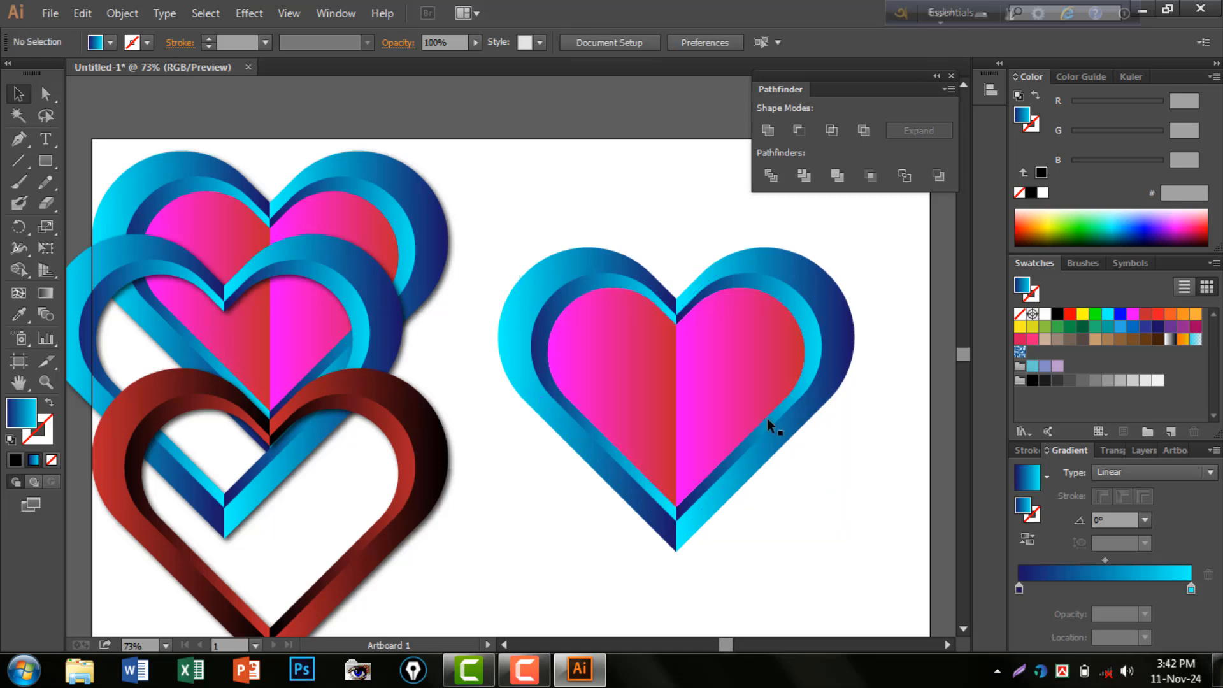
left_click(550, 273)
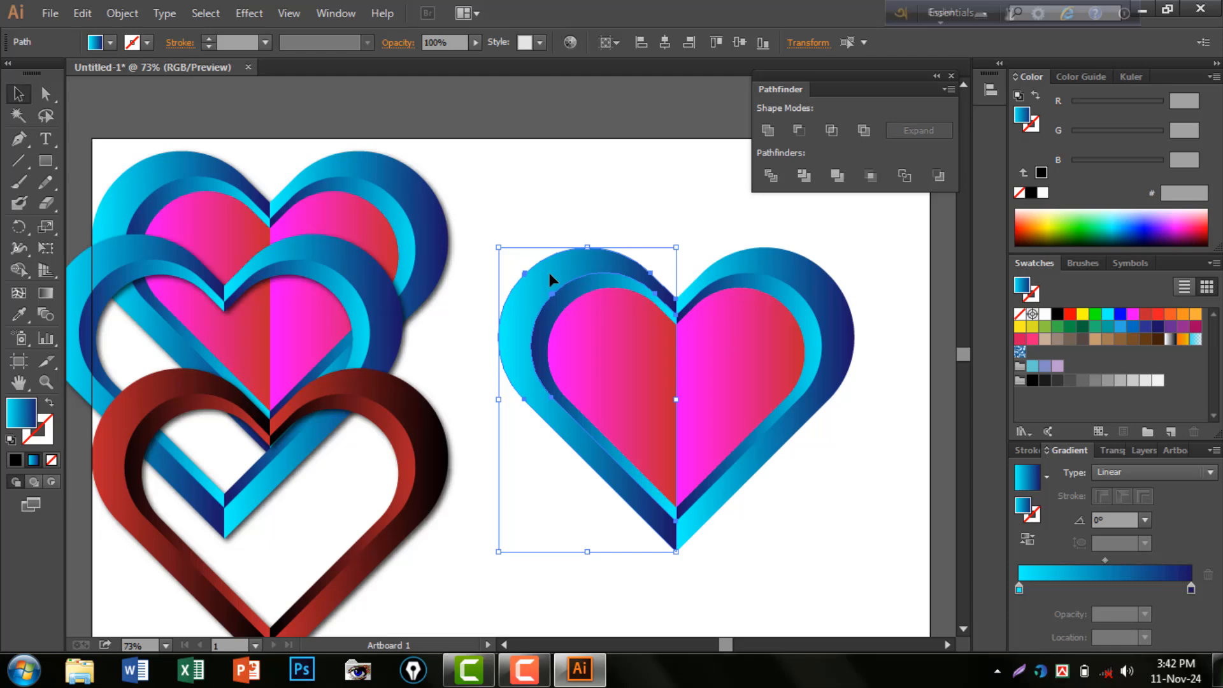
left_click(817, 277, "shift")
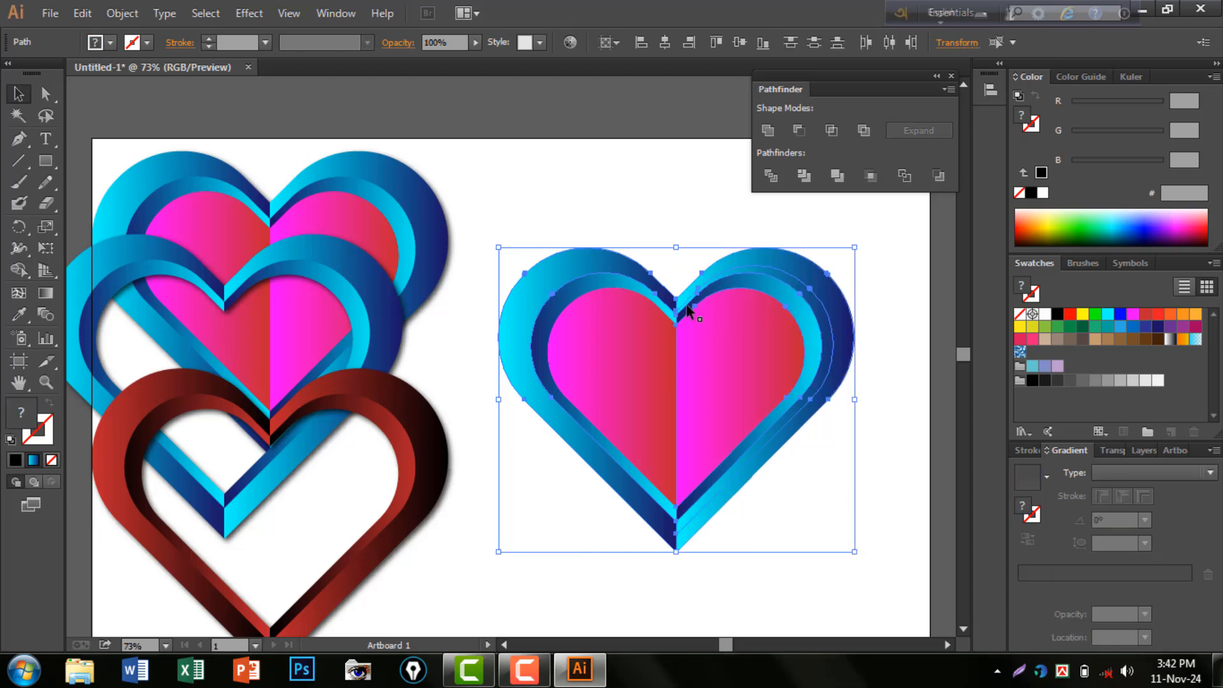
left_click(552, 299, "shift")
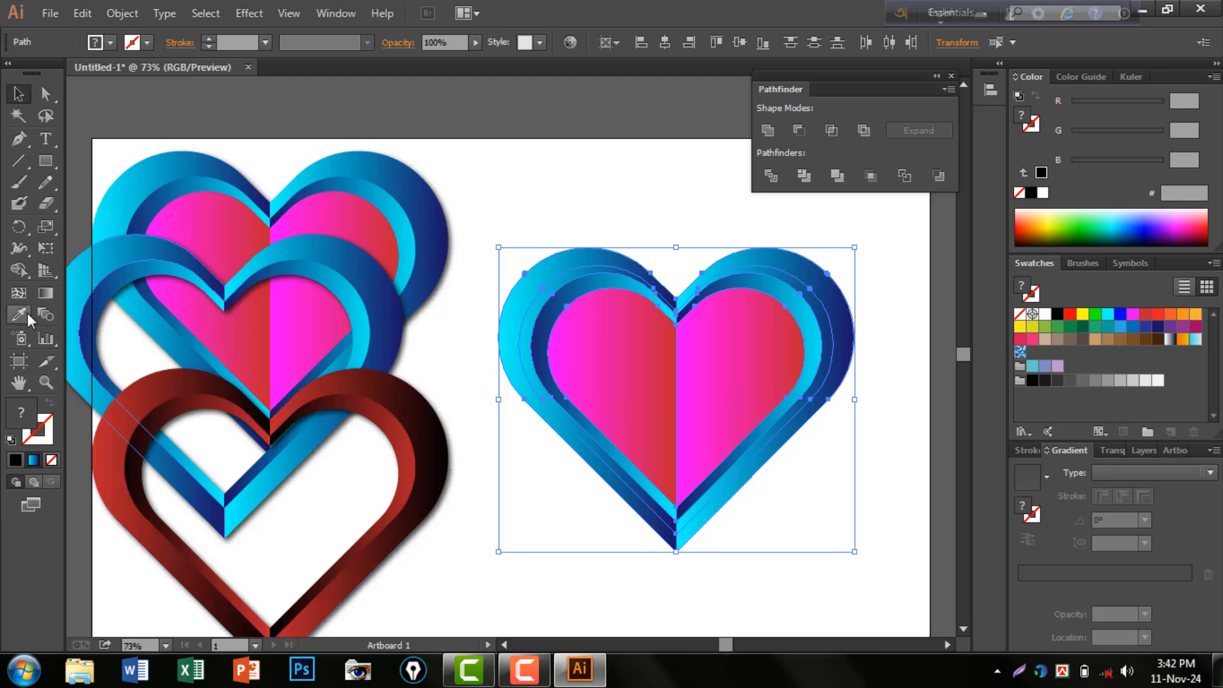
left_click_drag(25, 312, 98, 312)
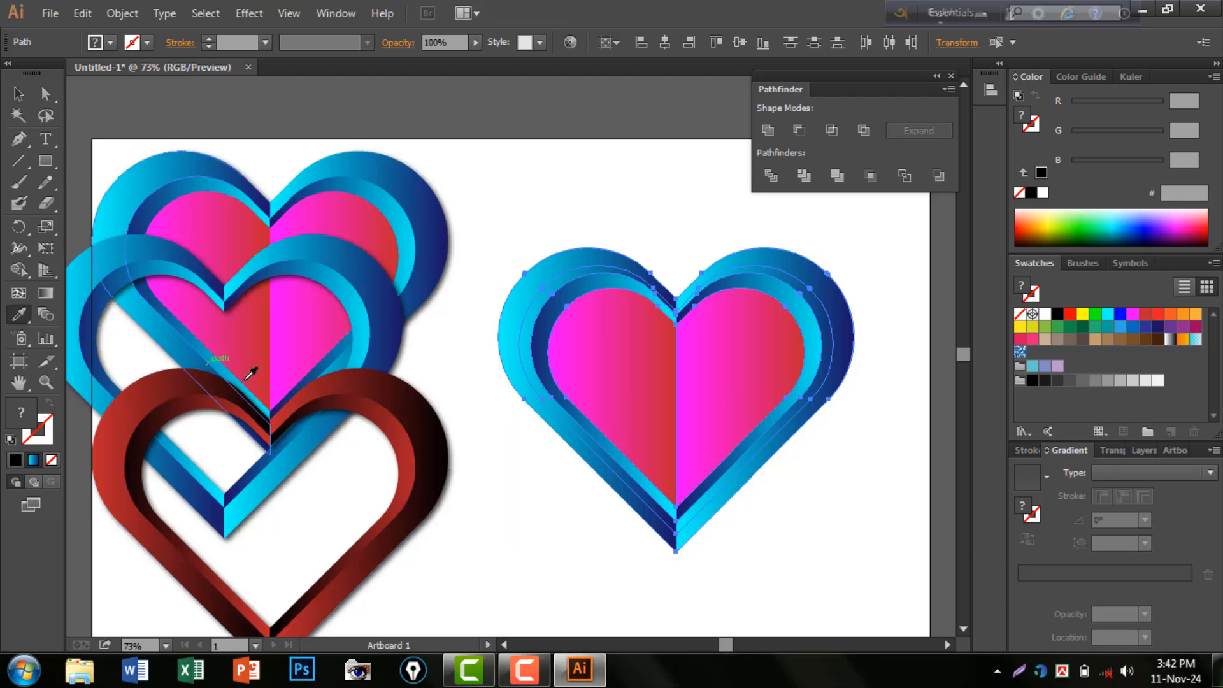
left_click(412, 412)
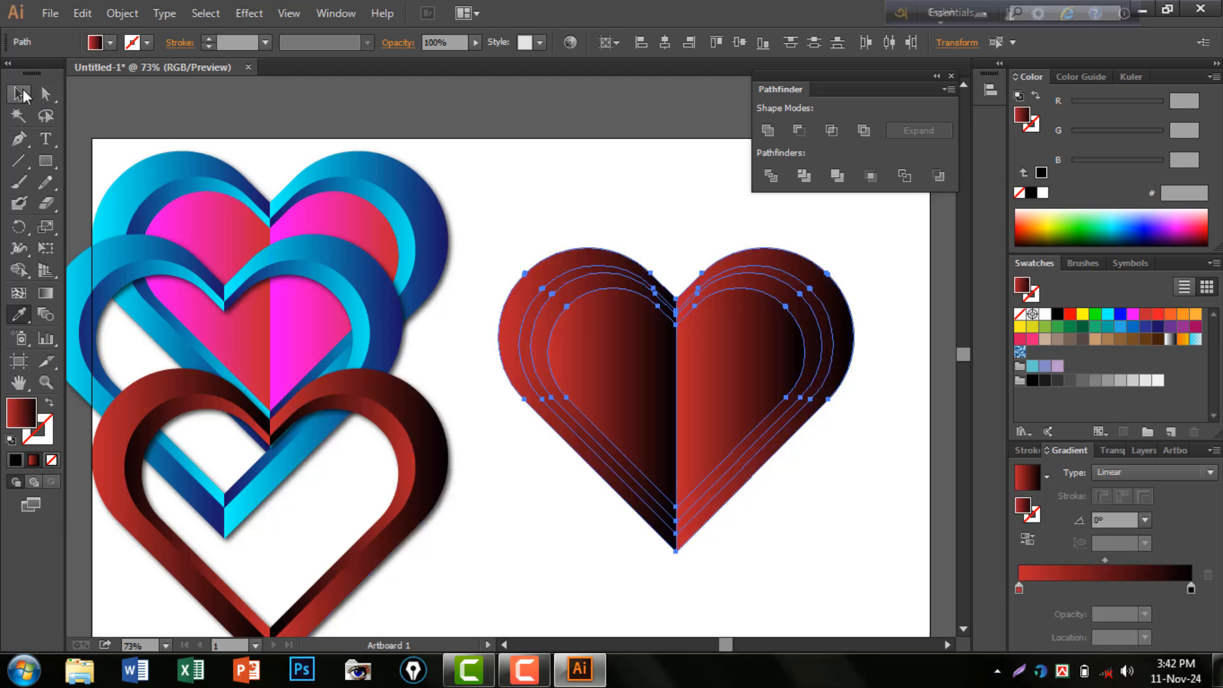
left_click(18, 94)
left_click(805, 570)
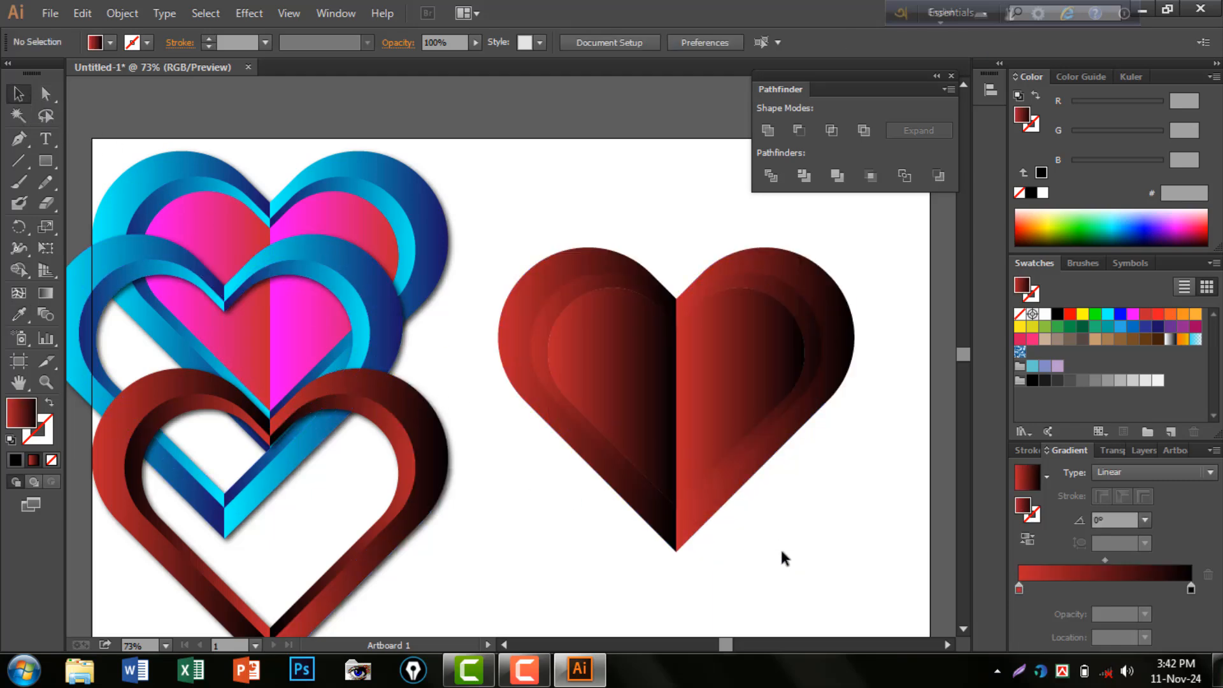
Reverse the gradient of the left and right halves of the copied heart's second layer to run black to red
left_click(539, 331)
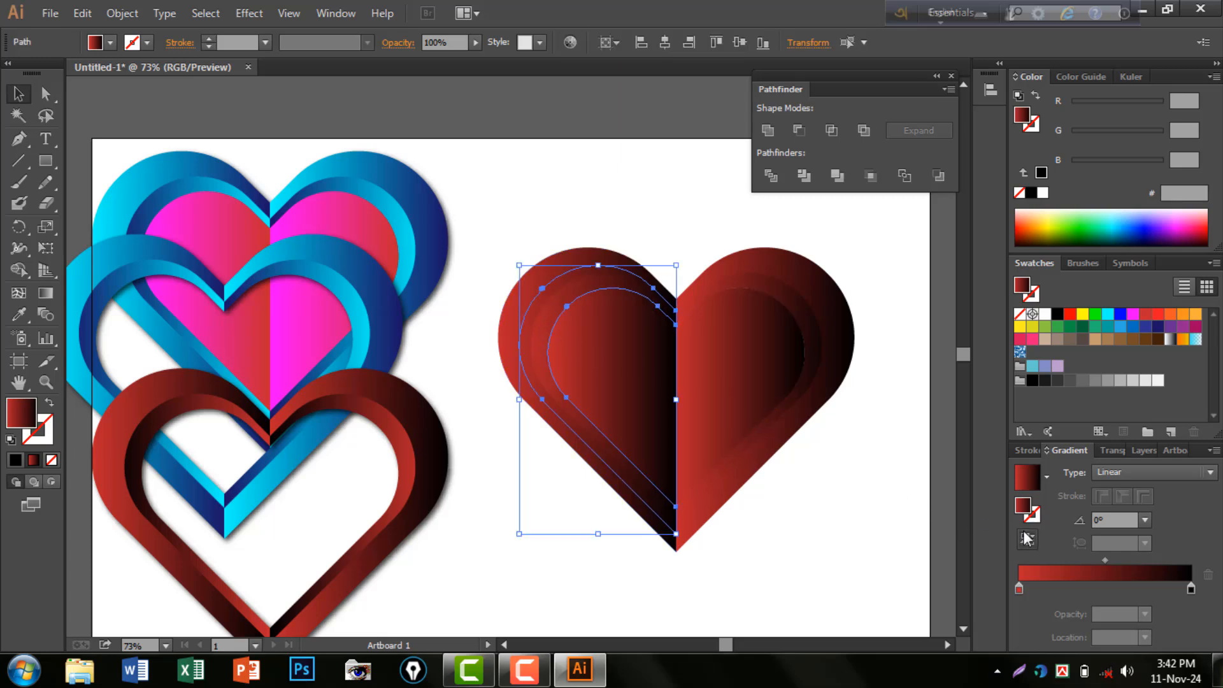
left_click(1027, 538)
left_click(895, 468)
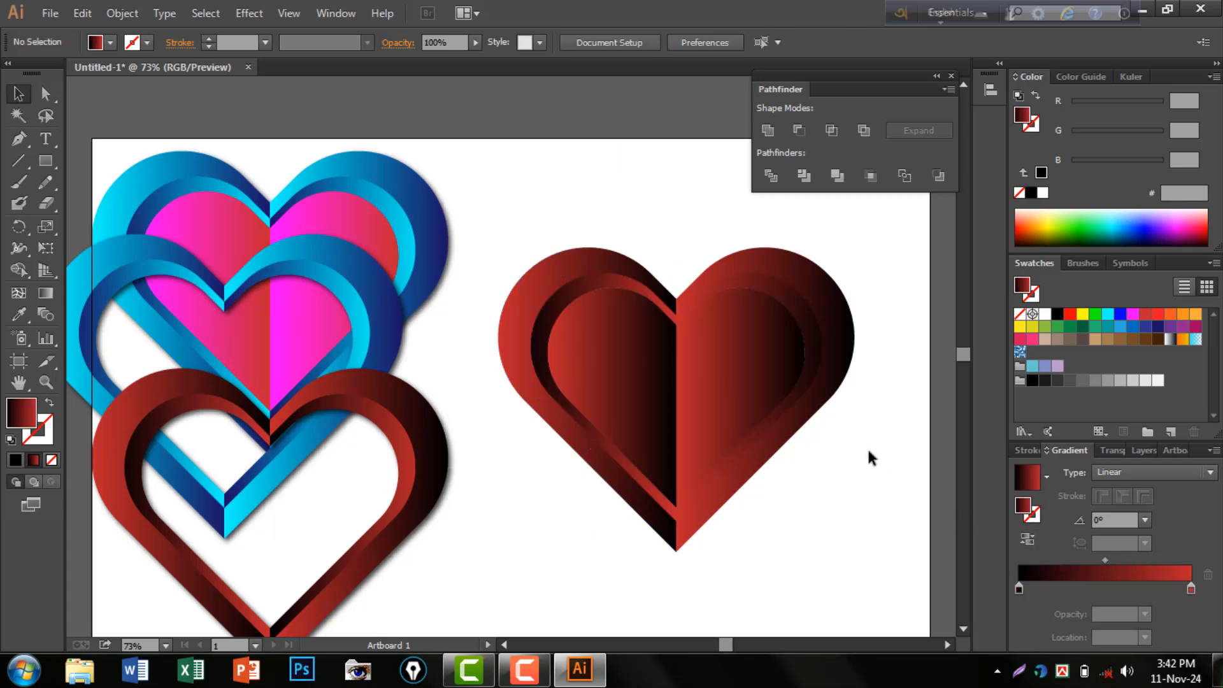
left_click(810, 339)
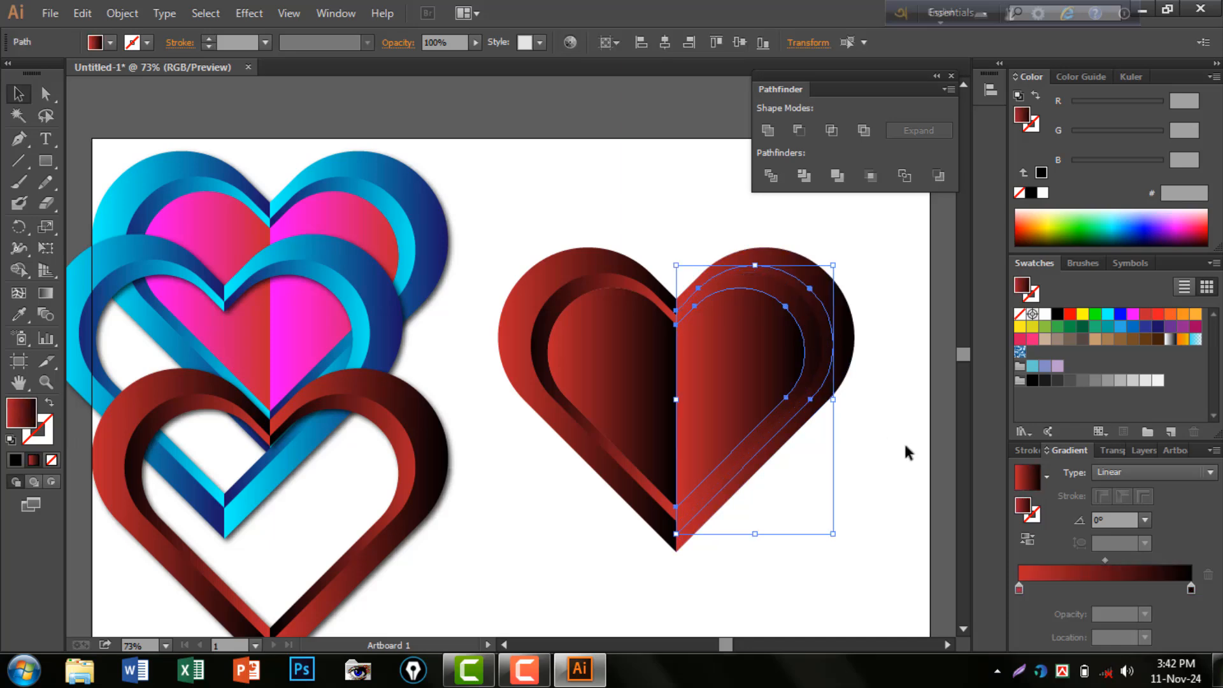
left_click(1024, 538)
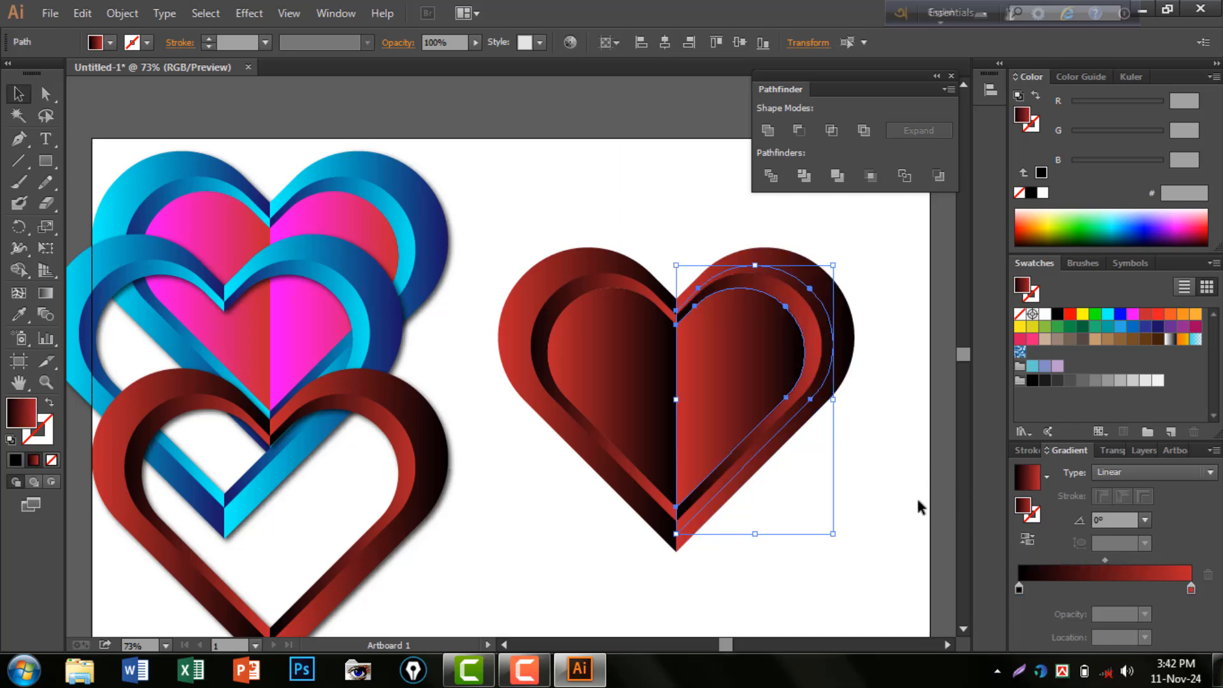
left_click(921, 503)
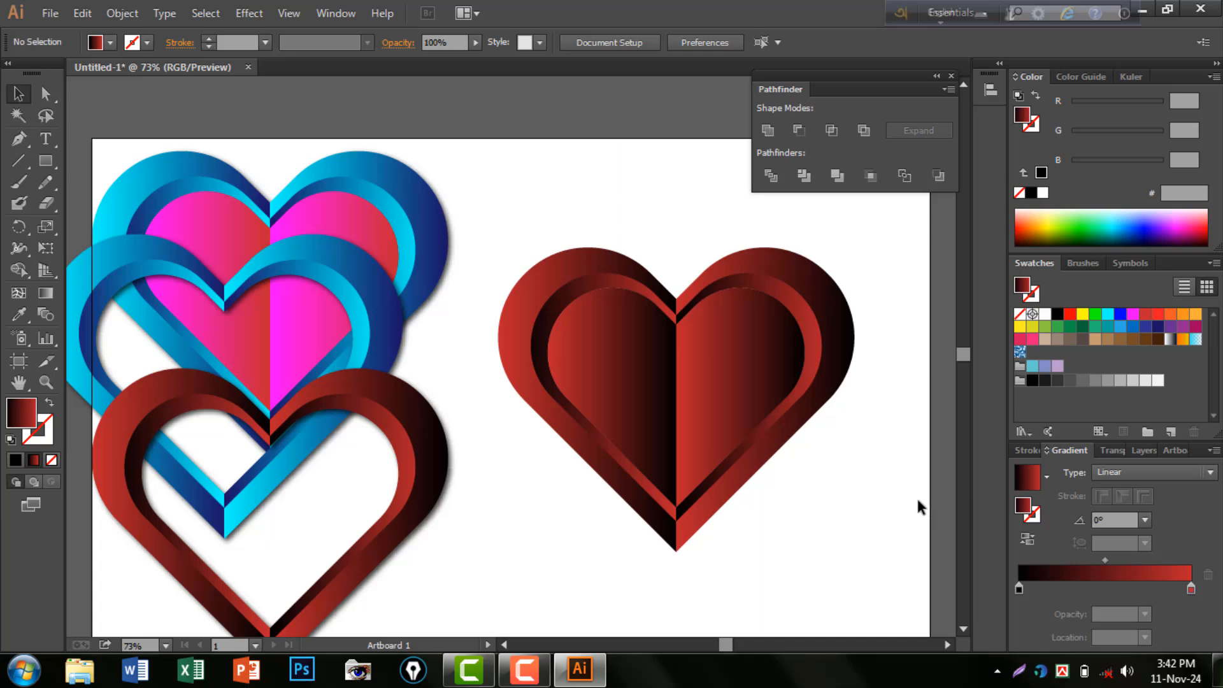
Set the gradient of the copied heart's left innermost half to RGB Yellow at the start and red C1272D at the end
left_click(625, 381)
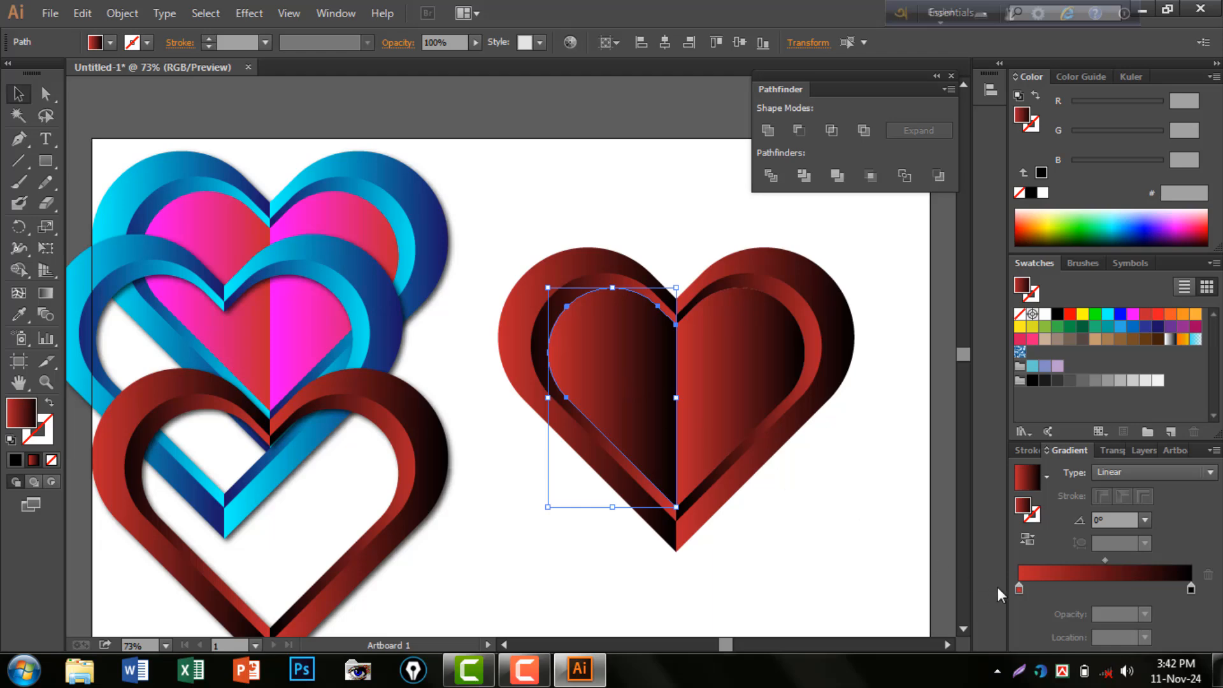
double_click(1020, 587)
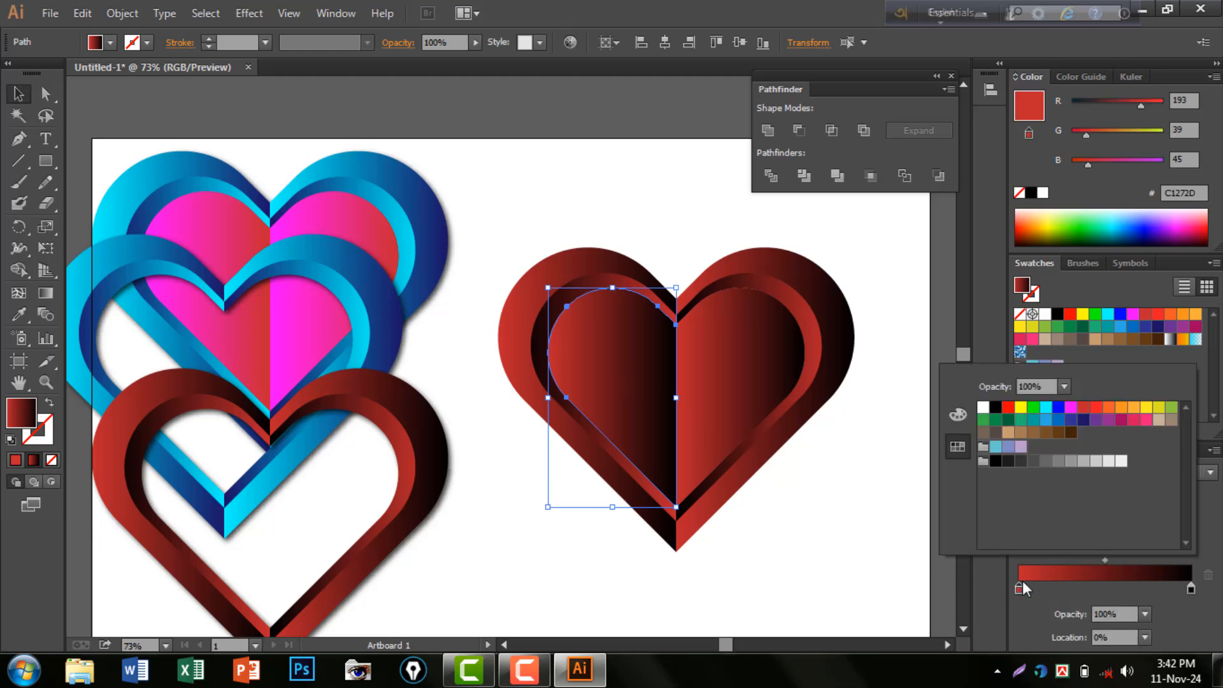
left_click(1021, 408)
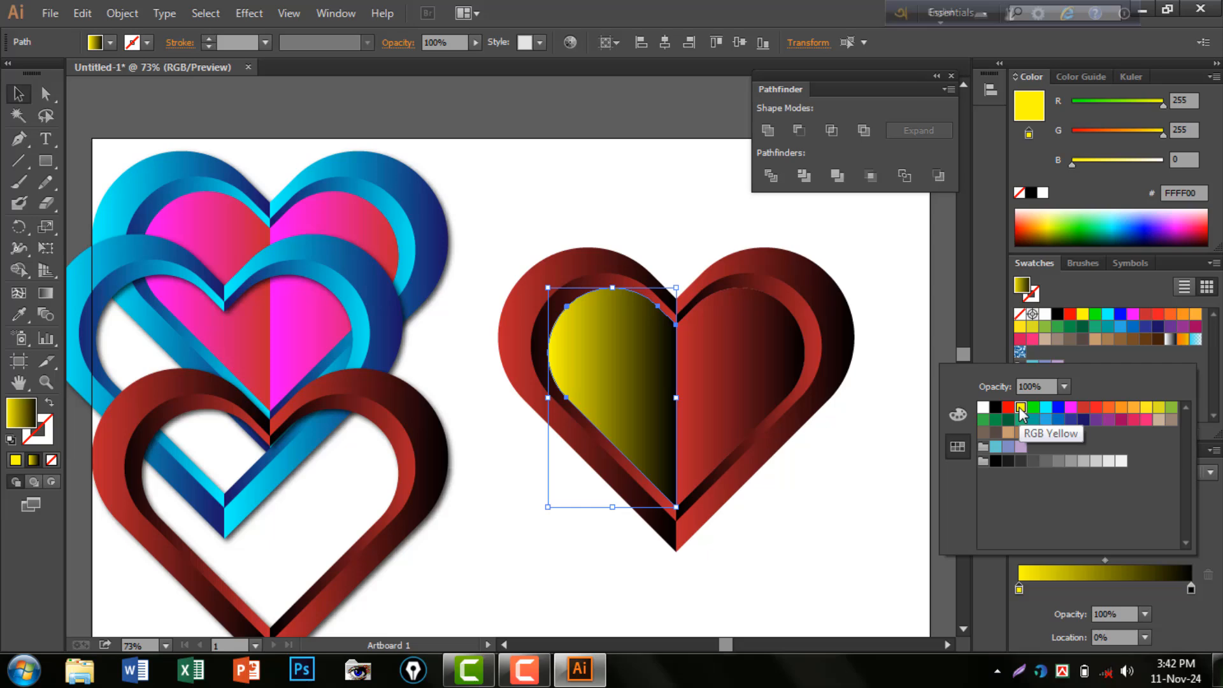
double_click(1190, 588)
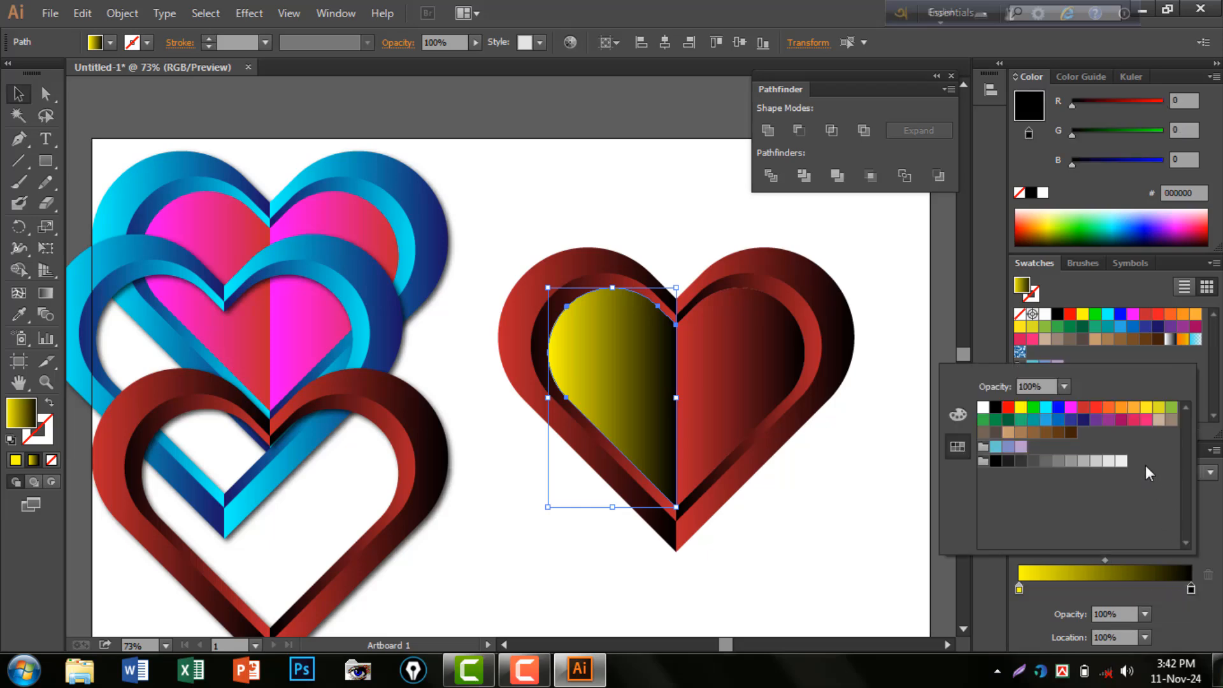
left_click(1085, 410)
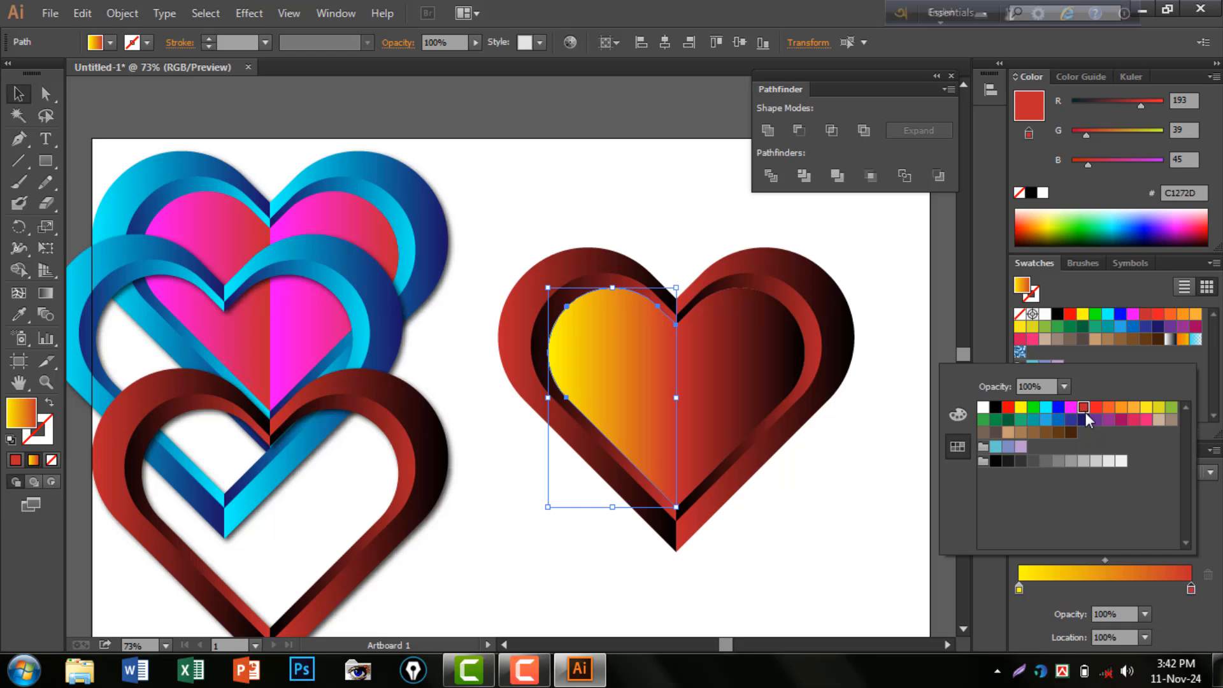
left_click(804, 486)
Copy the yellow-to-red gradient from the left innermost half to the right innermost half with the Eyedropper, and deselect
left_click(751, 392)
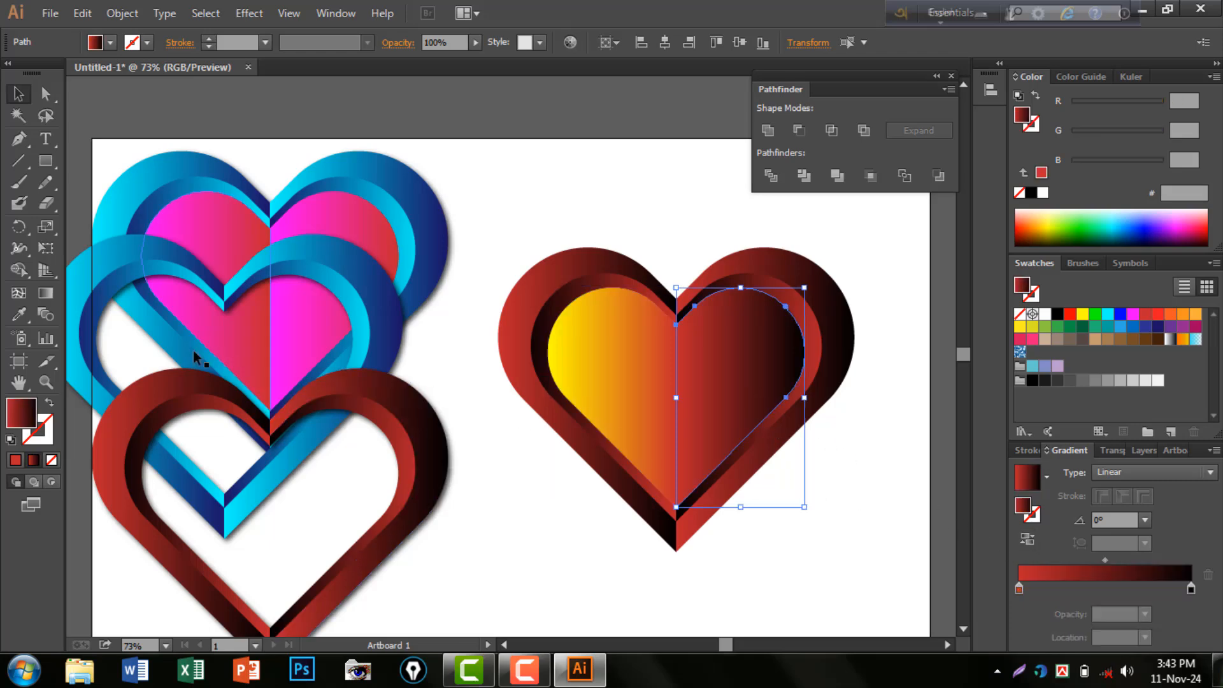
left_click_drag(22, 318, 115, 317)
left_click(615, 351)
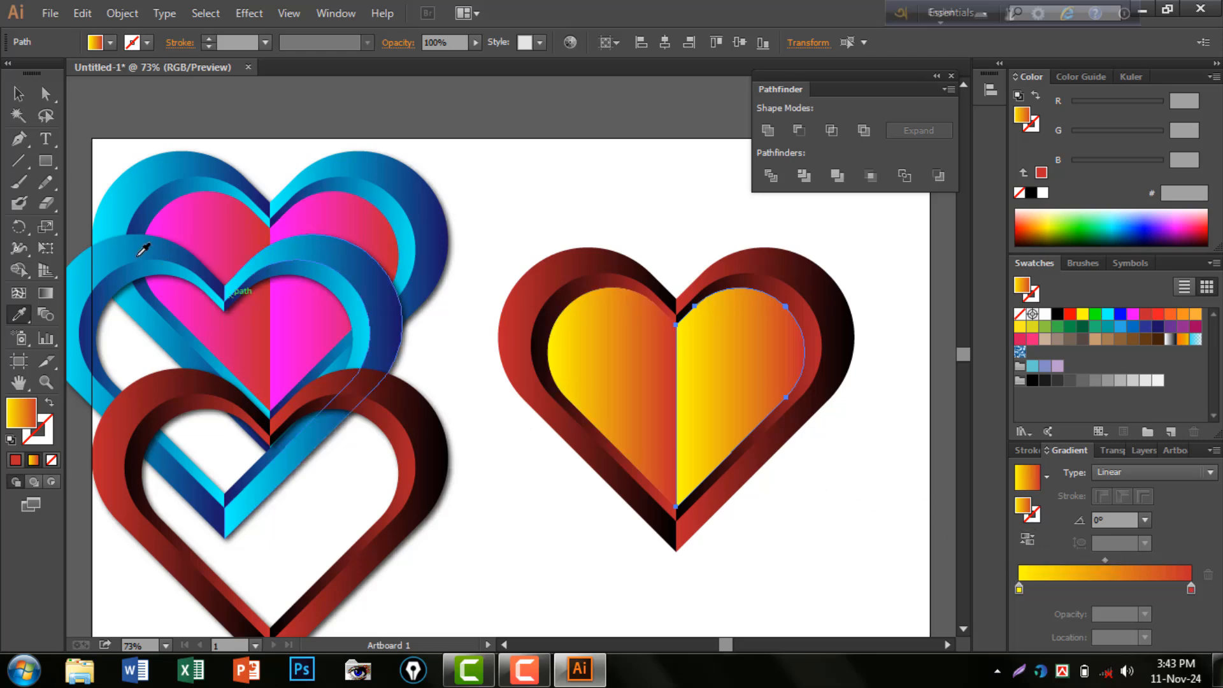
left_click(19, 94)
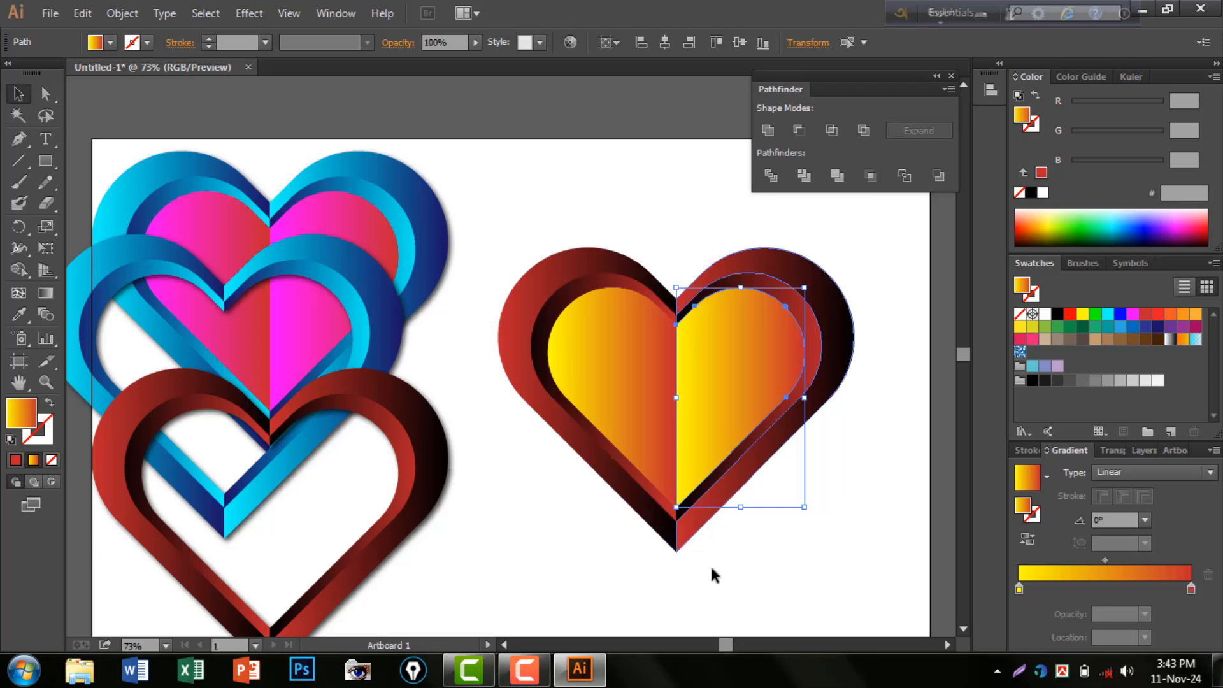
left_click(800, 575)
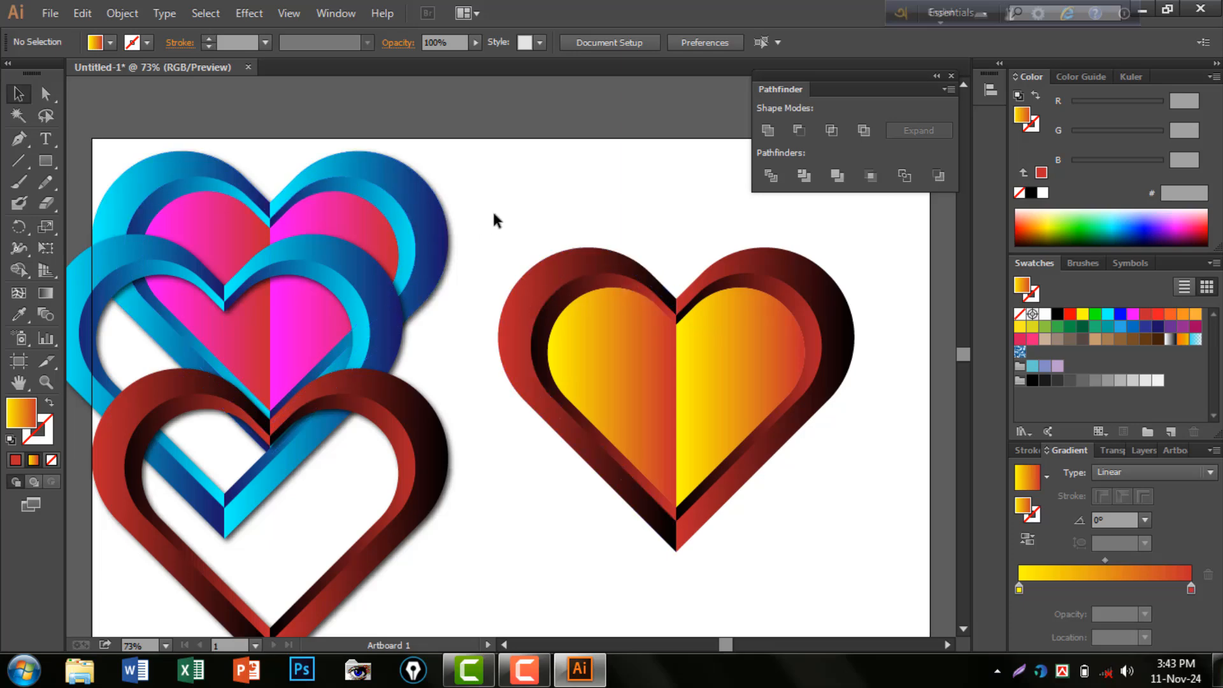
Group all layers of the red-and-yellow heart and apply a Multiply Drop Shadow with 75% opacity and 4 px offsets and blur
left_click_drag(494, 210, 863, 503)
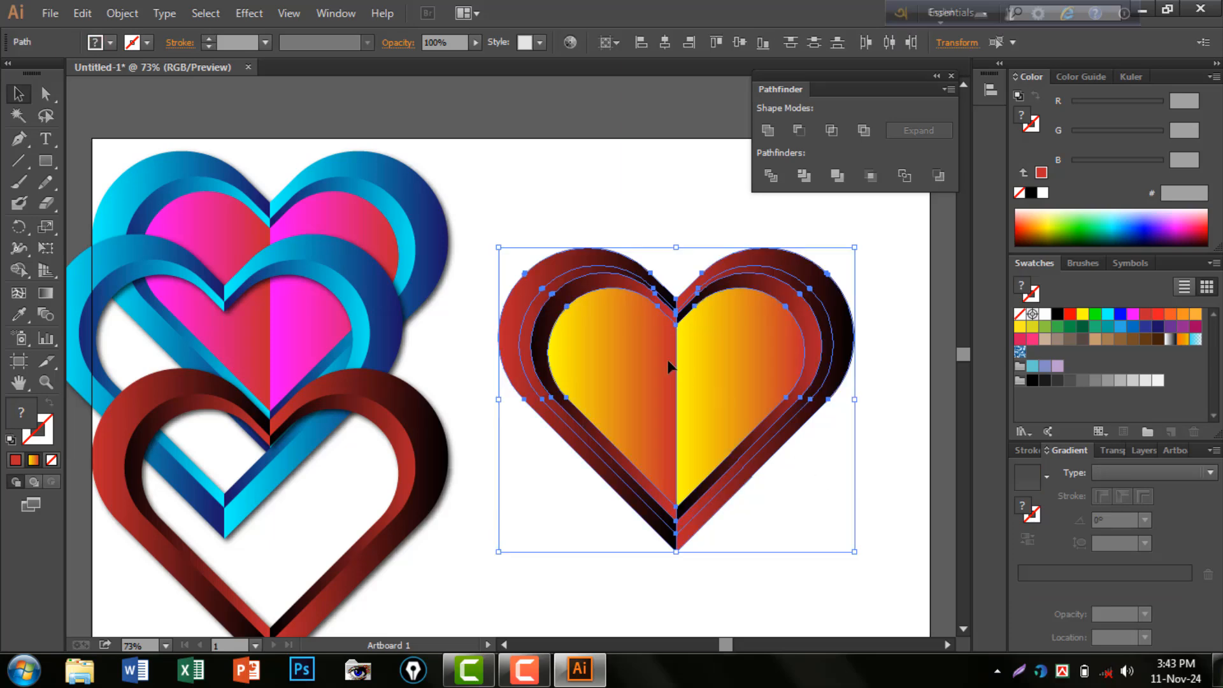
right_click(602, 262)
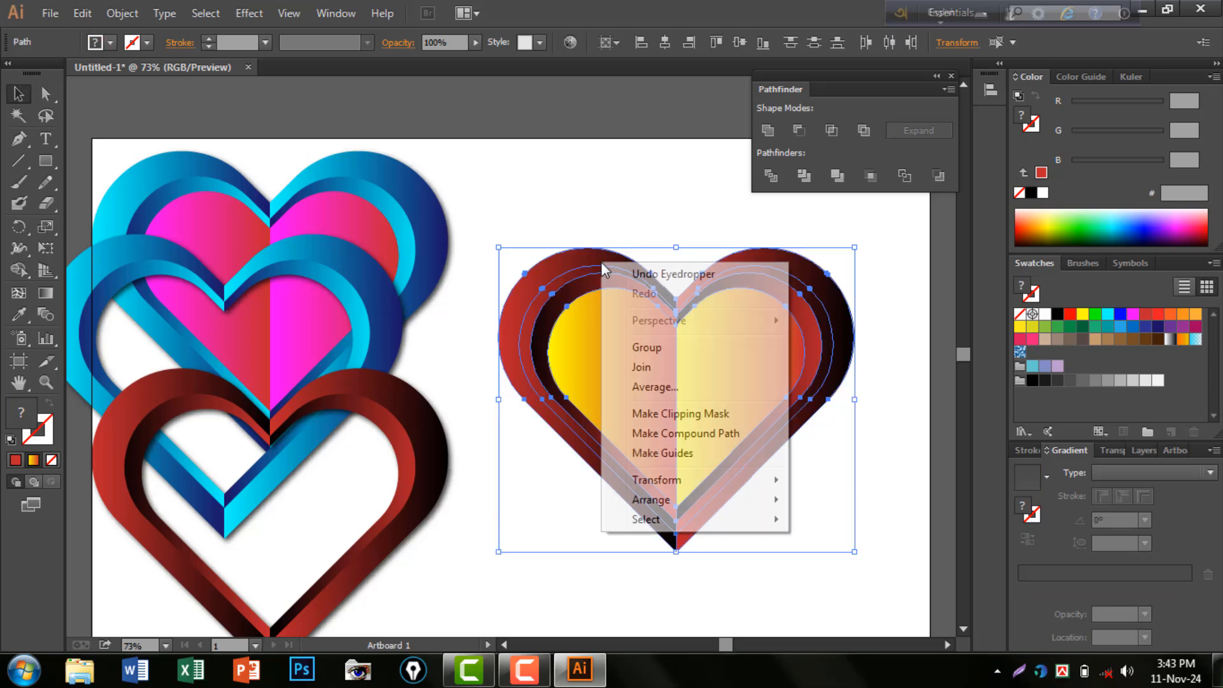
left_click(646, 347)
left_click(258, 10)
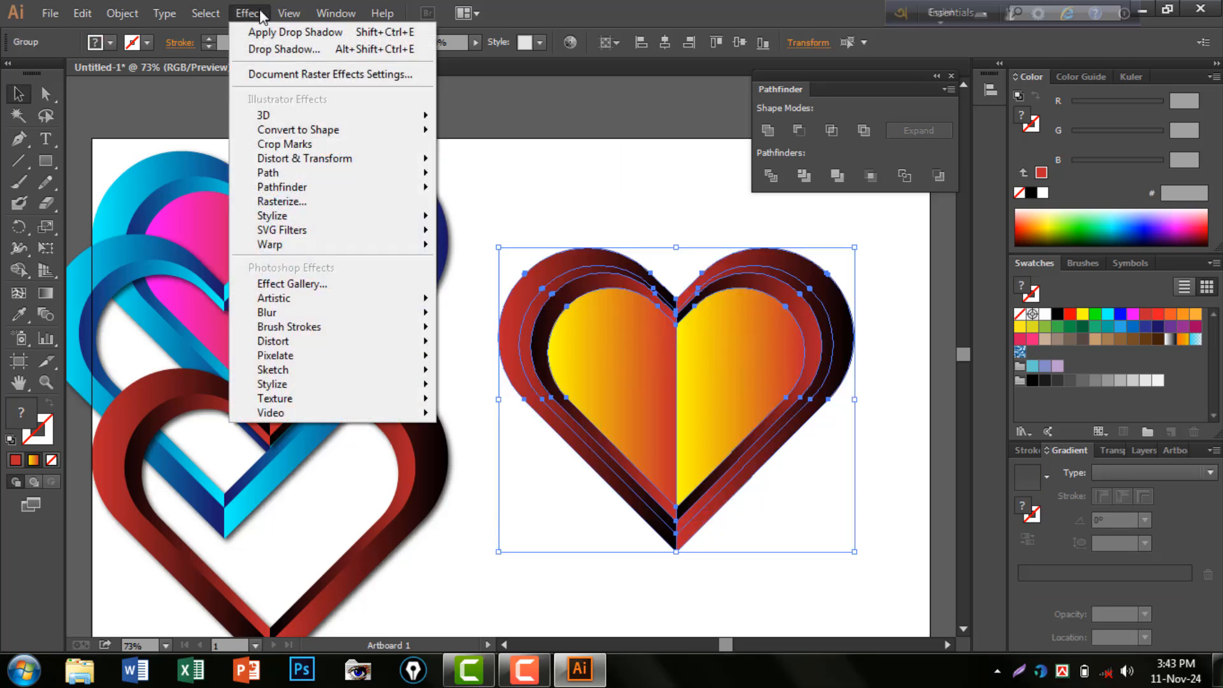
mouse_move(423, 223)
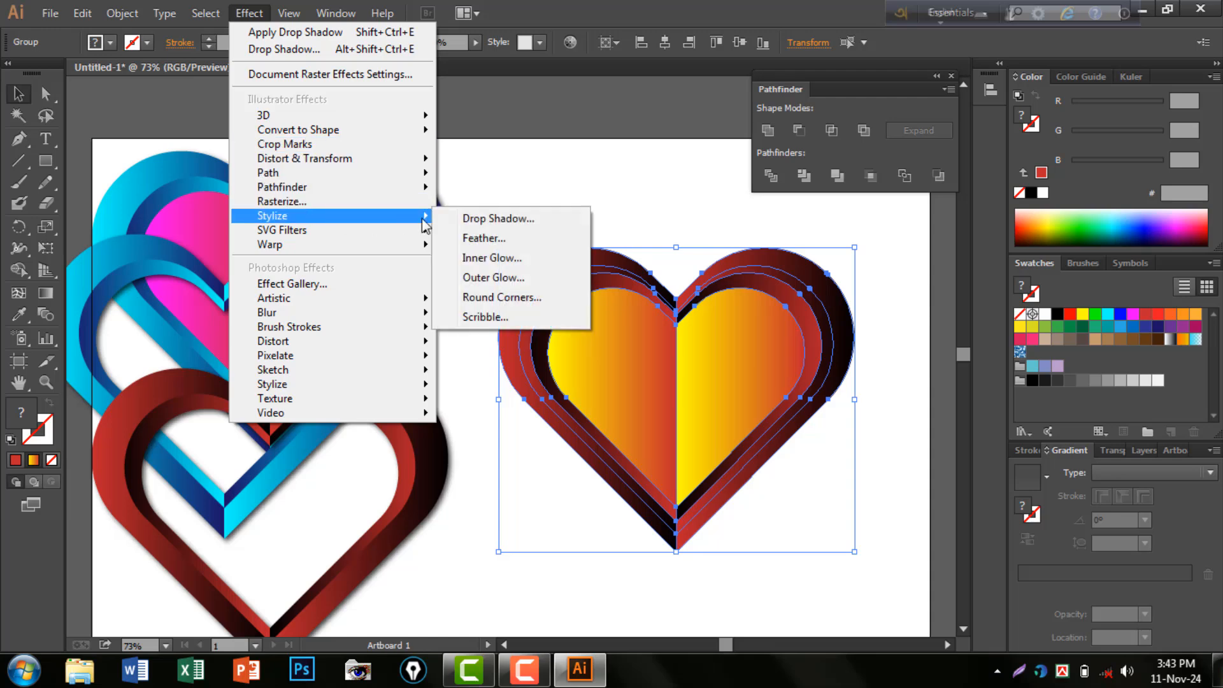
left_click(499, 218)
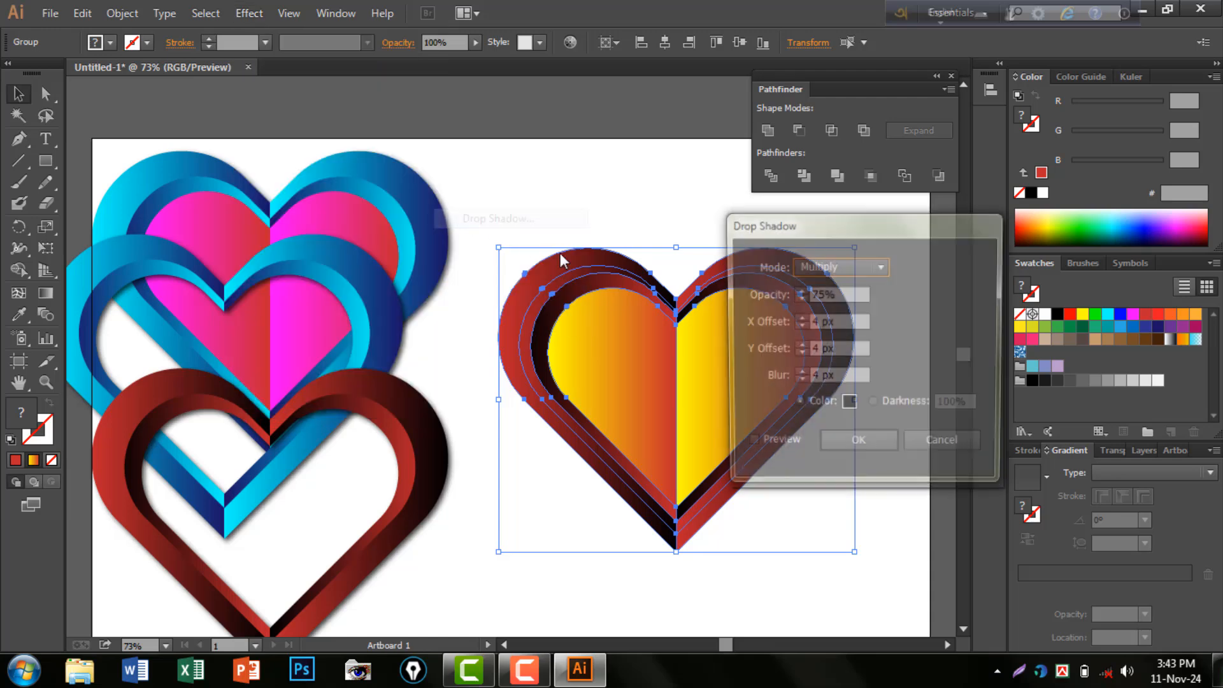
left_click(862, 446)
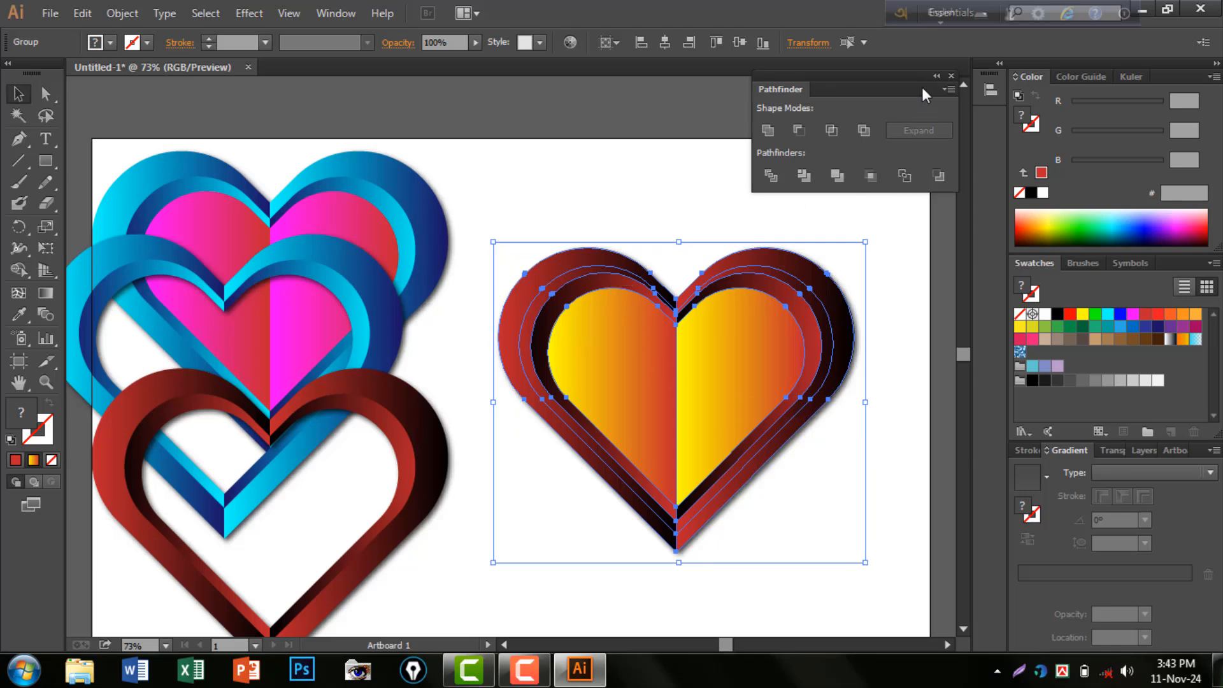
Close the Pathfinder panel and place the red-and-yellow heart, scaled down, in the artboard's upper-right area
left_click(951, 76)
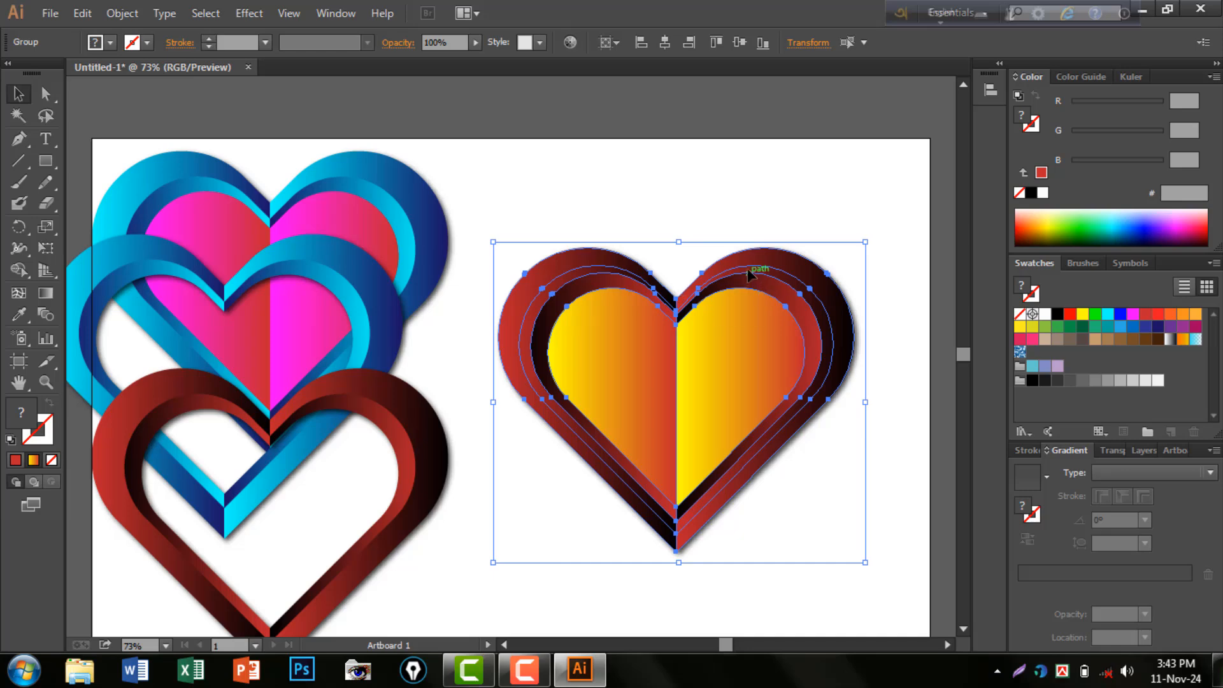
left_click_drag(749, 269, 774, 190)
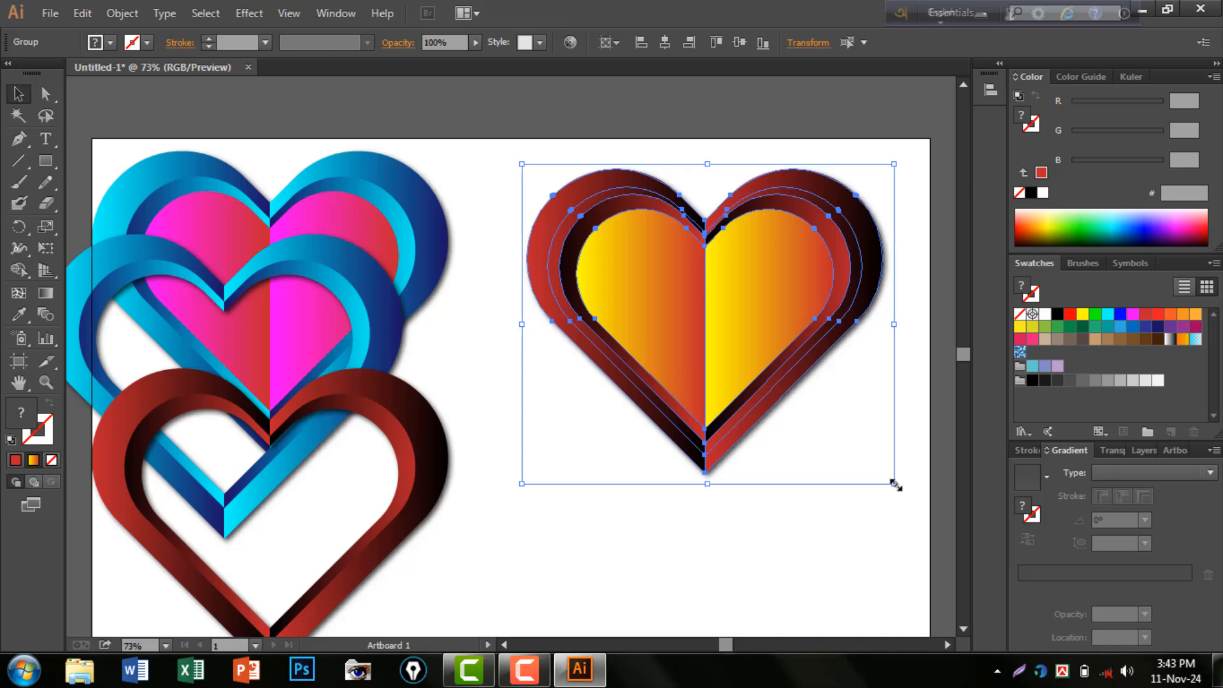
left_click_drag(895, 484, 863, 453)
left_click_drag(717, 251, 751, 201)
Scale down the red hollow heart and centre it directly below the red-and-yellow heart
left_click_drag(444, 438, 839, 453)
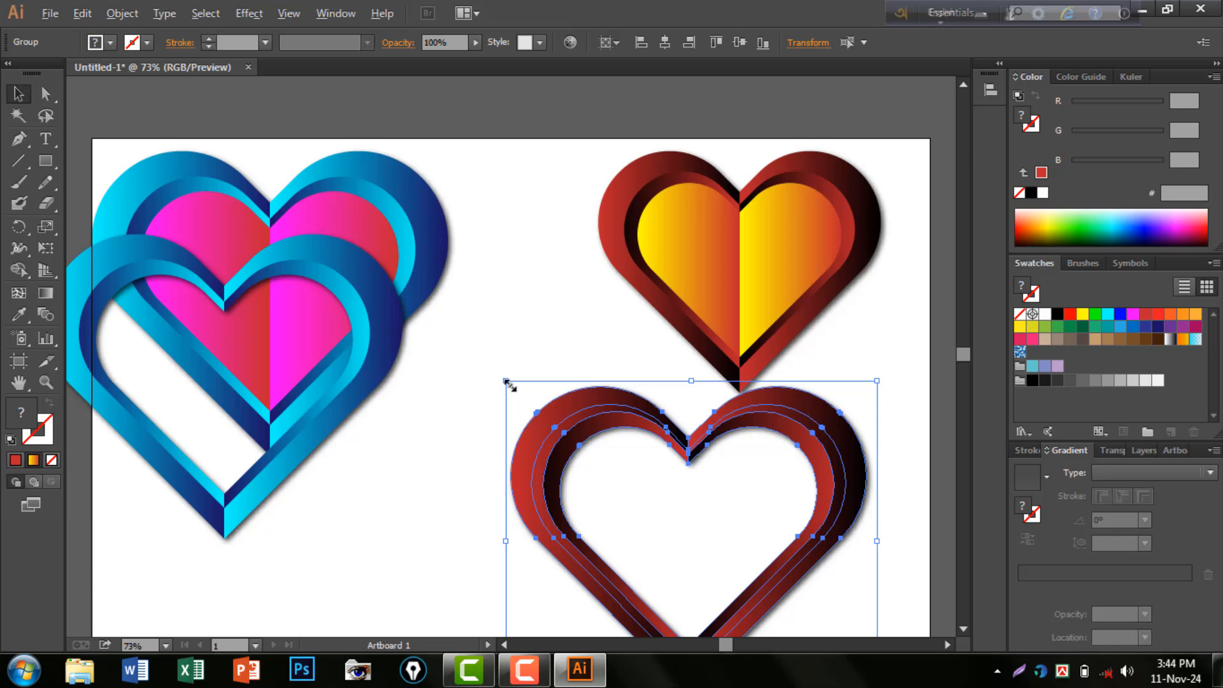
left_click_drag(507, 382, 541, 411)
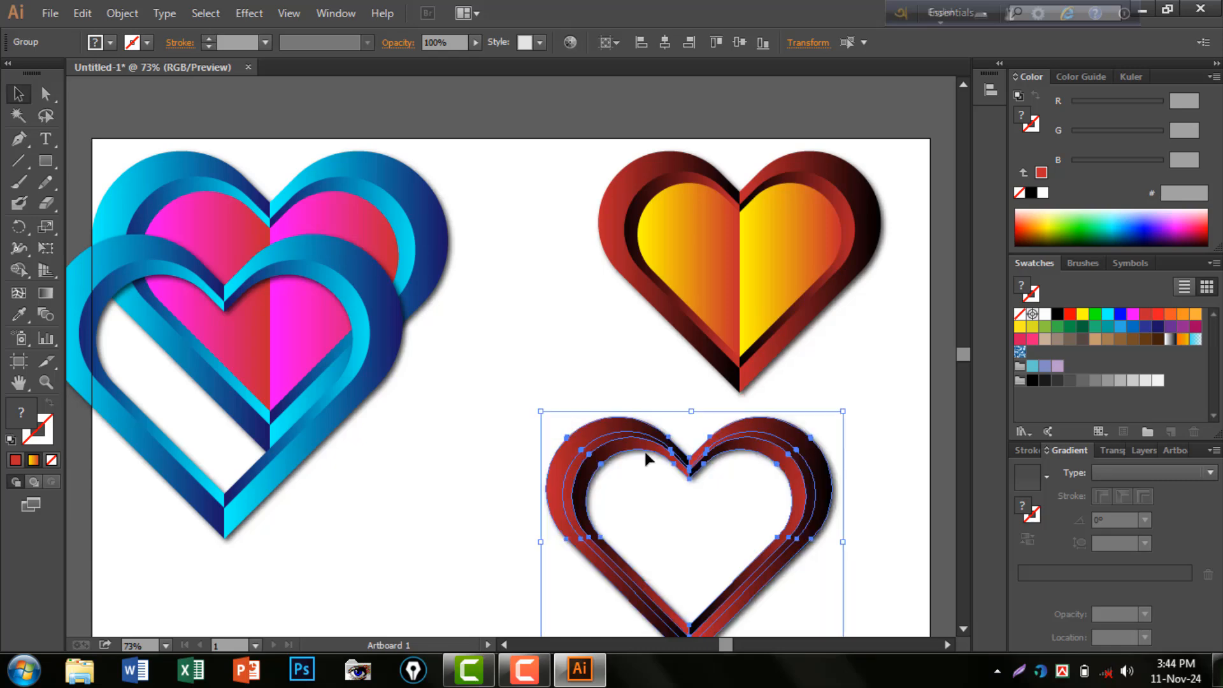
left_click_drag(671, 438, 710, 409)
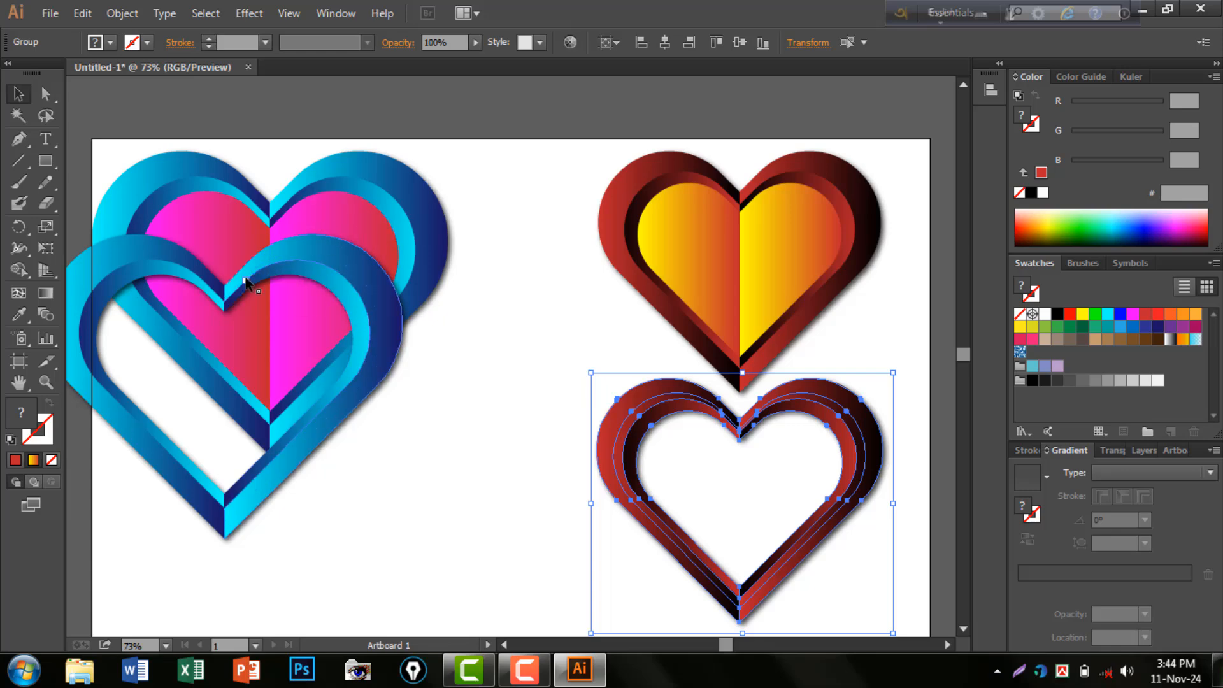
Move the blue hollow heart down the artboard's left half and place the blue-and-pink filled heart, scaled down, above it
left_click_drag(270, 319, 322, 398)
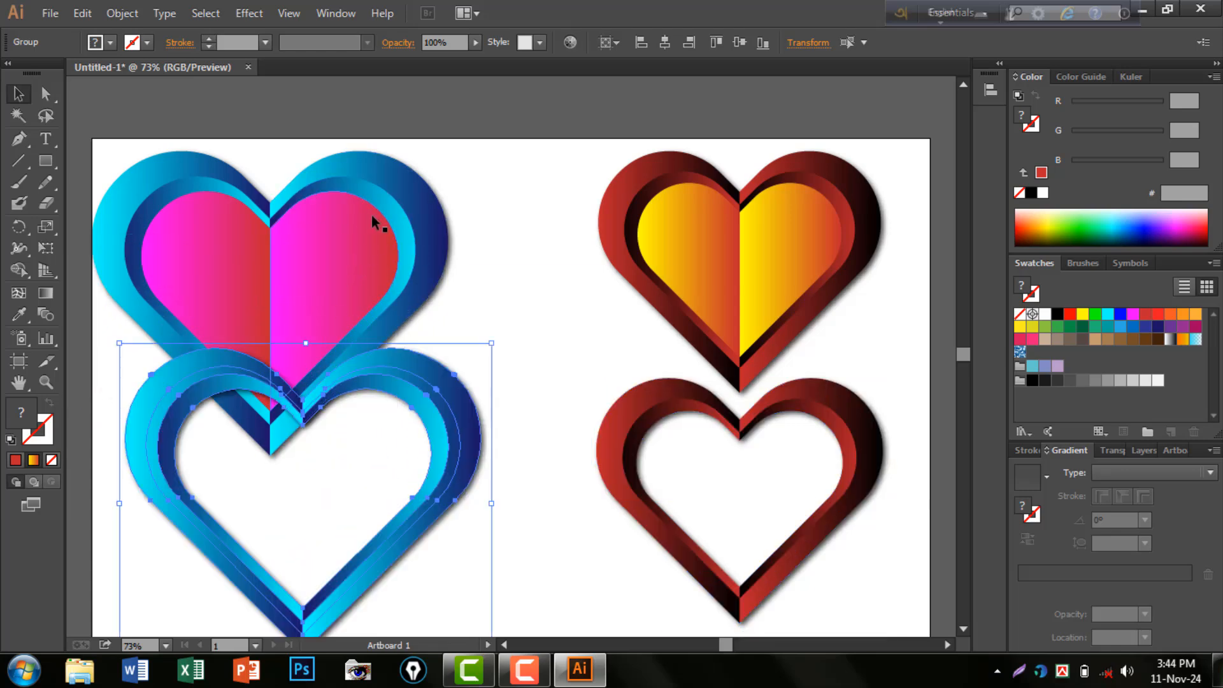
left_click(380, 182)
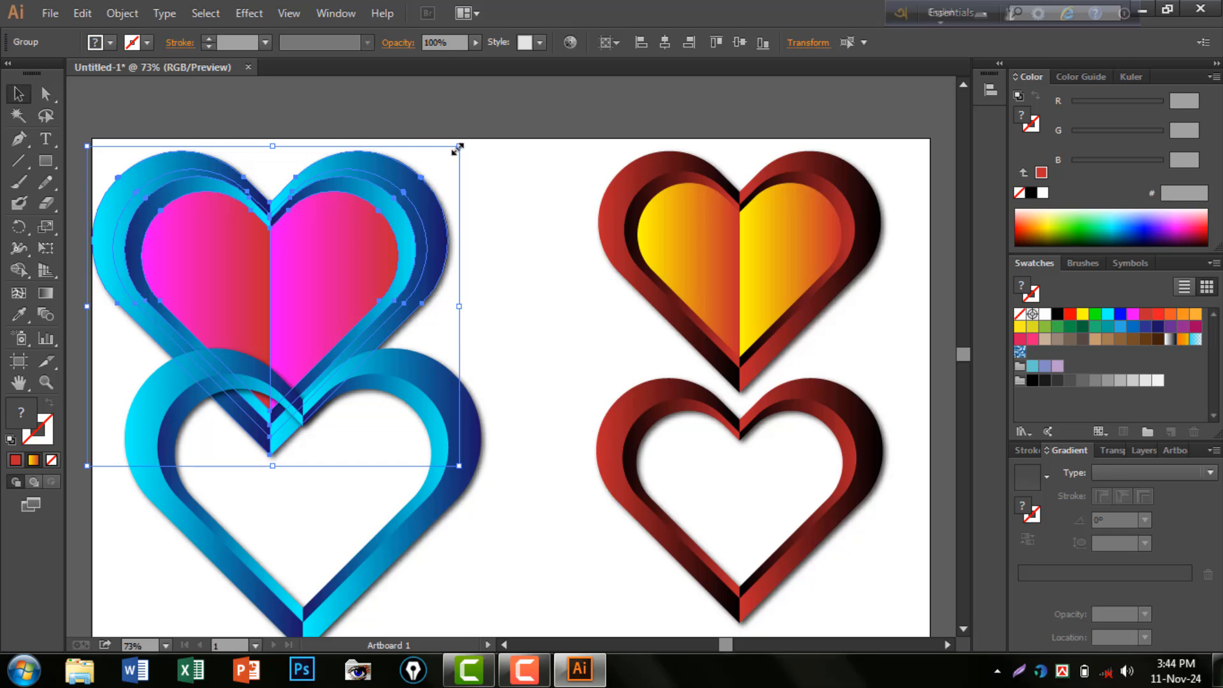
left_click_drag(459, 149, 427, 172)
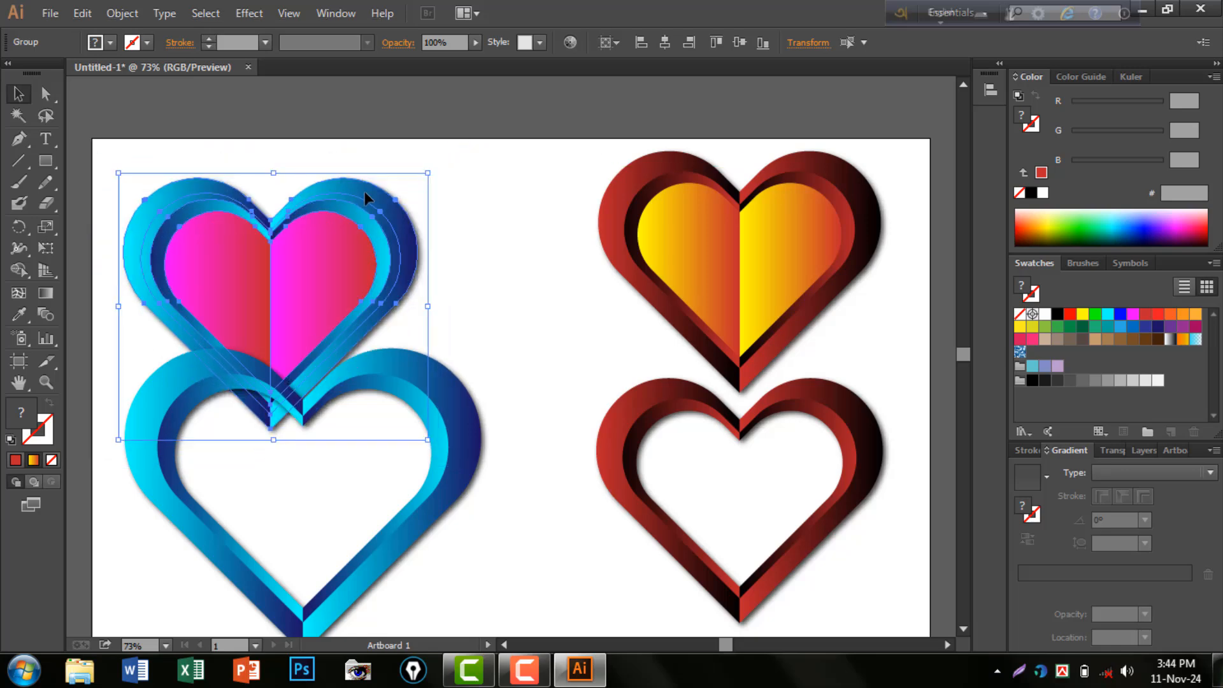
left_click_drag(358, 192, 415, 166)
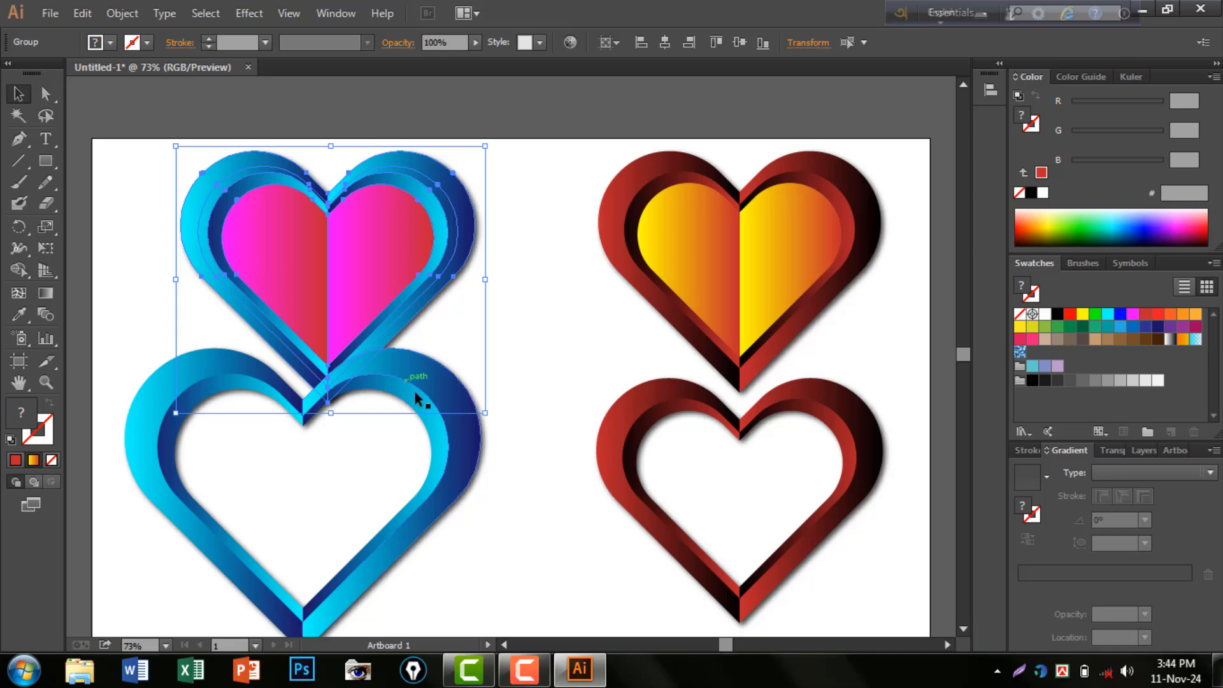
Scale down the blue hollow heart, centre it directly below the blue-and-pink heart, and deselect
left_click(454, 451)
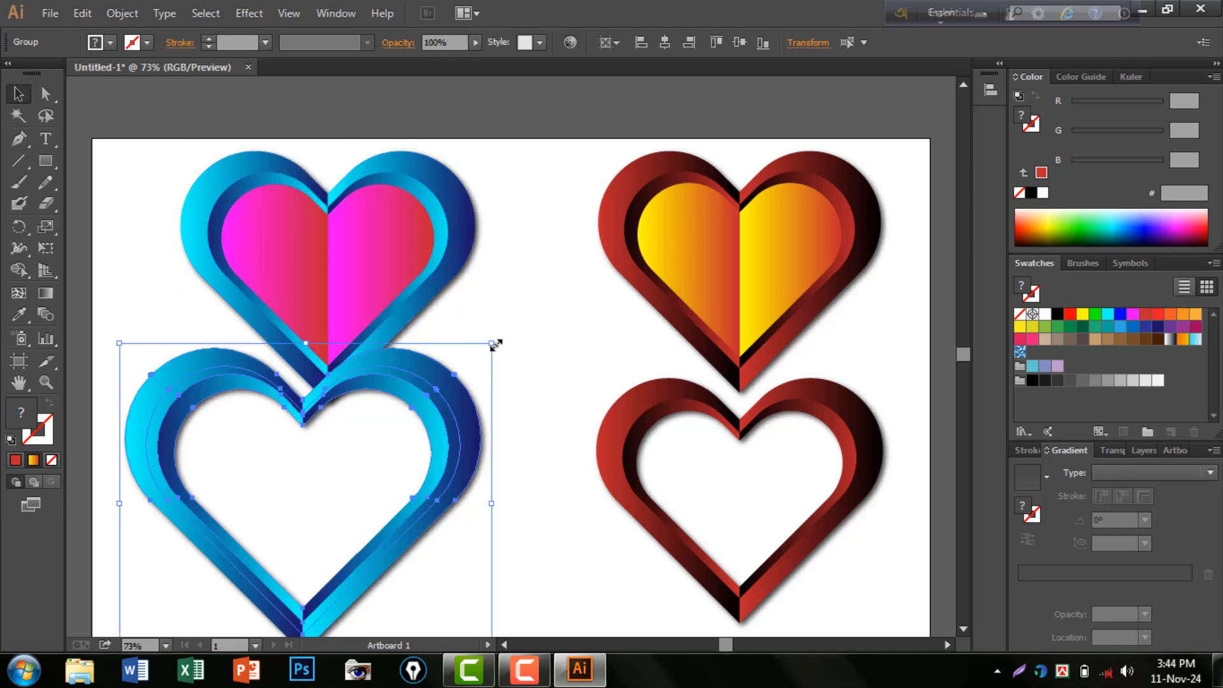
left_click_drag(495, 344, 483, 386)
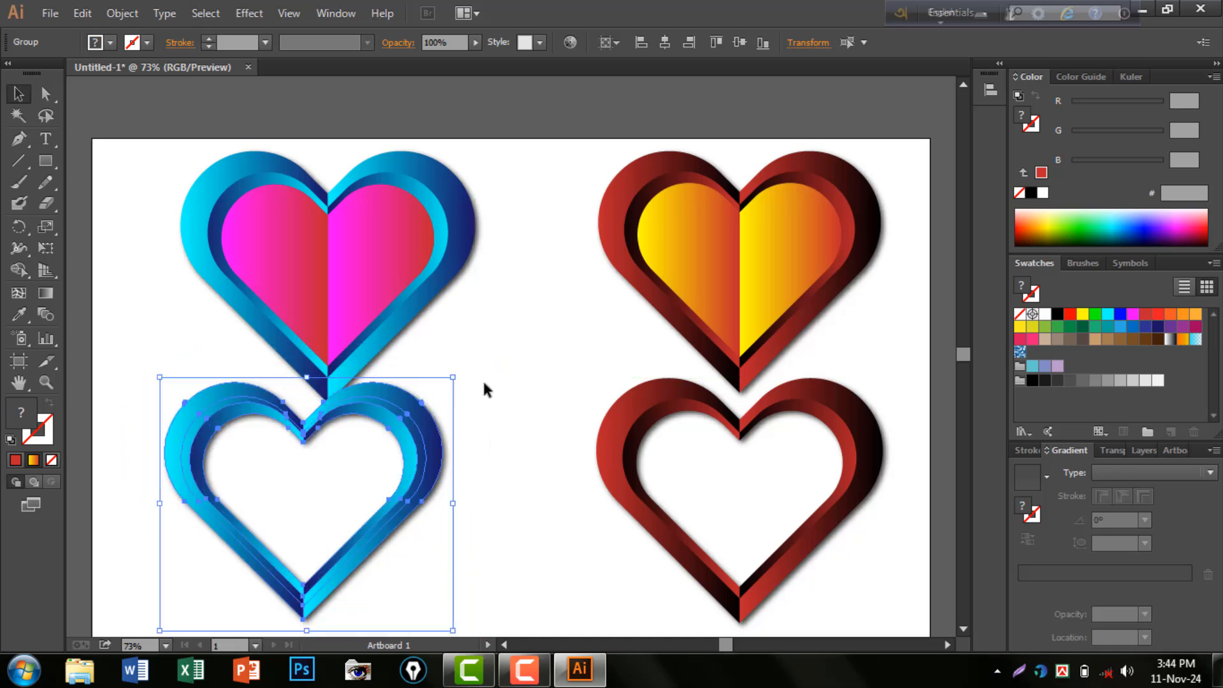
left_click_drag(385, 400, 409, 415)
left_click(527, 400)
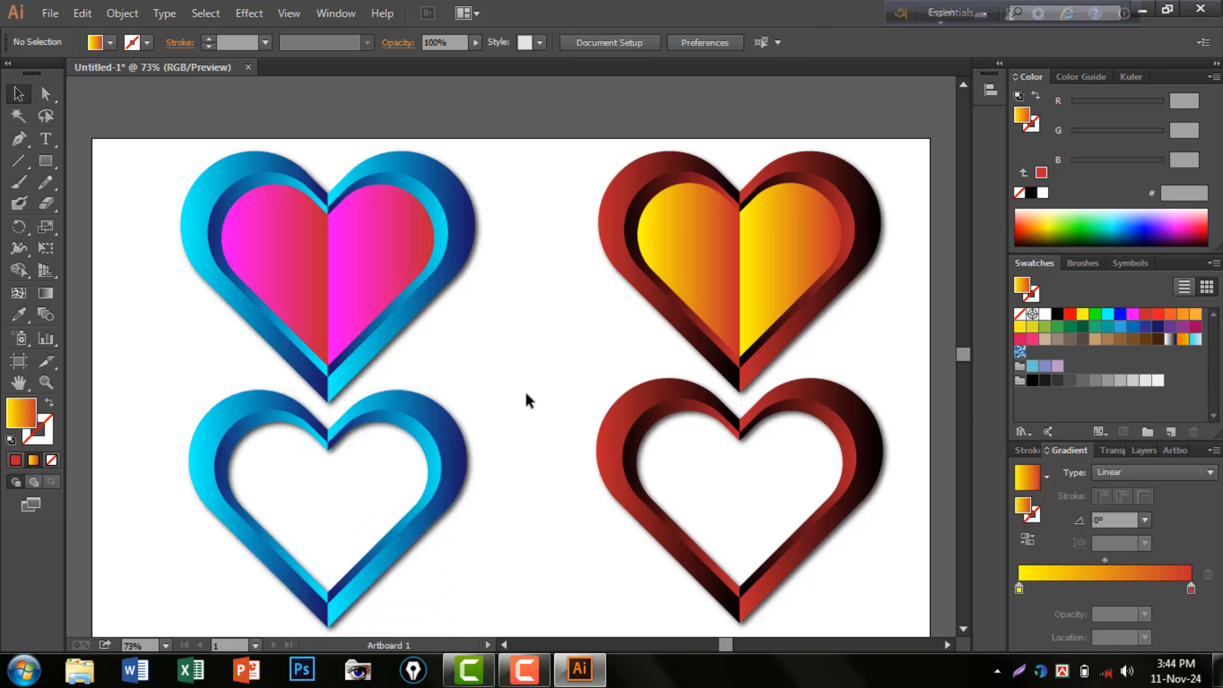